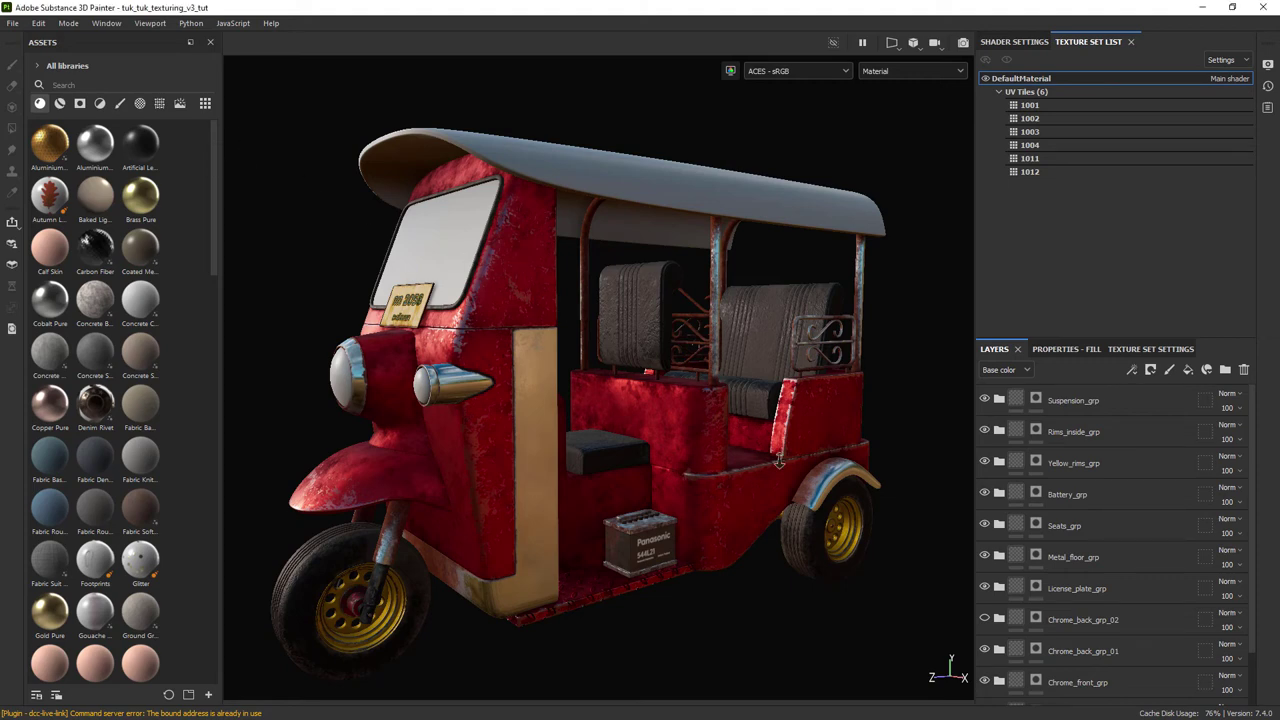
Turn on the visibility of the Chrome_back_grp_02 layer group.
alt+right_drag(752, 472, 735, 391)
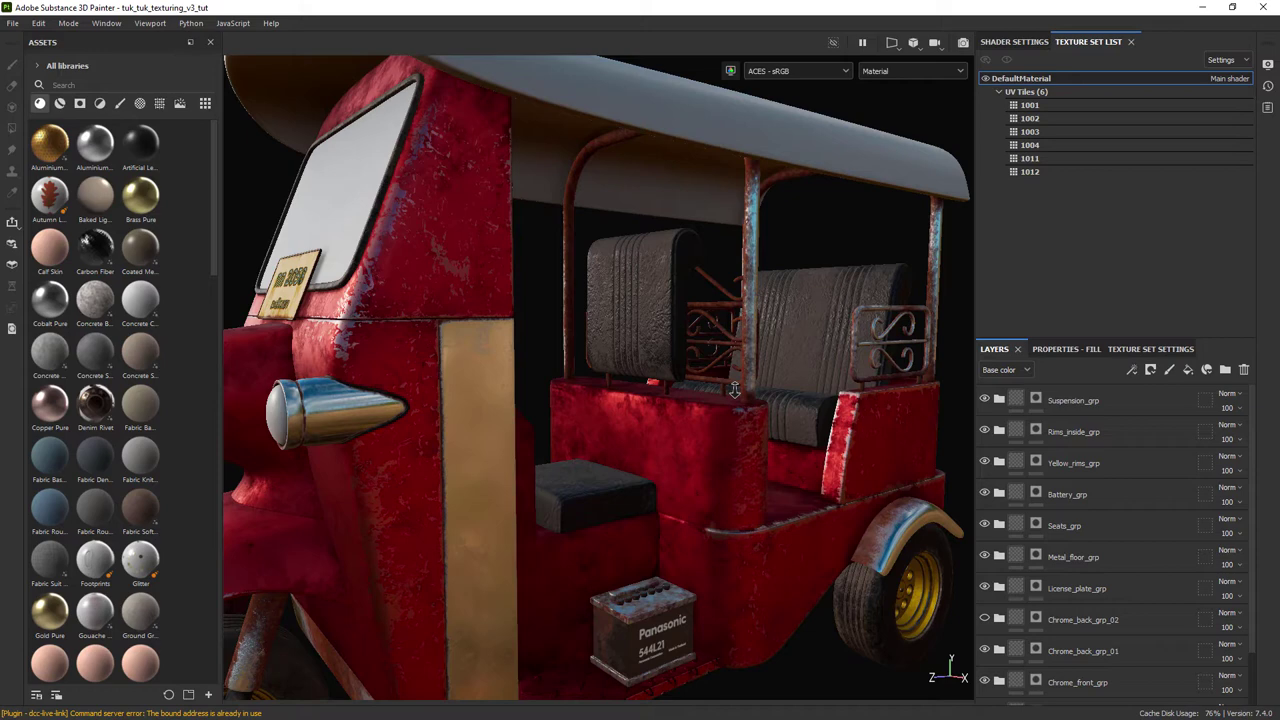
scroll(734, 390, up, 2)
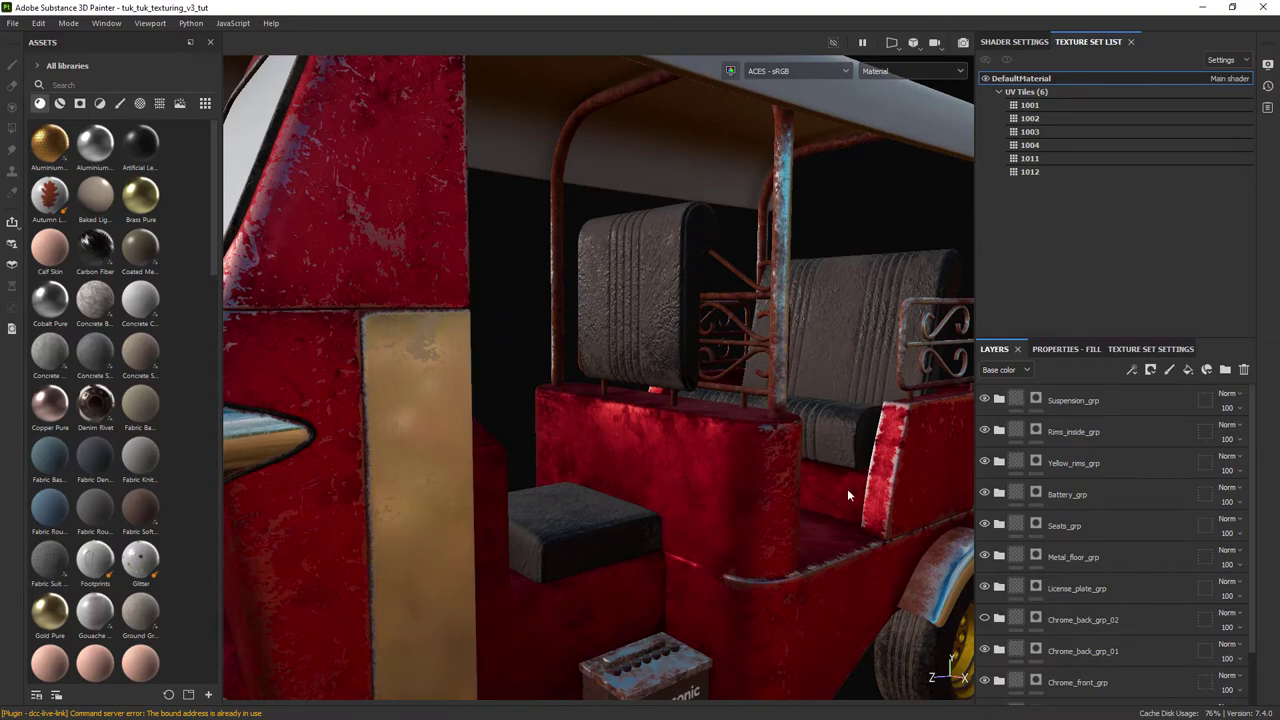
click(985, 620)
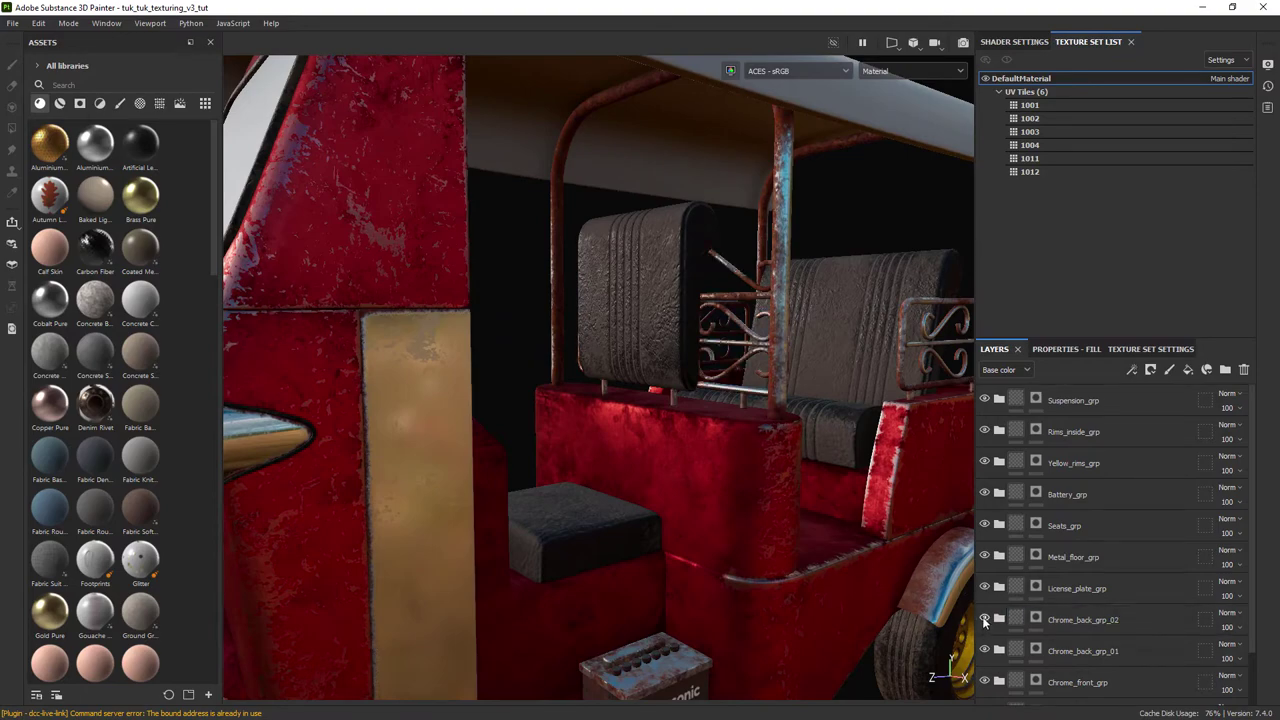
Examine the chrome supports and railings around the tuk-tuk's seats, close up and from a distance under different lighting.
scroll(842, 488, down, 3)
alt+drag(836, 470, 774, 511)
alt+right_drag(774, 511, 820, 480)
alt+drag(820, 480, 810, 472)
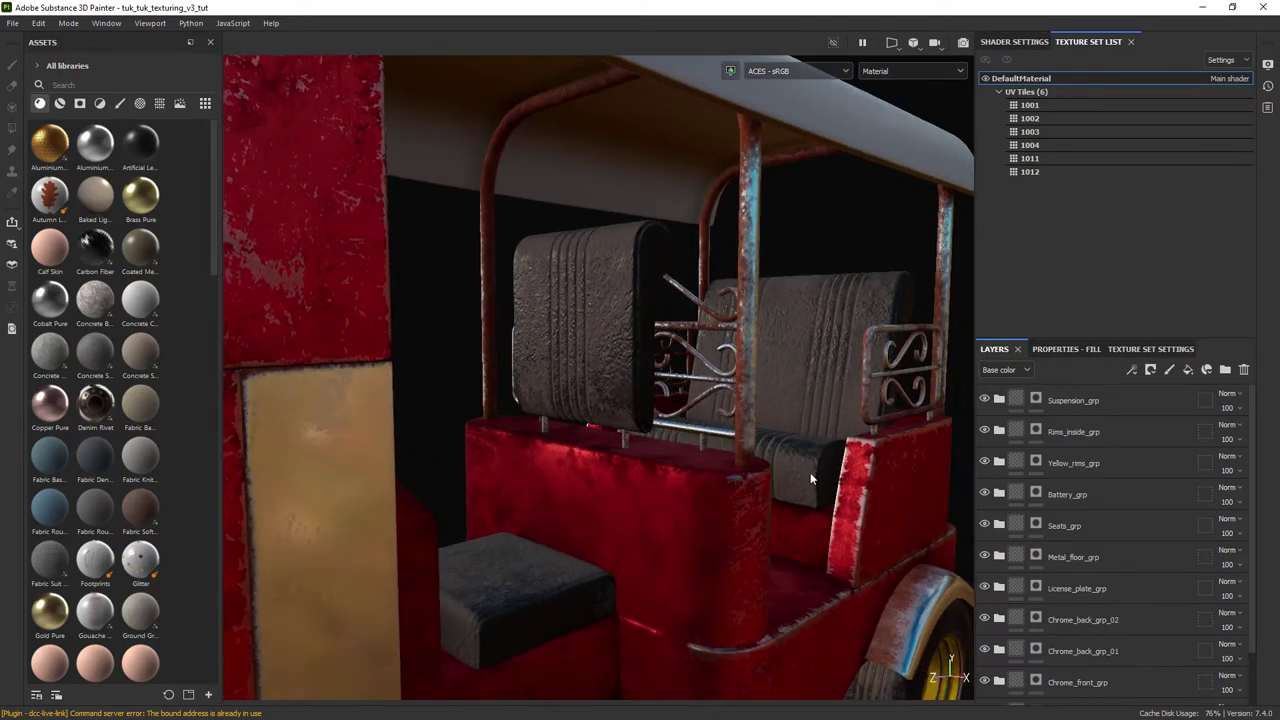
shift+right_drag(810, 472, 775, 464)
alt+drag(773, 465, 830, 462)
alt+right_drag(830, 462, 744, 438)
alt+drag(744, 438, 723, 437)
alt+right_drag(723, 437, 726, 433)
alt+drag(740, 440, 725, 456)
alt+middle_drag(725, 456, 687, 436)
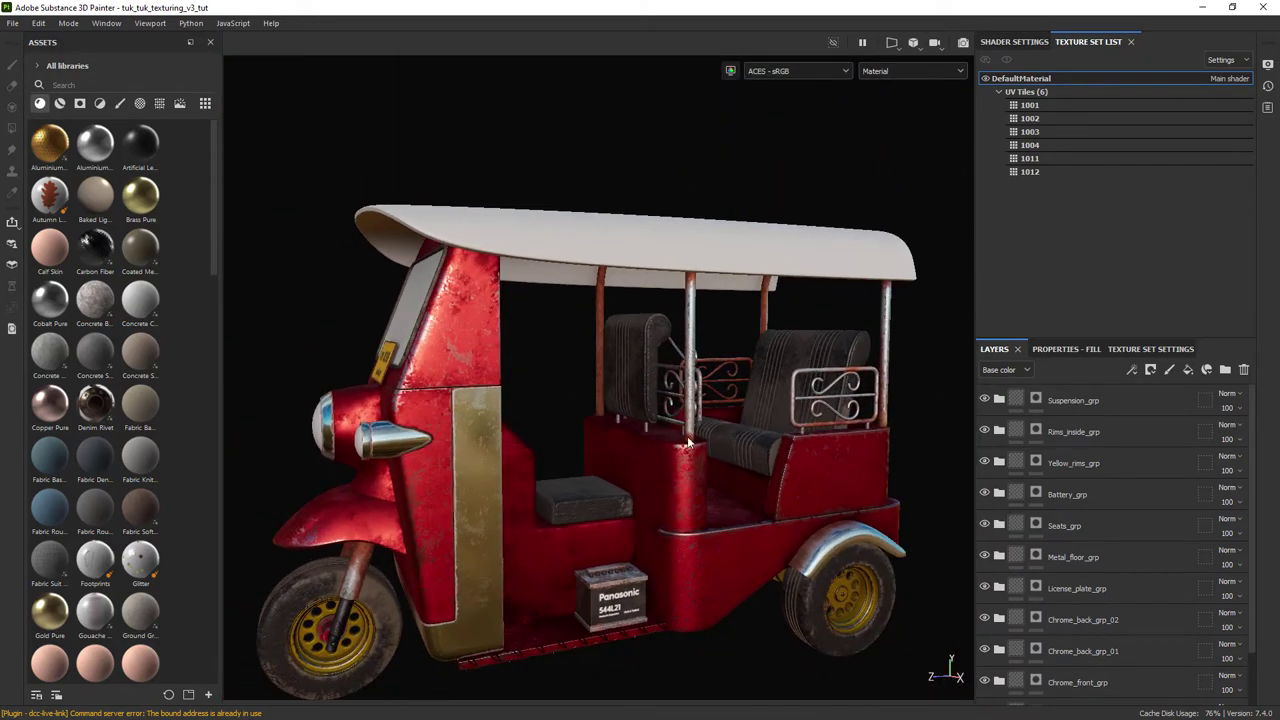
shift+right_drag(687, 470, 703, 484)
mouse_move(703, 484)
alt+mouse_down()
mouse_move(758, 460)
mouse_move(712, 466)
alt+mouse_up()
Create a folder at the top of the layer stack and name it Roof_grp.
click(1143, 402)
click(1225, 370)
double_click(1047, 404)
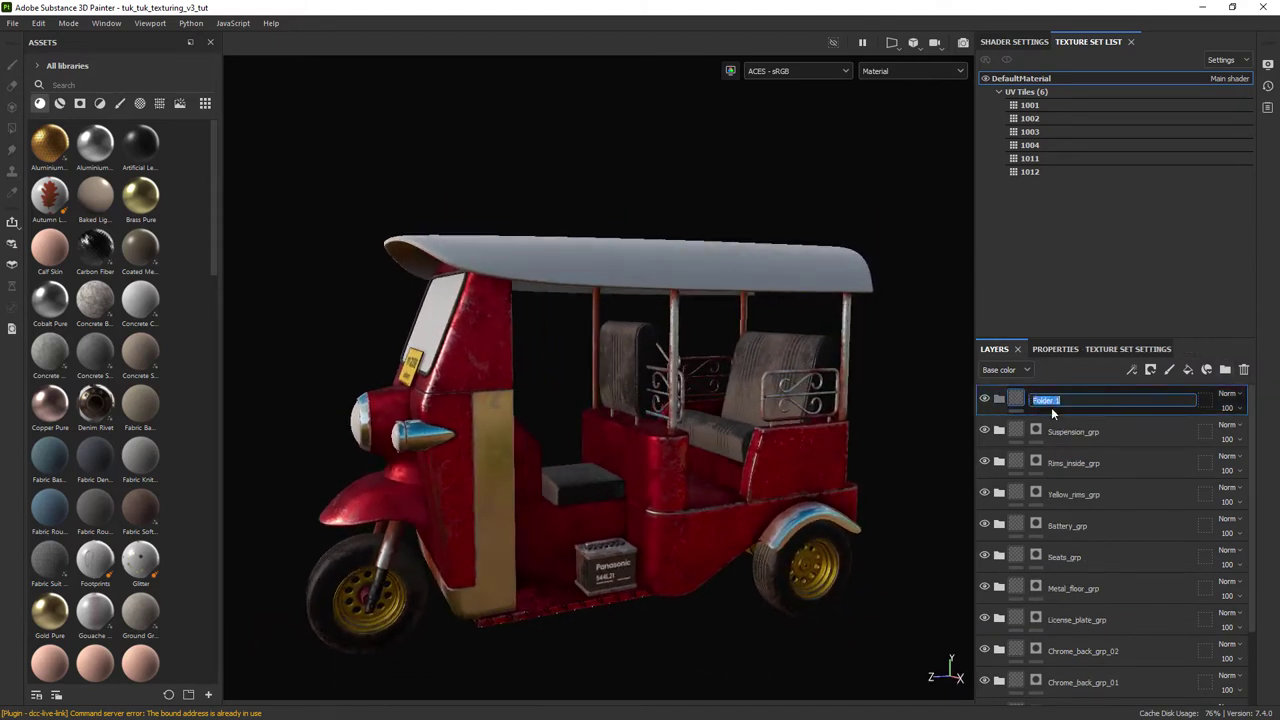
text(Roof_grp)
key(Return)
mouse_move(796, 331)
alt+mouse_down()
mouse_move(762, 338)
mouse_move(782, 338)
alt+mouse_up()
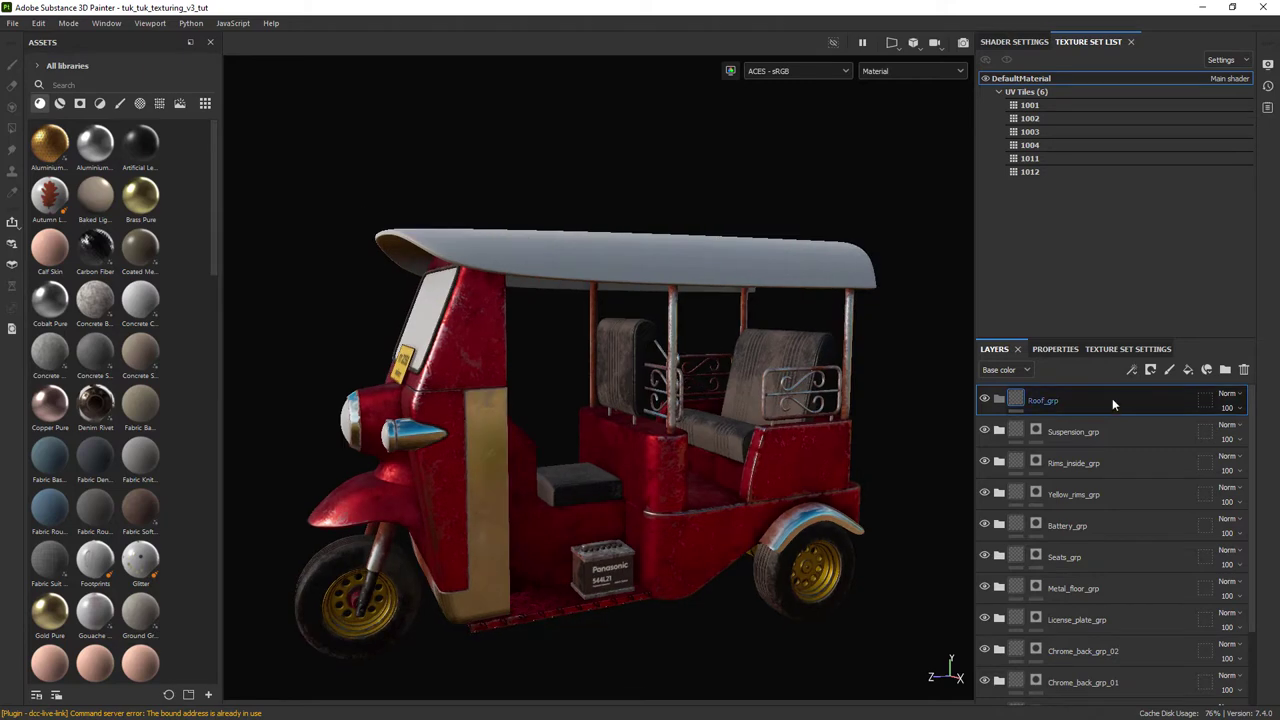
Add a mask to Roof_grp and fill the tuk-tuk's roof in it with Polygon Fill, using the Mask view to check.
right_click(1113, 401)
click(1160, 26)
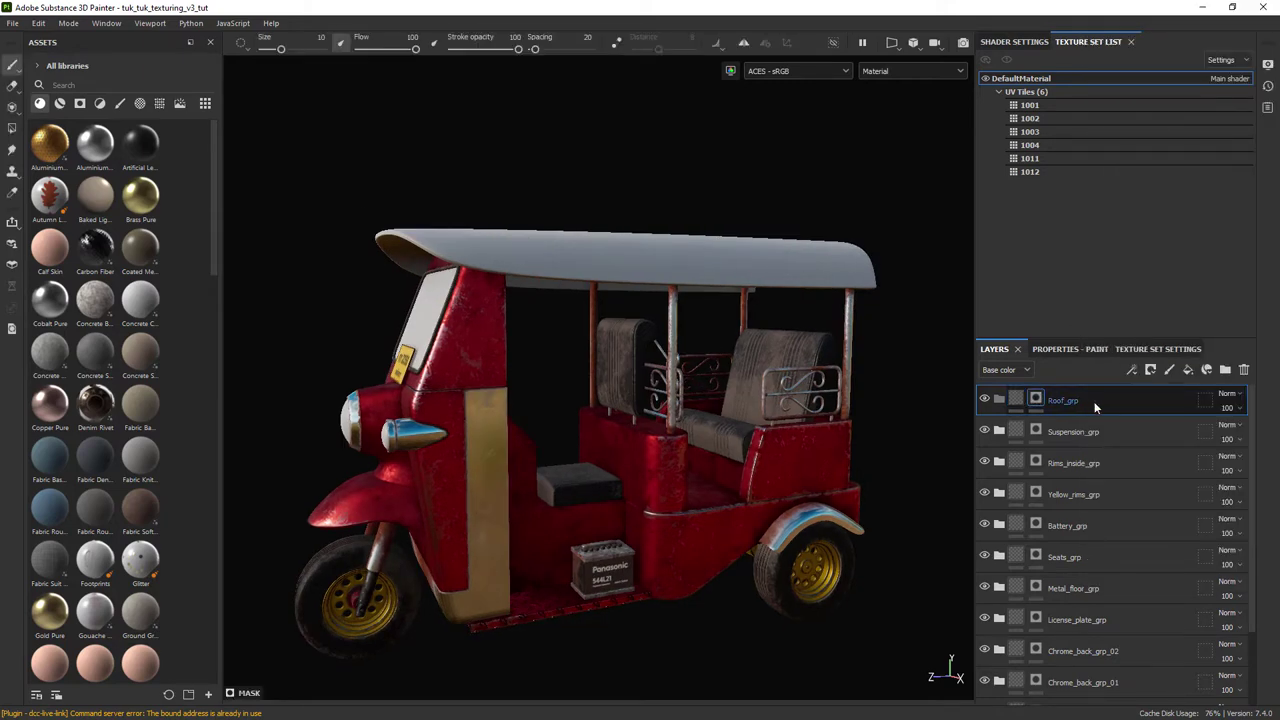
click(13, 128)
click(894, 72)
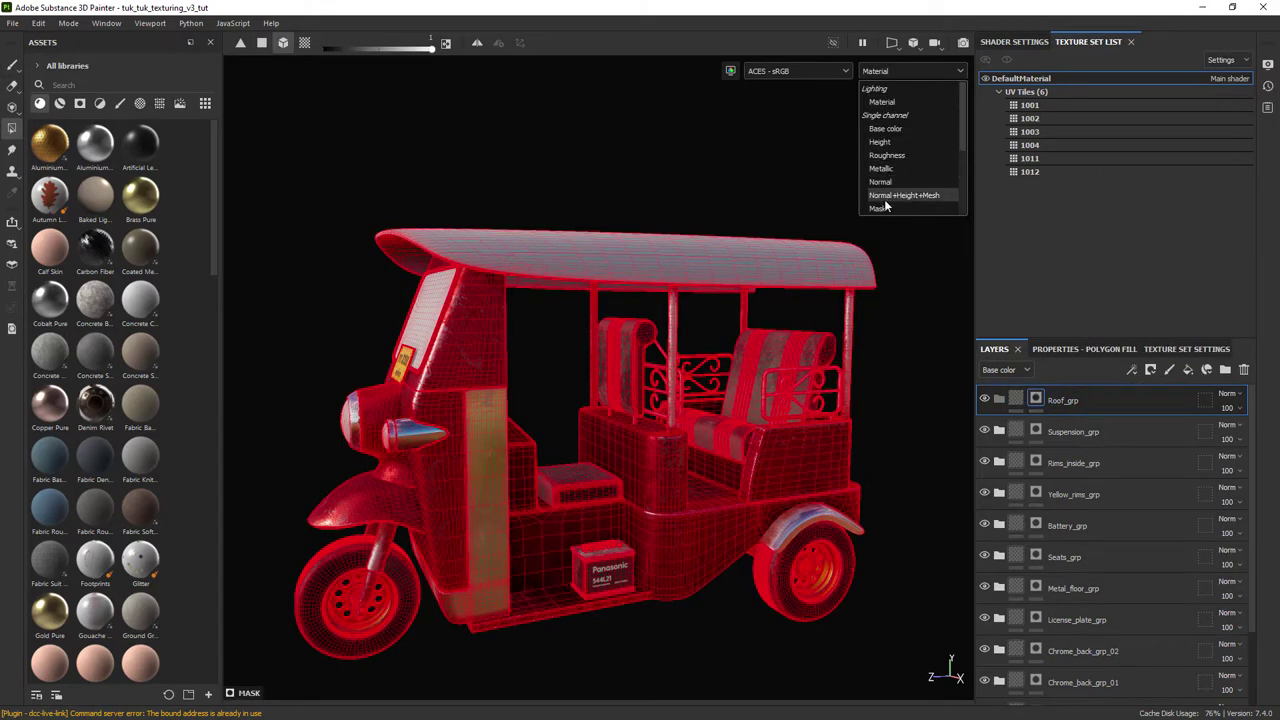
click(881, 208)
click(727, 254)
click(13, 65)
click(920, 72)
click(908, 103)
mouse_move(868, 366)
alt+mouse_down()
mouse_move(837, 380)
mouse_move(868, 372)
mouse_move(850, 384)
alt+mouse_up()
Place a fill layer inside Roof_grp and bring up its material properties.
click(999, 400)
click(1014, 434)
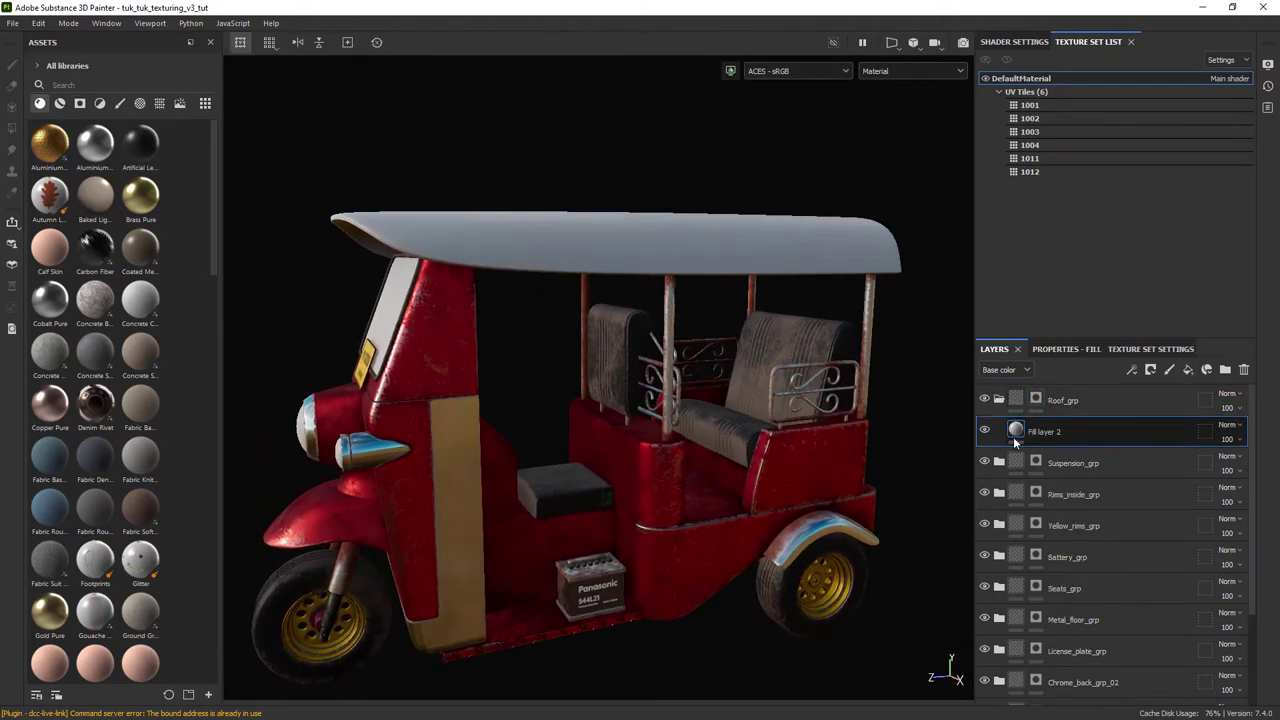
click(1064, 350)
drag(1254, 469, 1254, 558)
Set the roof fill layer's base color to 0c0c0c.
click(1100, 533)
double_click(1135, 665)
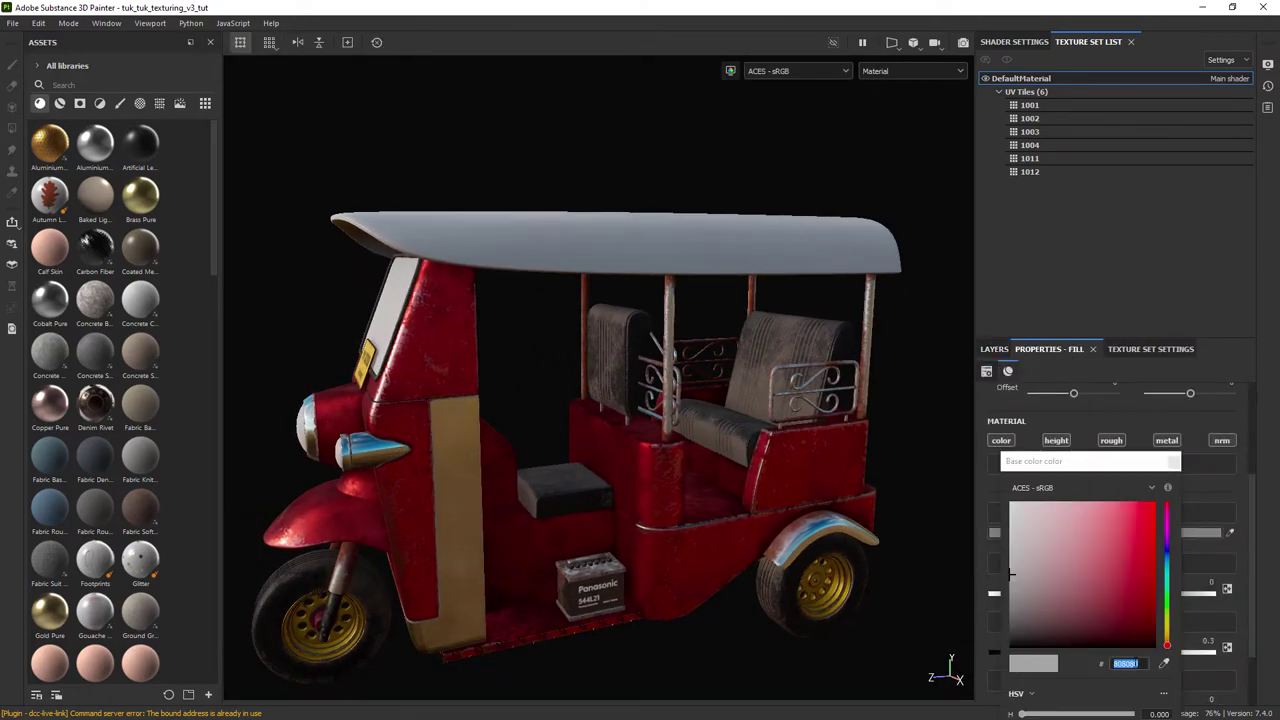
key(c)
key(c)
click(912, 76)
click(908, 102)
double_click(1132, 665)
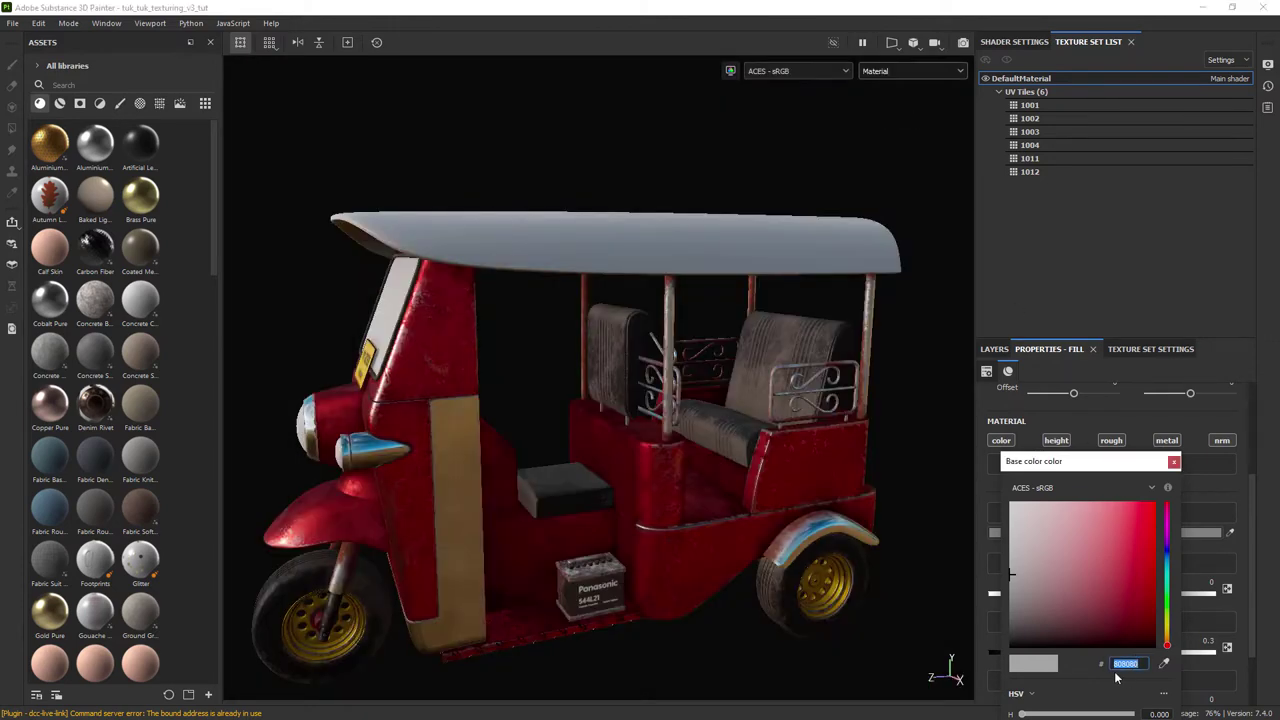
text(0c0c0c)
key(Return)
click(1174, 462)
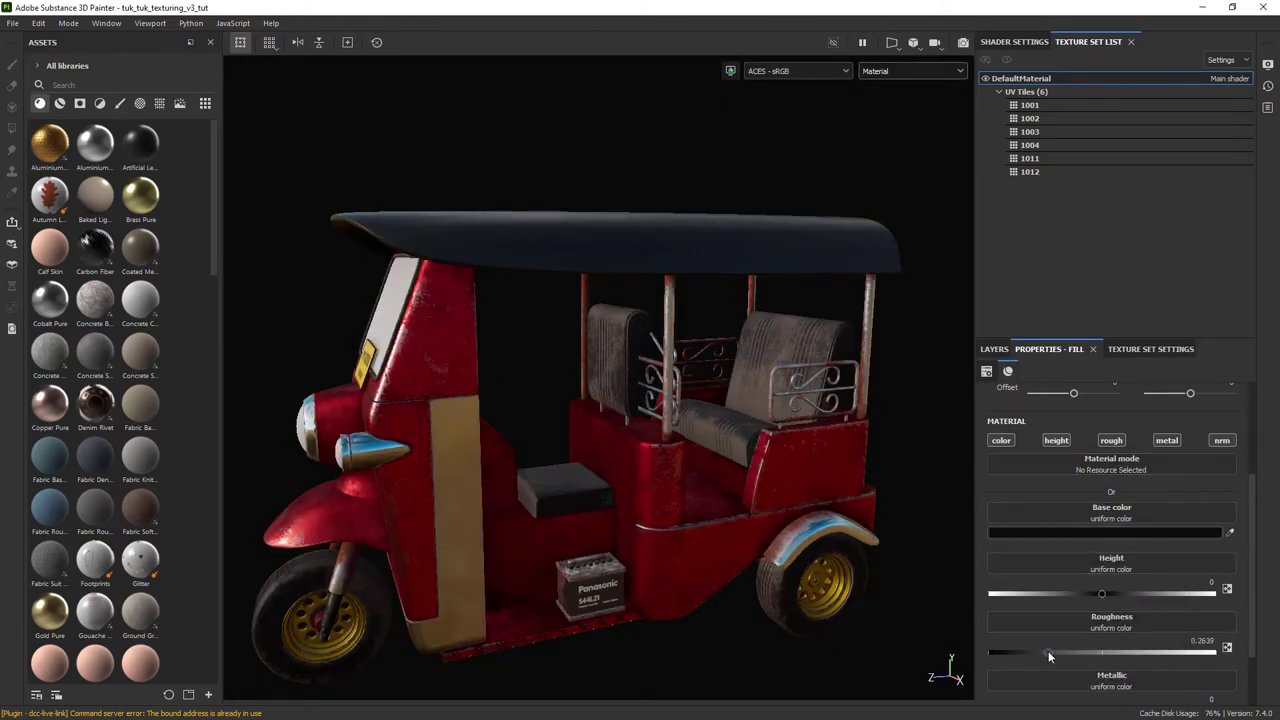
Lower the roughness of the black roof fill layer and check its shine in the viewport.
drag(1048, 652, 1041, 652)
scroll(775, 428, down, 2)
alt+drag(775, 428, 788, 462)
click(991, 351)
scroll(788, 462, up, 1)
scroll(788, 462, down, 1)
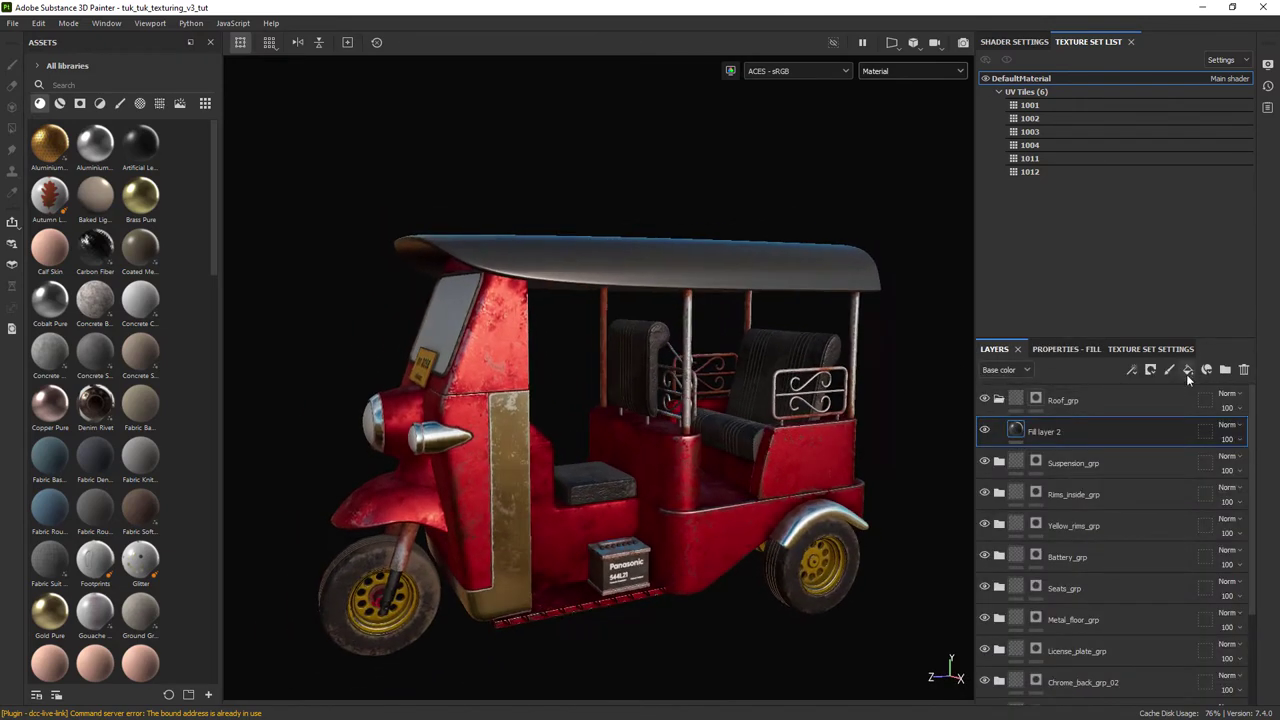
Add another fill layer in Roof_grp limited to the roughness channel and assign the Grunge Rust Fine texture to it.
click(1187, 373)
click(1067, 352)
alt+click(1111, 441)
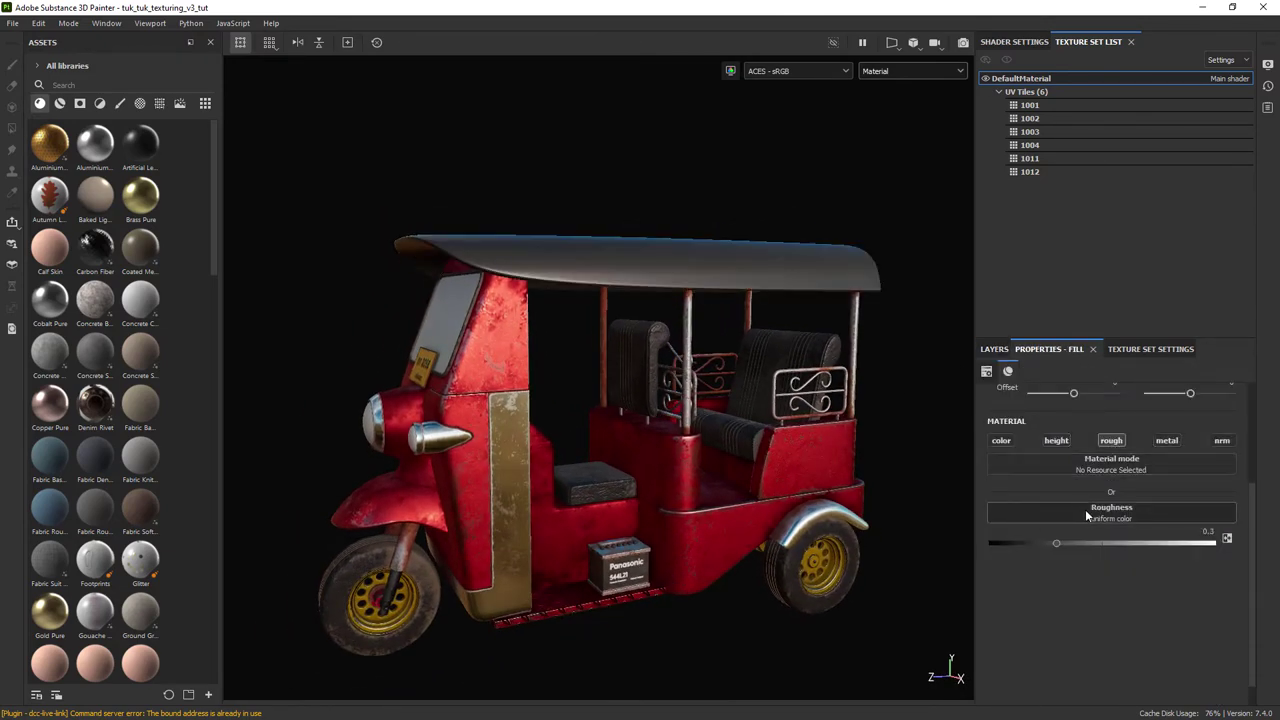
click(1085, 509)
text(grunge rust)
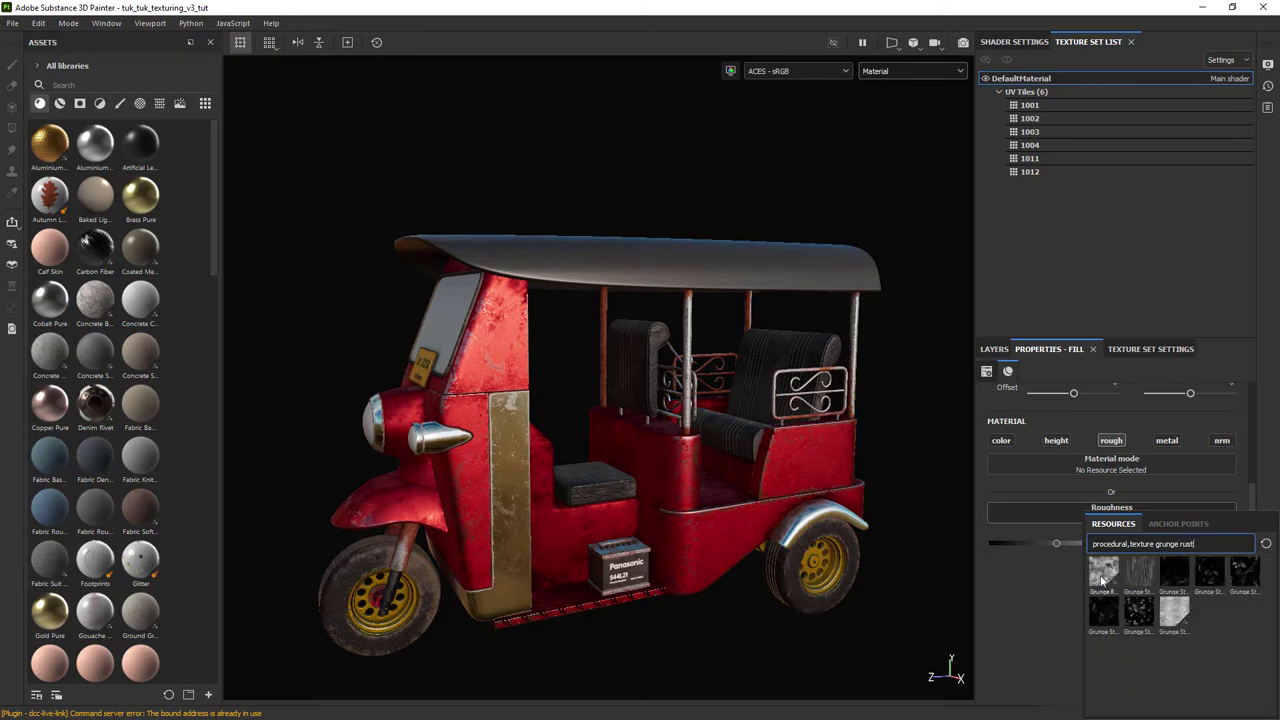
click(1103, 567)
alt+drag(815, 385, 718, 440)
scroll(1249, 422, up, 3)
Switch the grunge fill to Tri-planar projection with a scale of about 1.68 and hide its projection manipulator.
click(1125, 420)
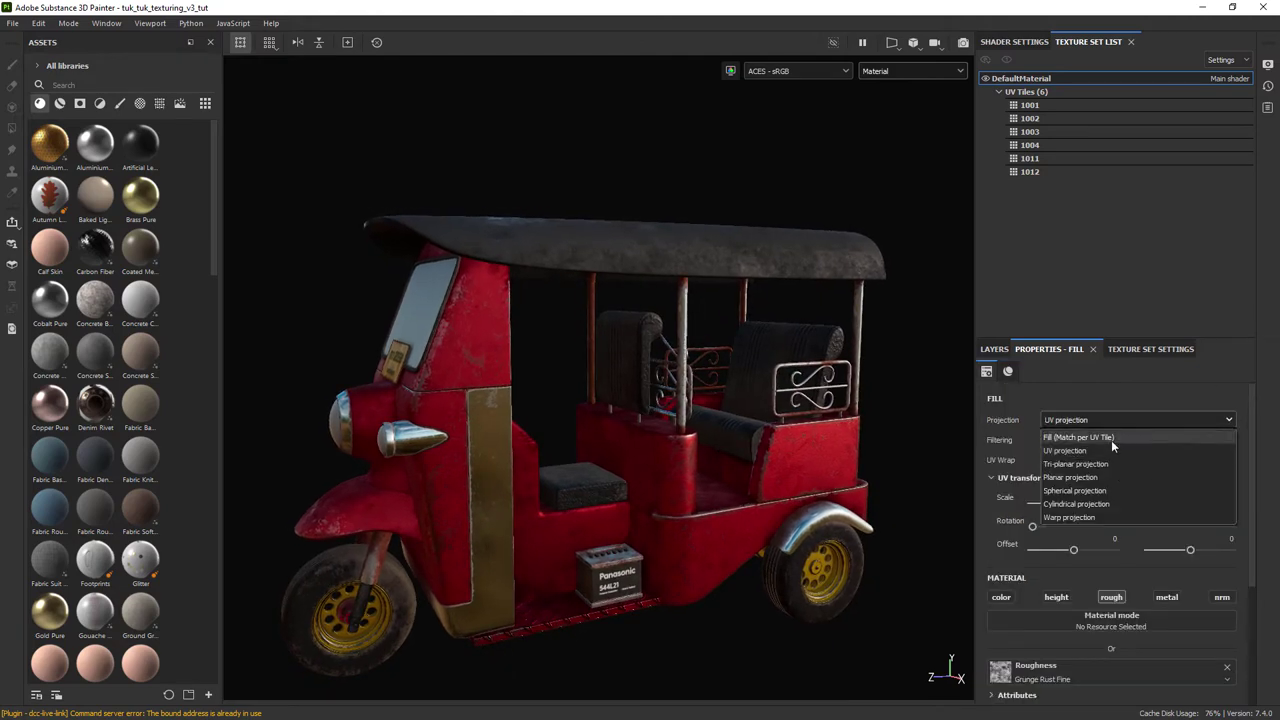
click(1104, 464)
drag(1081, 527, 1085, 531)
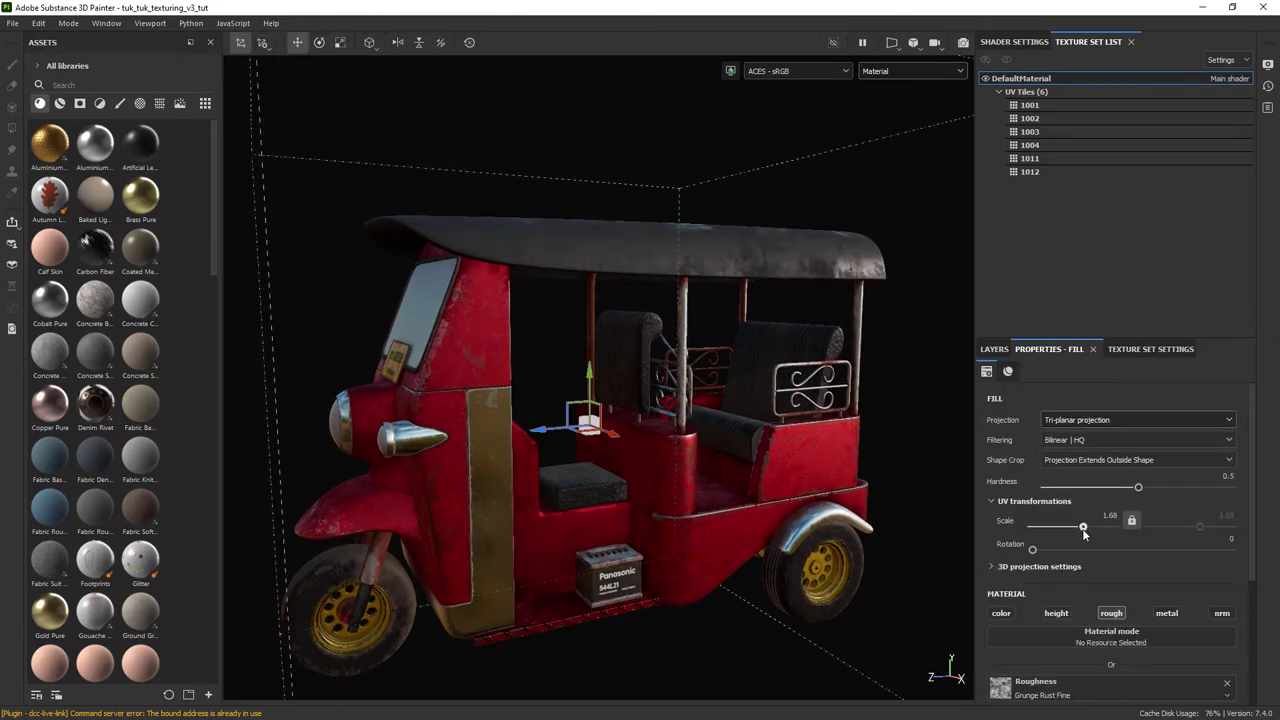
scroll(700, 410, down, 2)
alt+drag(700, 410, 565, 380)
click(241, 43)
scroll(620, 430, up, 2)
Set the Grunge Rust Fine balance to 0.56.
drag(1250, 456, 1240, 590)
drag(1117, 592, 1129, 592)
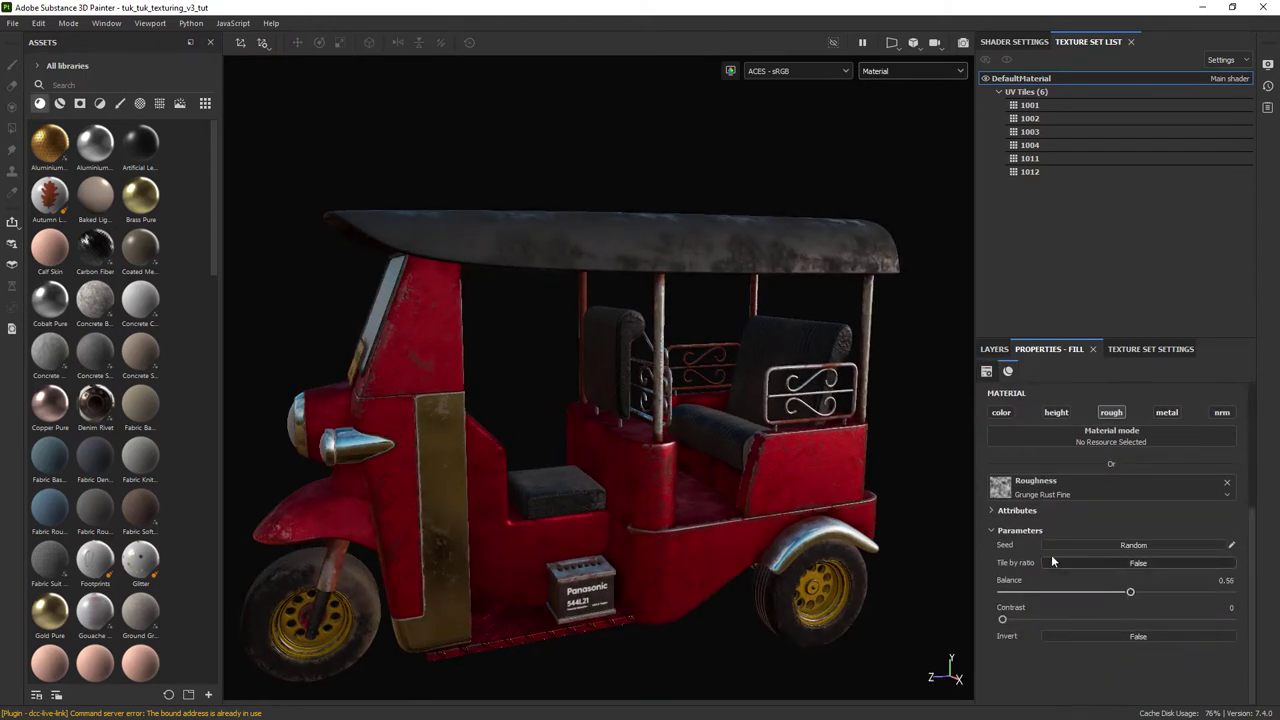
mouse_move(735, 395)
alt+mouse_down()
mouse_move(720, 434)
mouse_move(735, 385)
alt+mouse_up()
Add a Levels adjustment to the roughness fill layer and set its affected channel to Roughness.
click(990, 352)
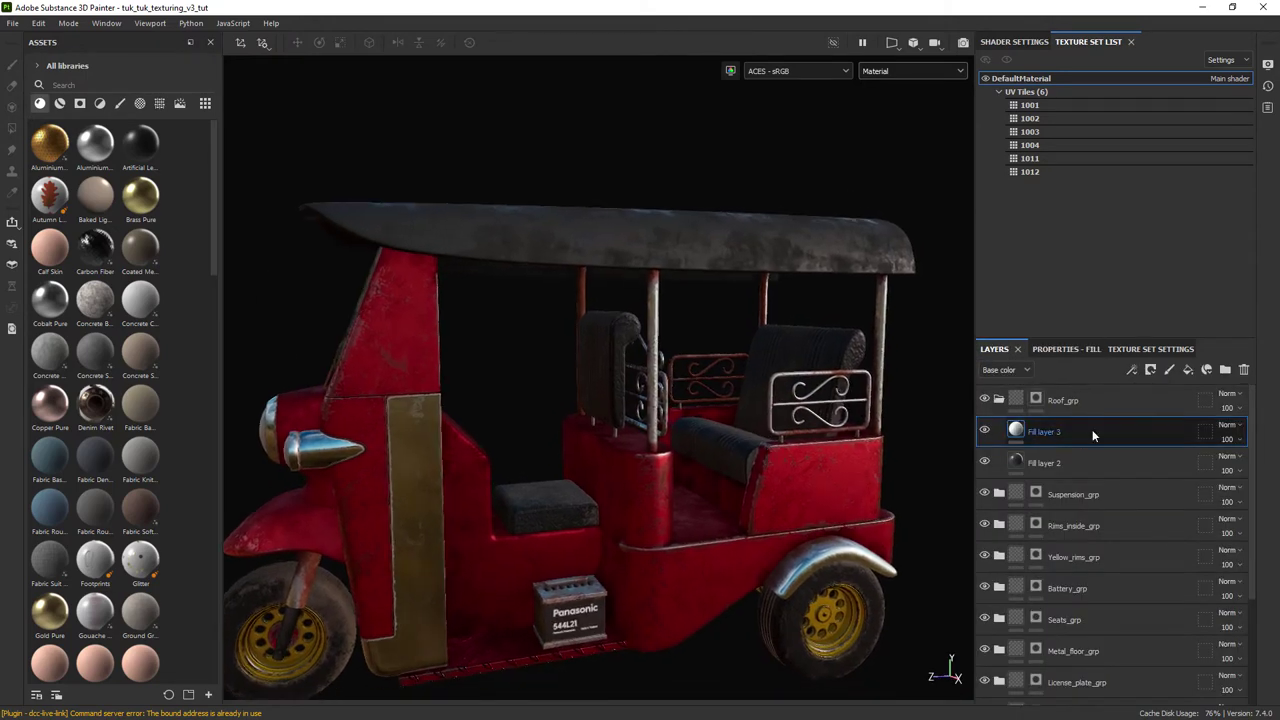
right_click(1092, 429)
click(1125, 518)
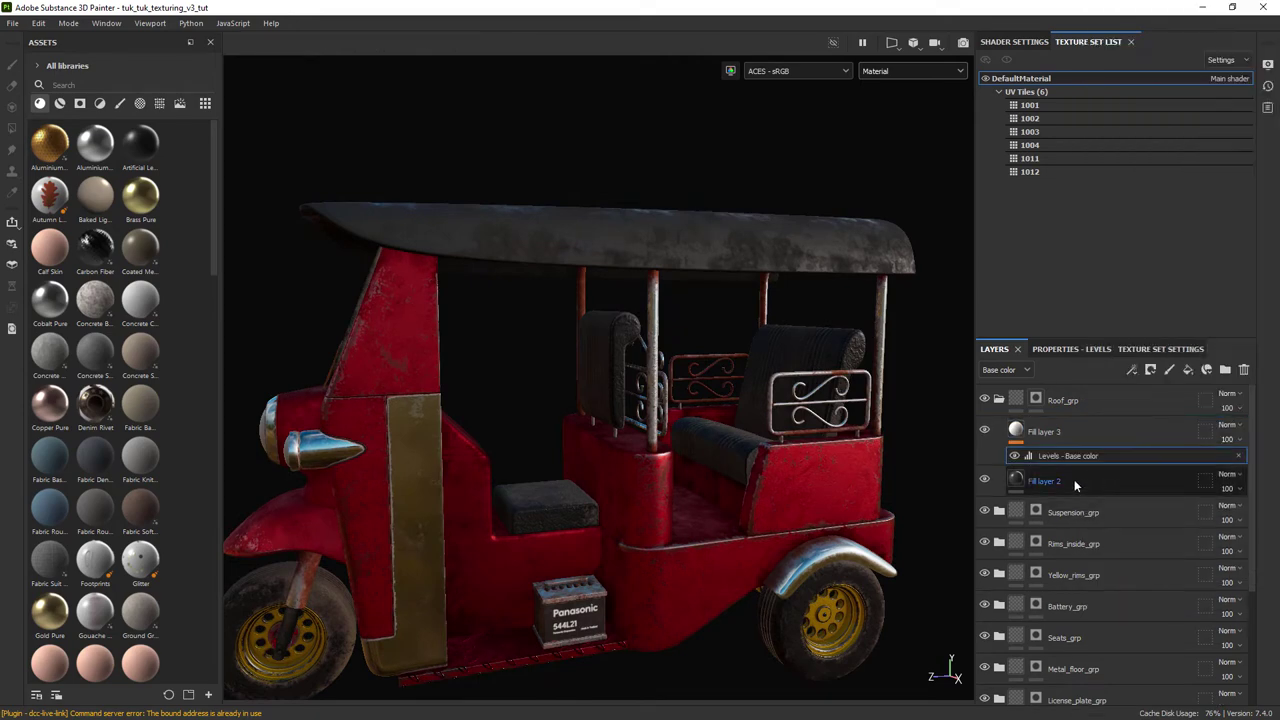
alt+right_drag(717, 435, 733, 435)
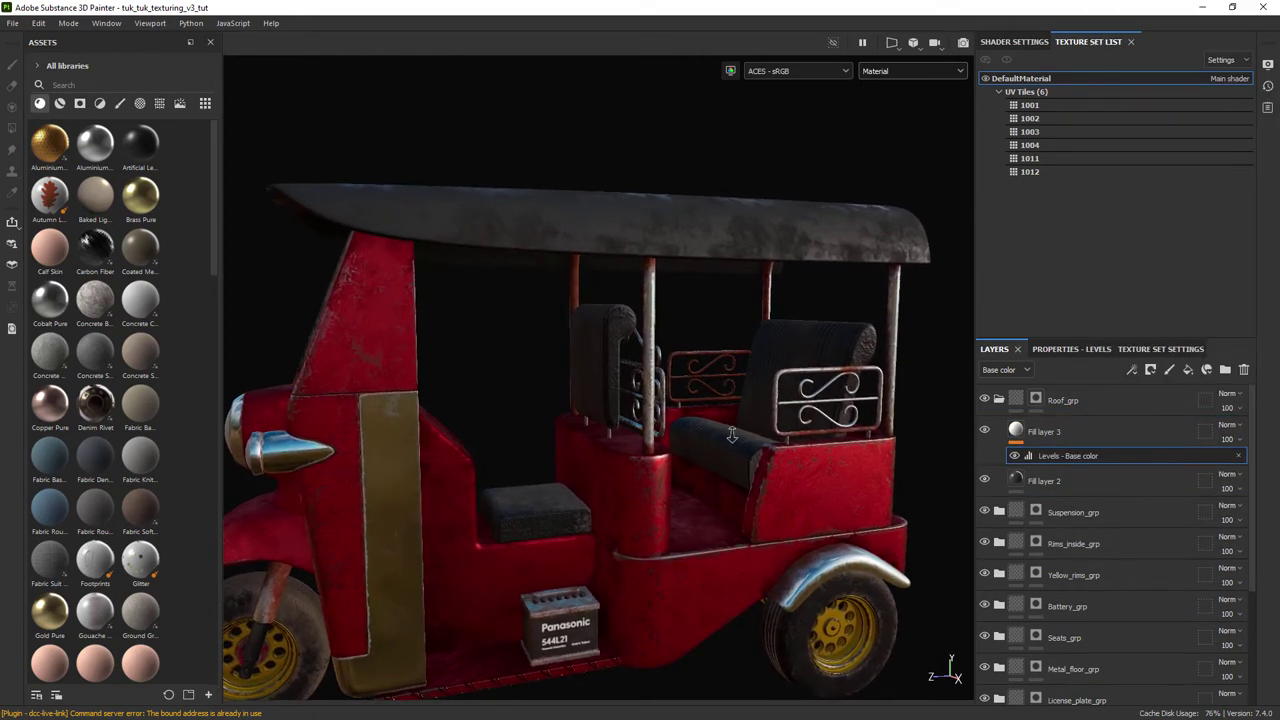
alt+drag(732, 435, 748, 455)
click(1072, 349)
click(1145, 394)
click(1078, 430)
Lower the Levels output maximum to about 0.213, set the input white point to about 0.974, and fine-tune the midtones.
drag(1243, 485, 1043, 500)
alt+drag(750, 435, 788, 448)
drag(1243, 425, 1237, 436)
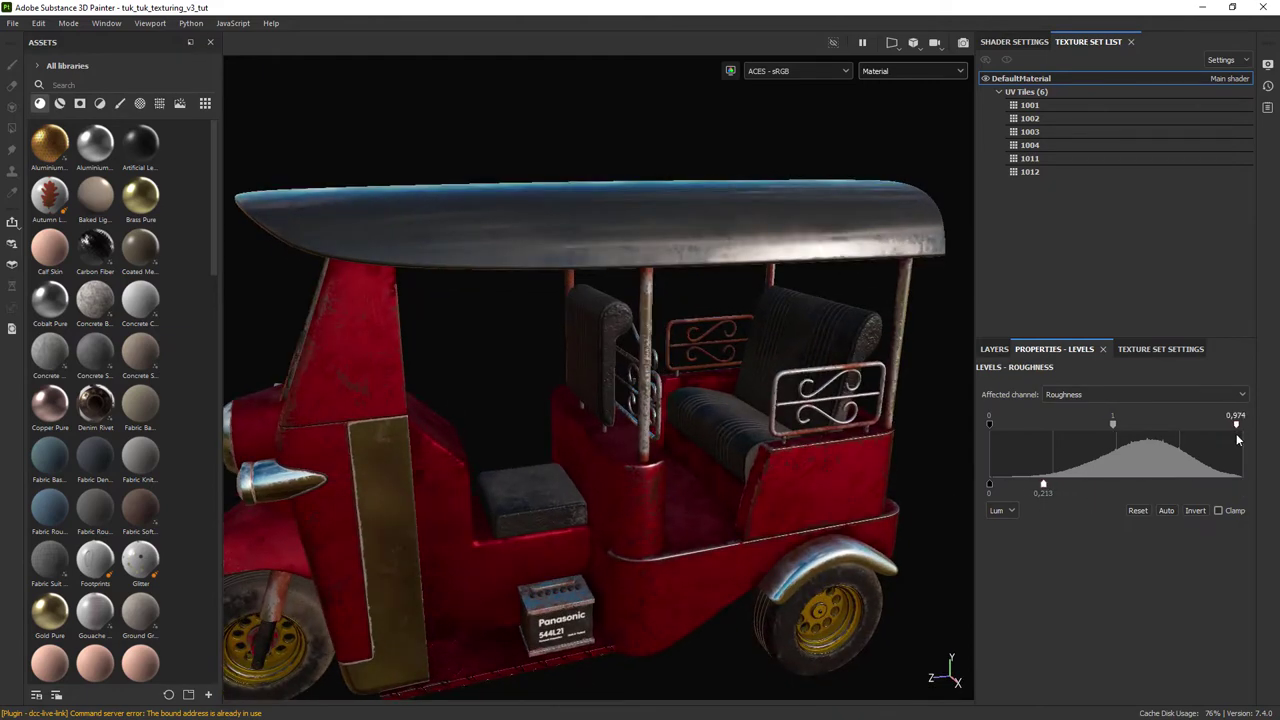
drag(1113, 425, 1113, 429)
alt+drag(690, 440, 728, 446)
alt+right_drag(728, 446, 723, 436)
click(994, 349)
alt+right_drag(760, 480, 805, 490)
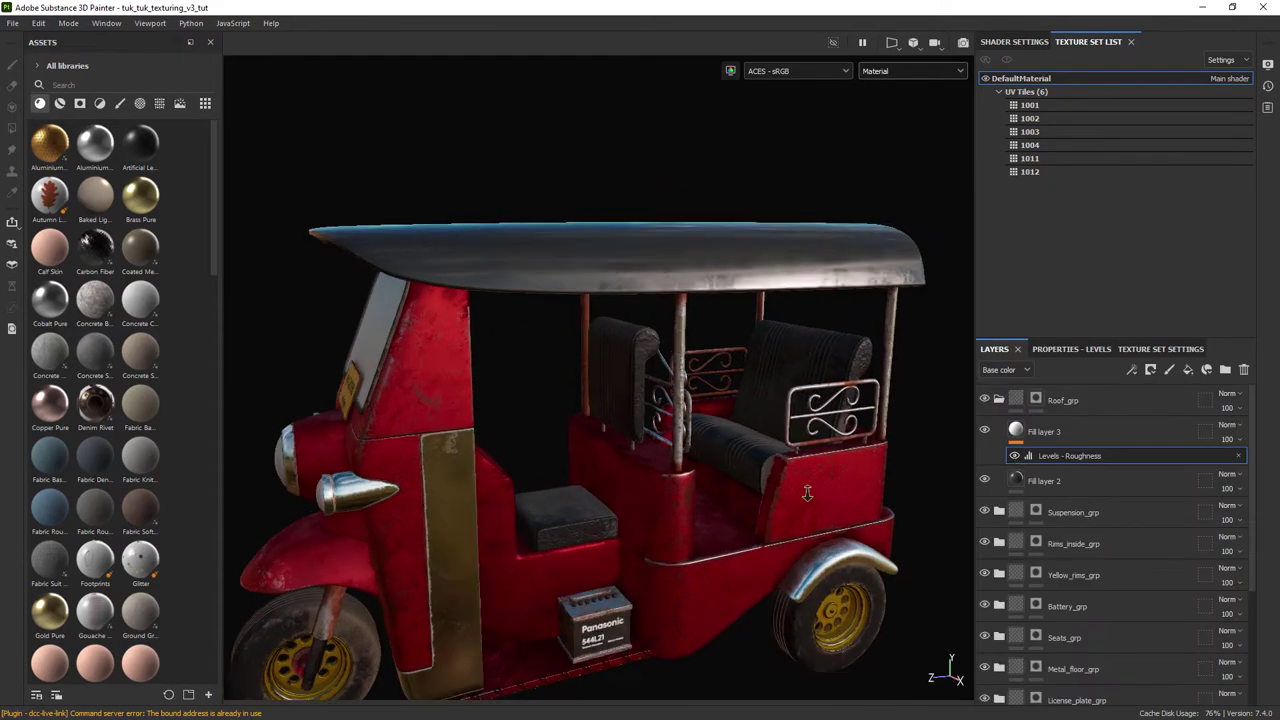
Add a fill layer above the roughness layer and name it dirt.
click(1188, 370)
mouse_move(805, 490)
alt+mouse_down()
mouse_move(790, 485)
mouse_move(812, 468)
alt+mouse_up()
double_click(1044, 432)
text(dirt)
key(Return)
Rename the grunge roughness layer rough and the black fill layer base, and save the project.
double_click(1044, 463)
text(rough)
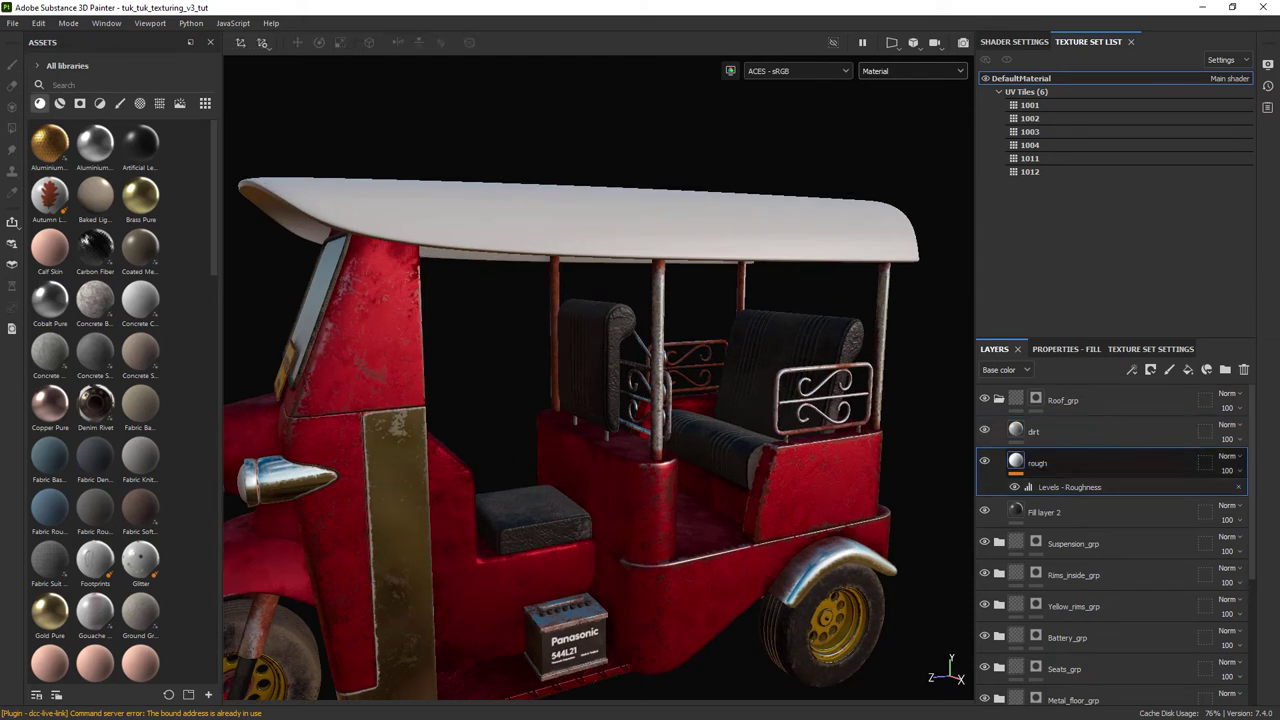
double_click(1038, 511)
text(base)
key(Return)
key(ctrl+s)
Give the dirt layer a muted brown base color and raise its roughness.
click(1013, 436)
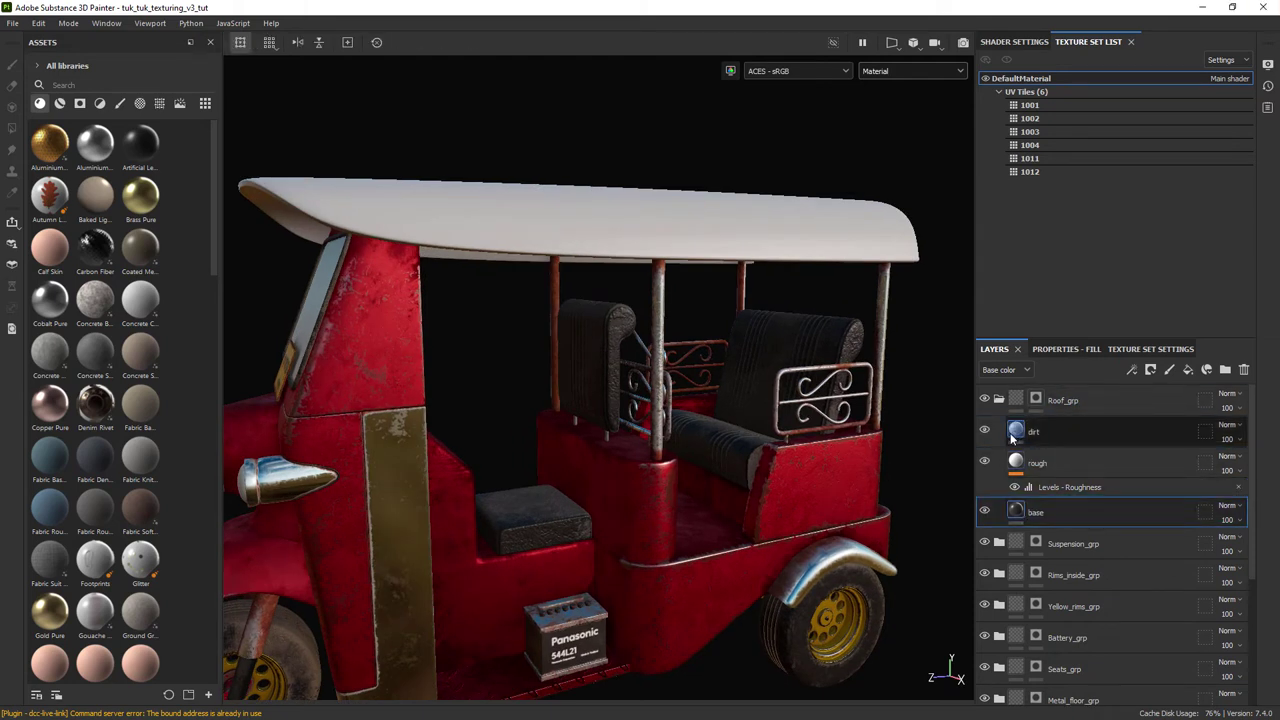
click(1066, 349)
scroll(1111, 520, down, 5)
click(1110, 511)
text(472d1d)
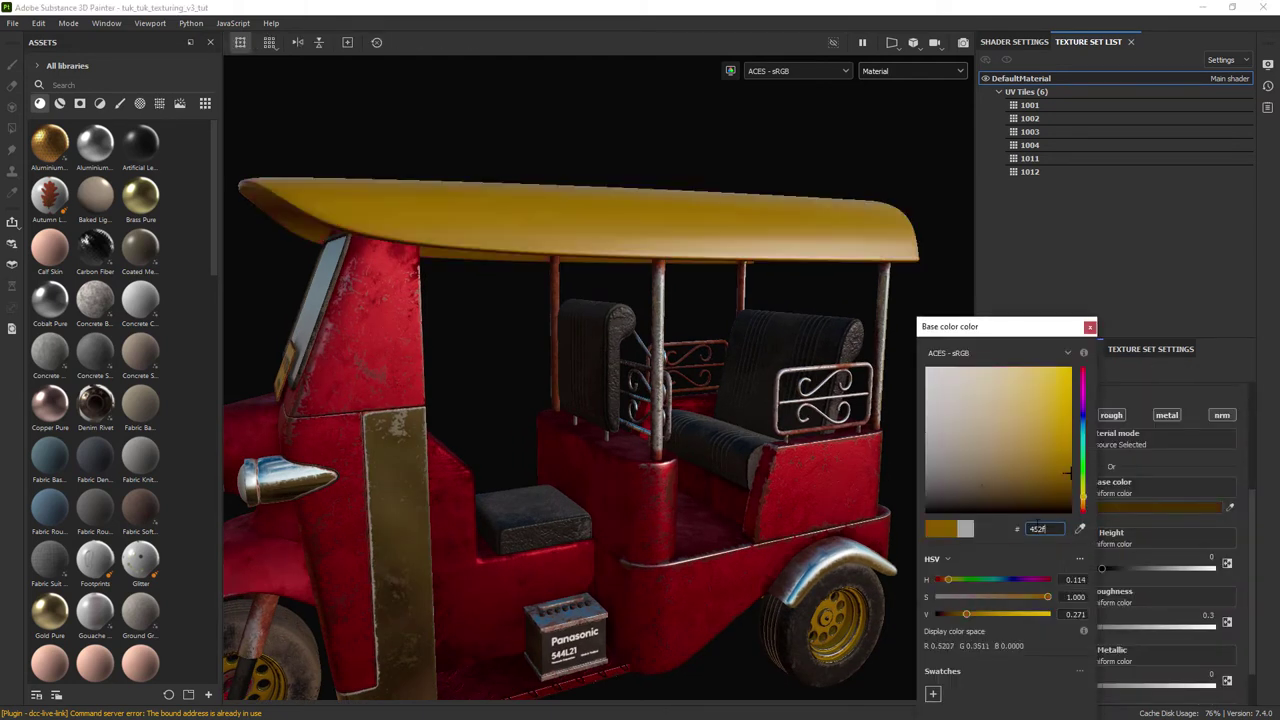
click(1090, 327)
drag(1057, 627, 1121, 627)
click(994, 349)
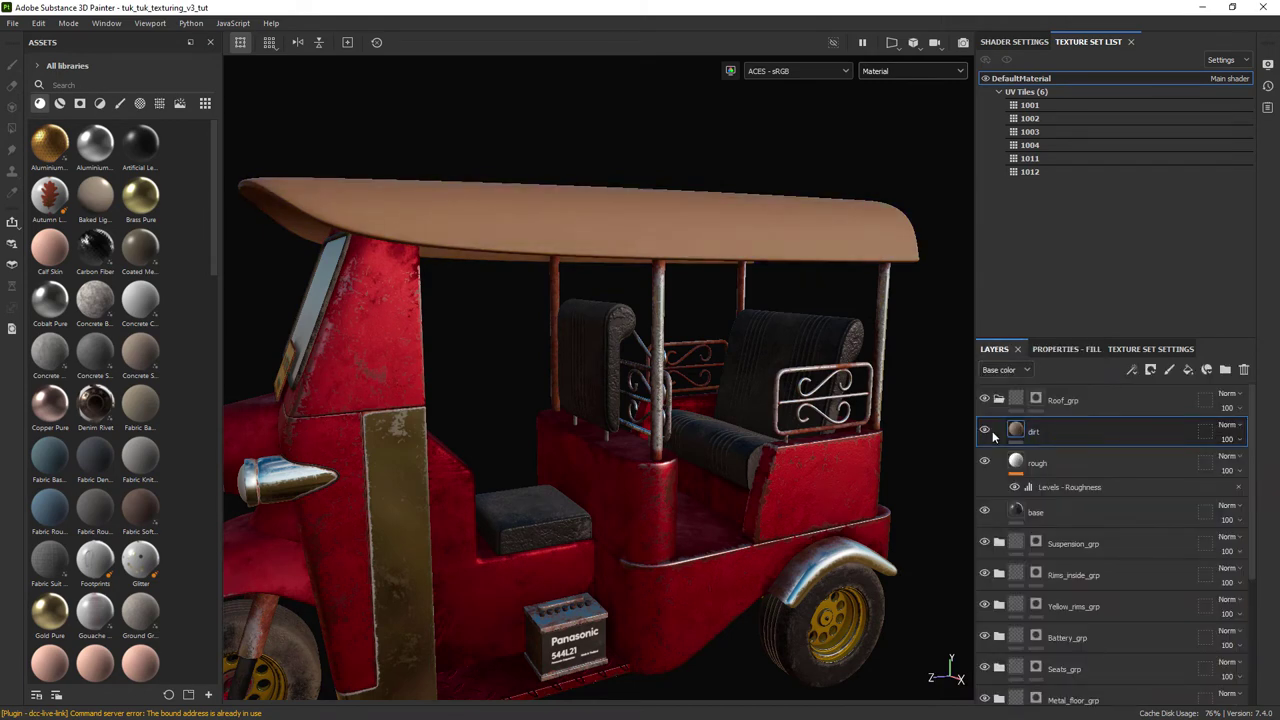
Find the Dirt smart mask in the assets and apply it to the dirt layer.
click(80, 104)
click(85, 85)
text(dirt)
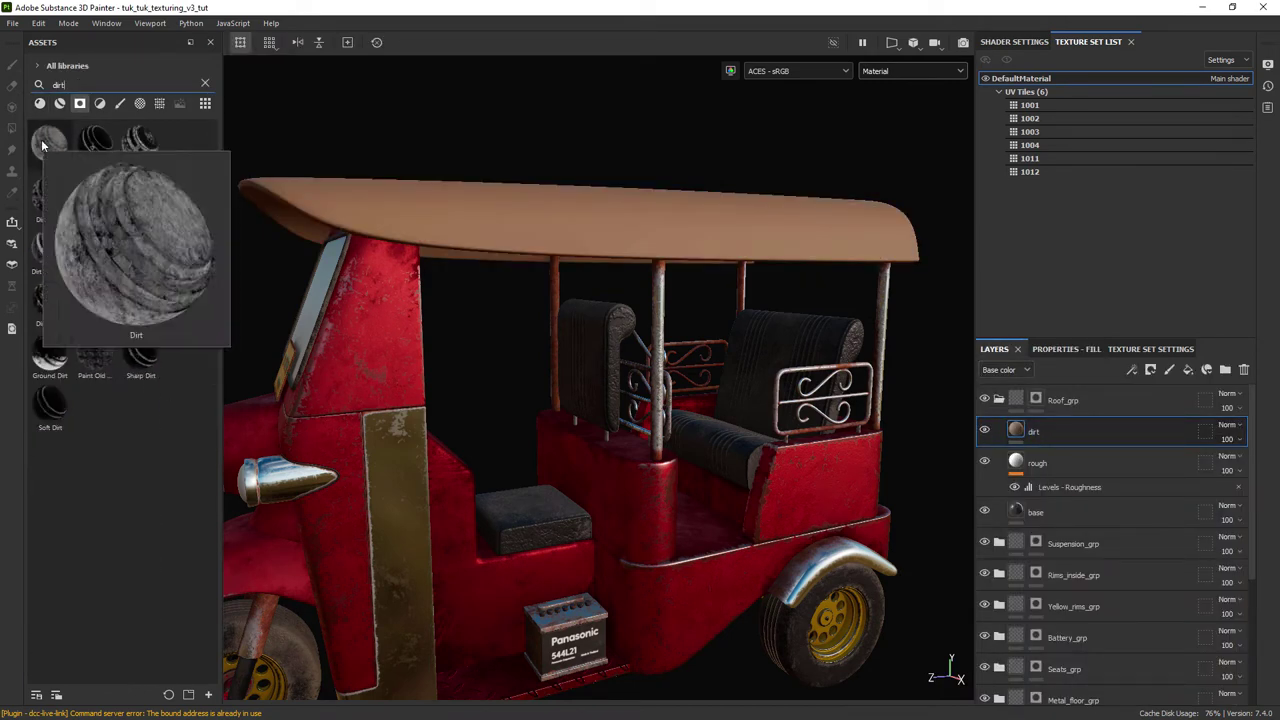
drag(49, 145, 1050, 431)
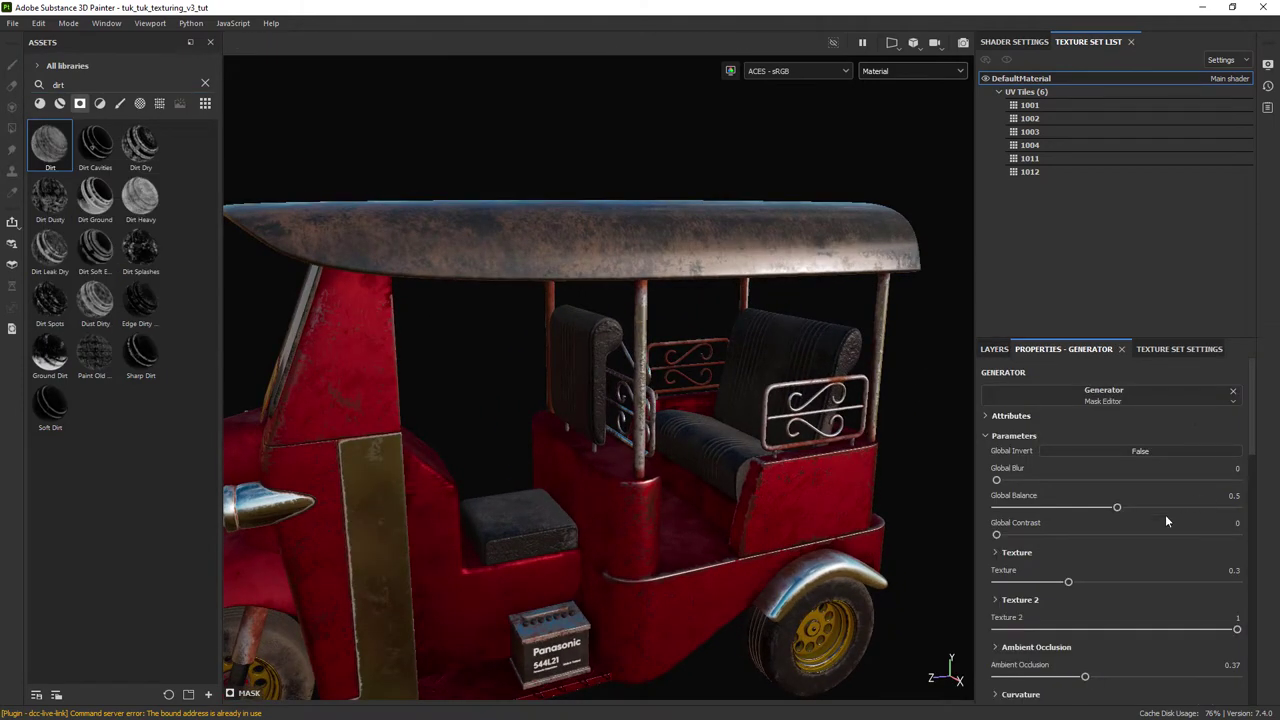
Set the dirt mask generator's Global Balance to 0.51 and Texture to 0.22, and go to its image inputs.
drag(1117, 508, 1118, 513)
drag(1253, 431, 1253, 457)
drag(1068, 494, 1050, 496)
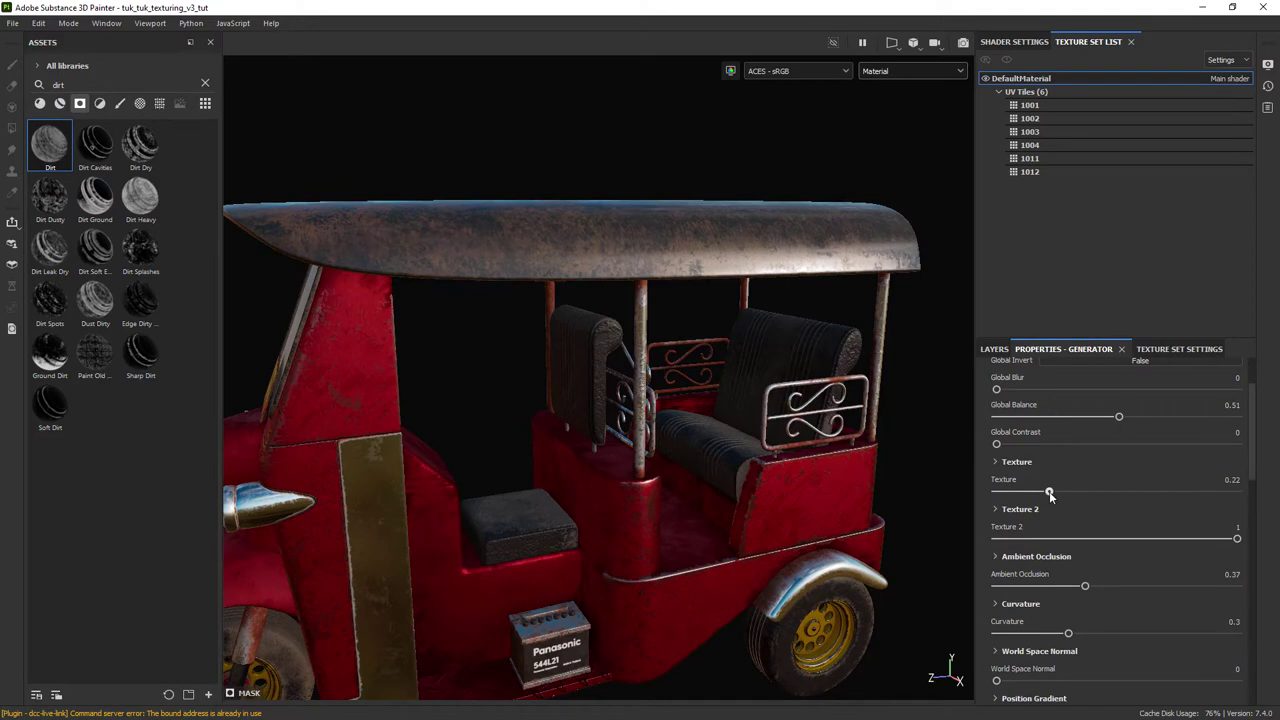
click(1061, 538)
scroll(1140, 538, down, 6)
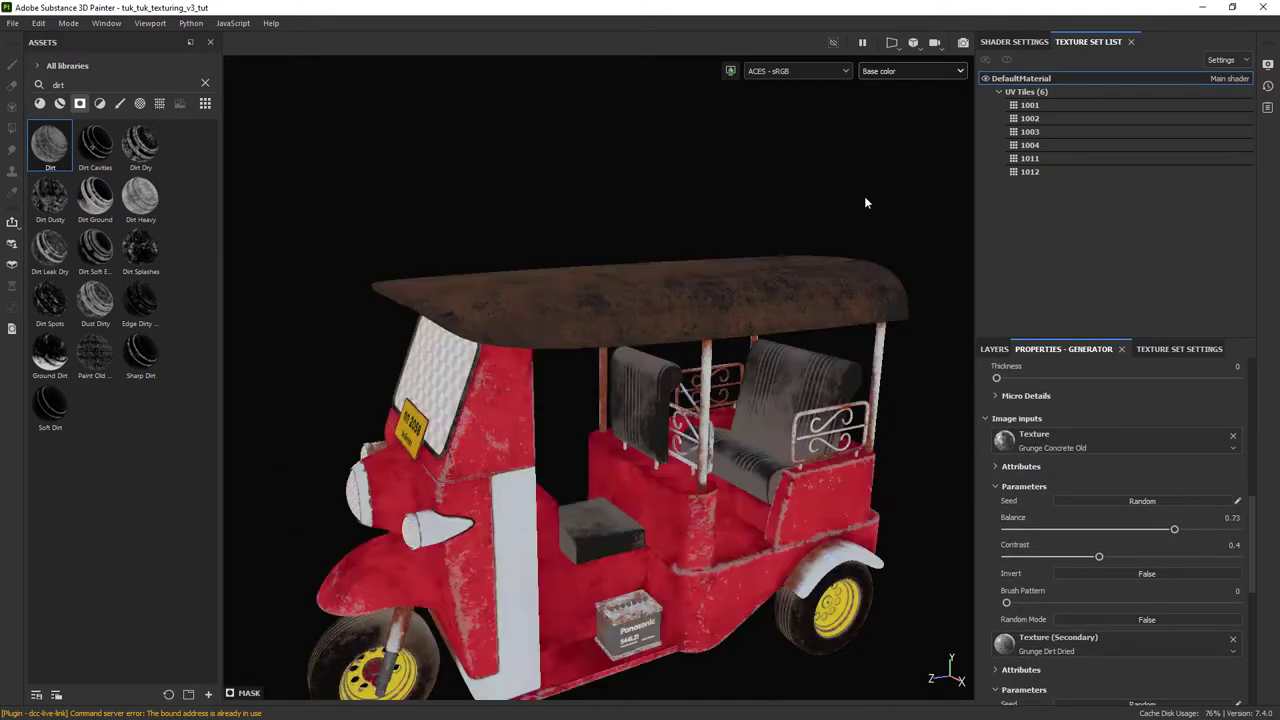
Check the finished roof in the viewport, save the project and open the texture export.
scroll(1191, 471, up, 5)
click(994, 351)
scroll(640, 370, up, 3)
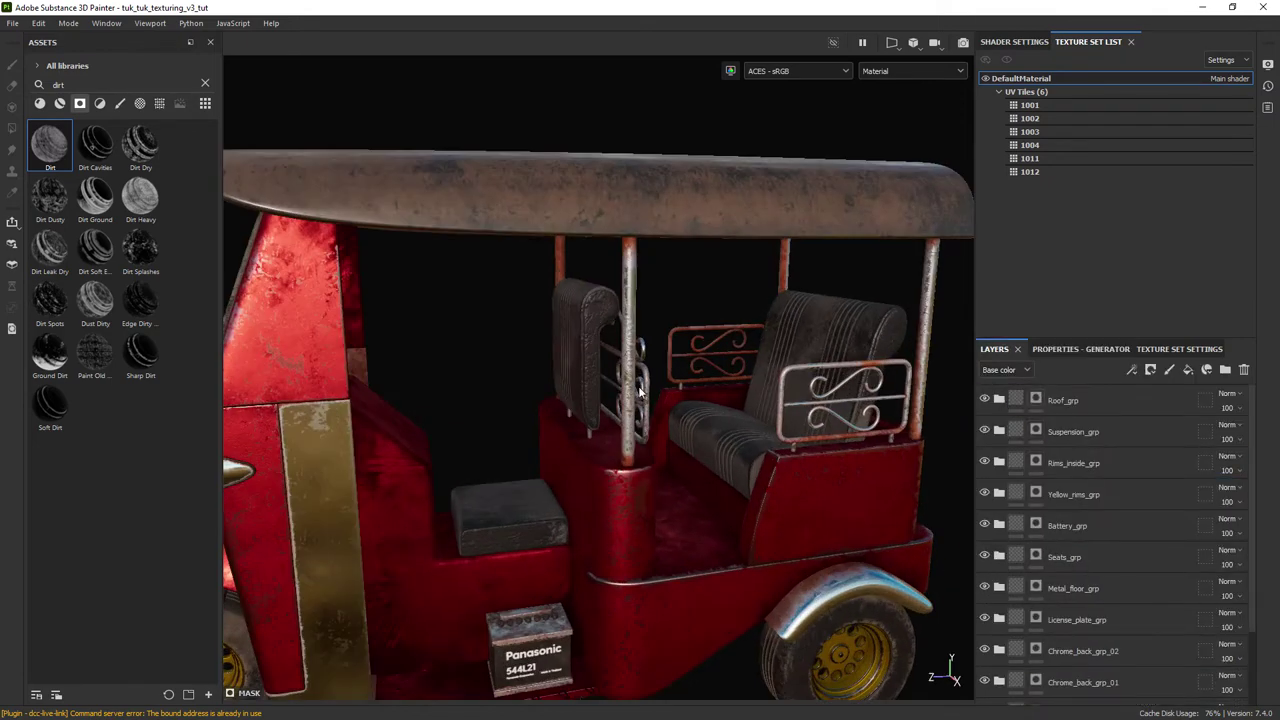
scroll(651, 363, down, 4)
alt+drag(651, 363, 508, 356)
key(ctrl+s)
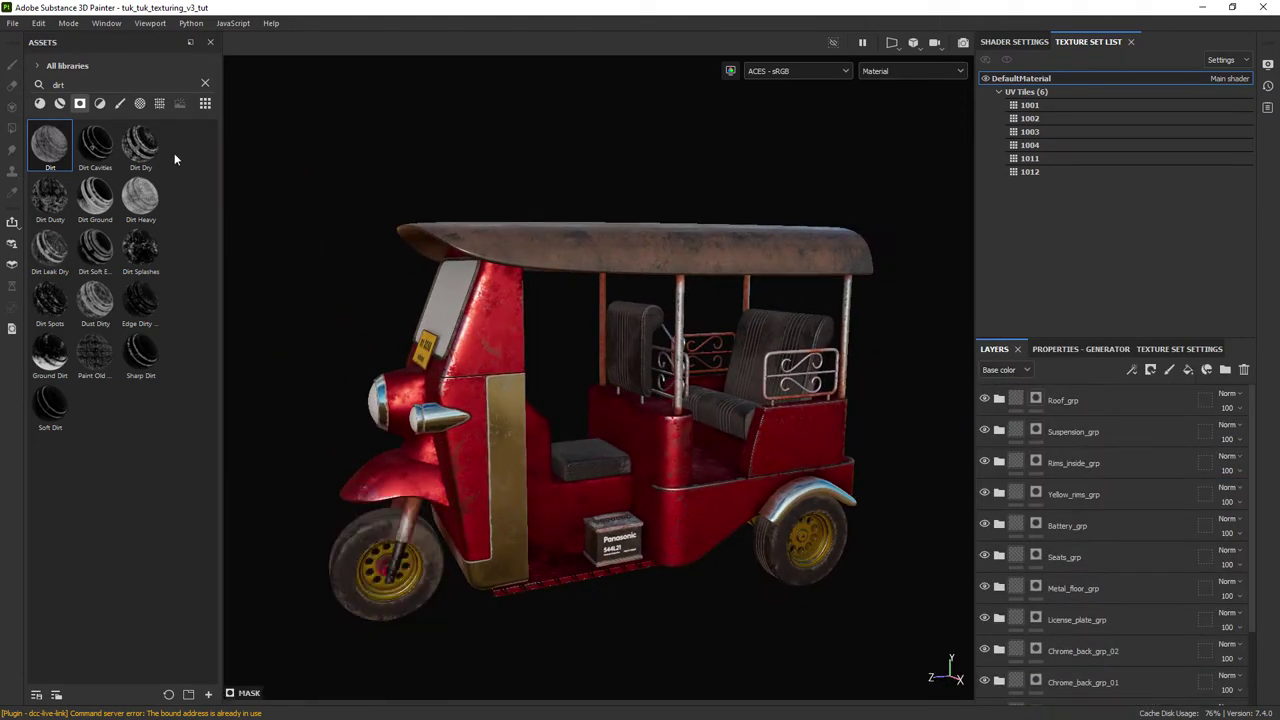
click(12, 22)
click(99, 230)
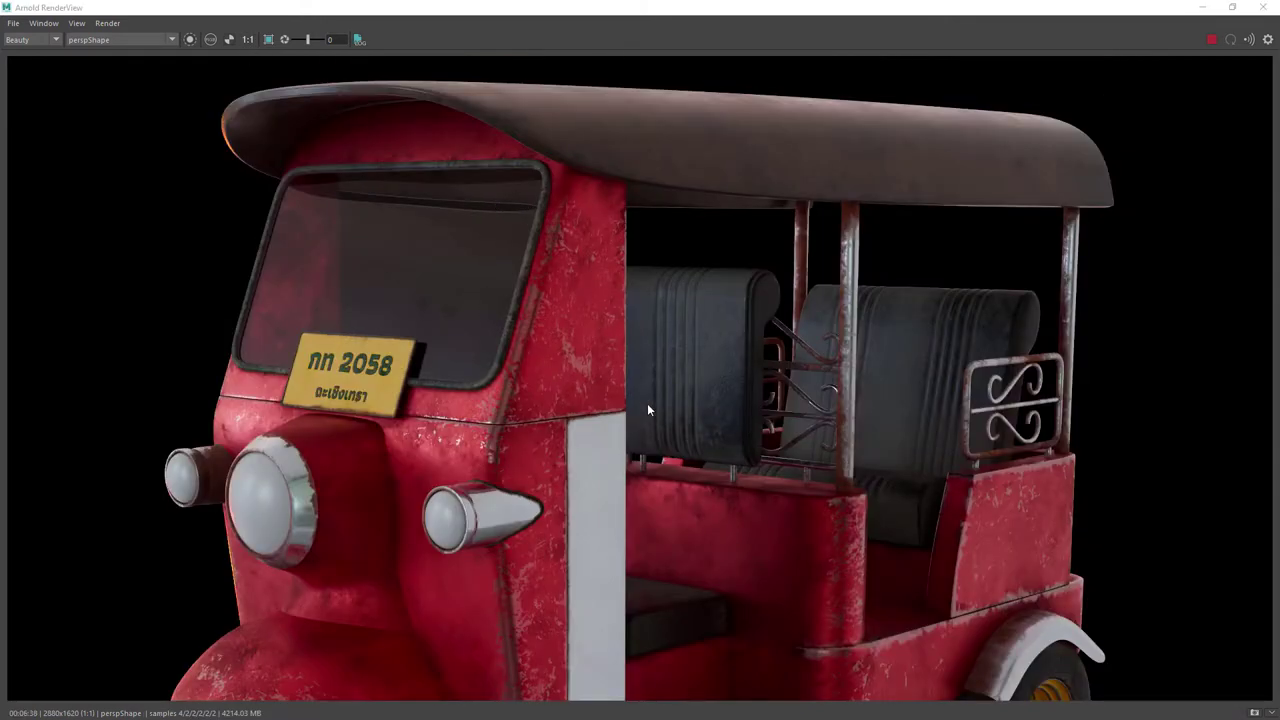
Inspect the rendered tuk-tuk from the roof down to the wheels, and stop the render.
middle_drag(599, 491, 622, 284)
middle_drag(640, 366, 615, 533)
middle_drag(652, 412, 645, 486)
middle_drag(659, 428, 635, 273)
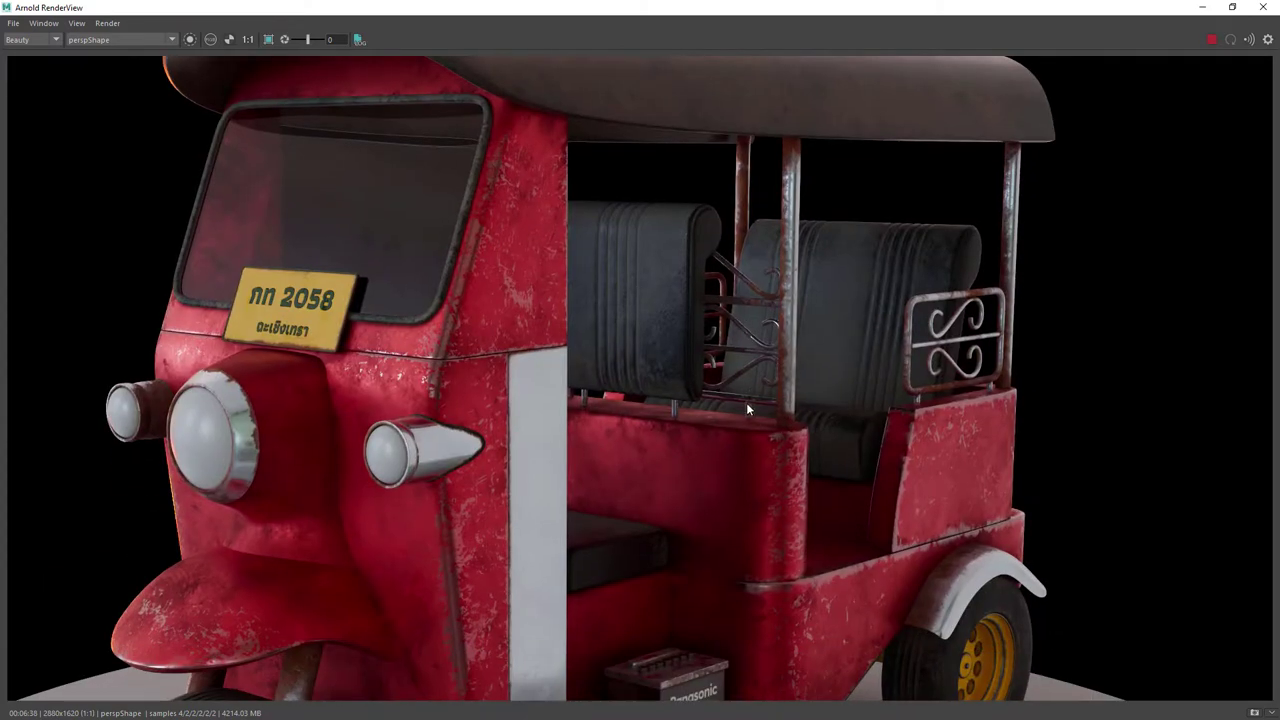
middle_drag(692, 450, 688, 590)
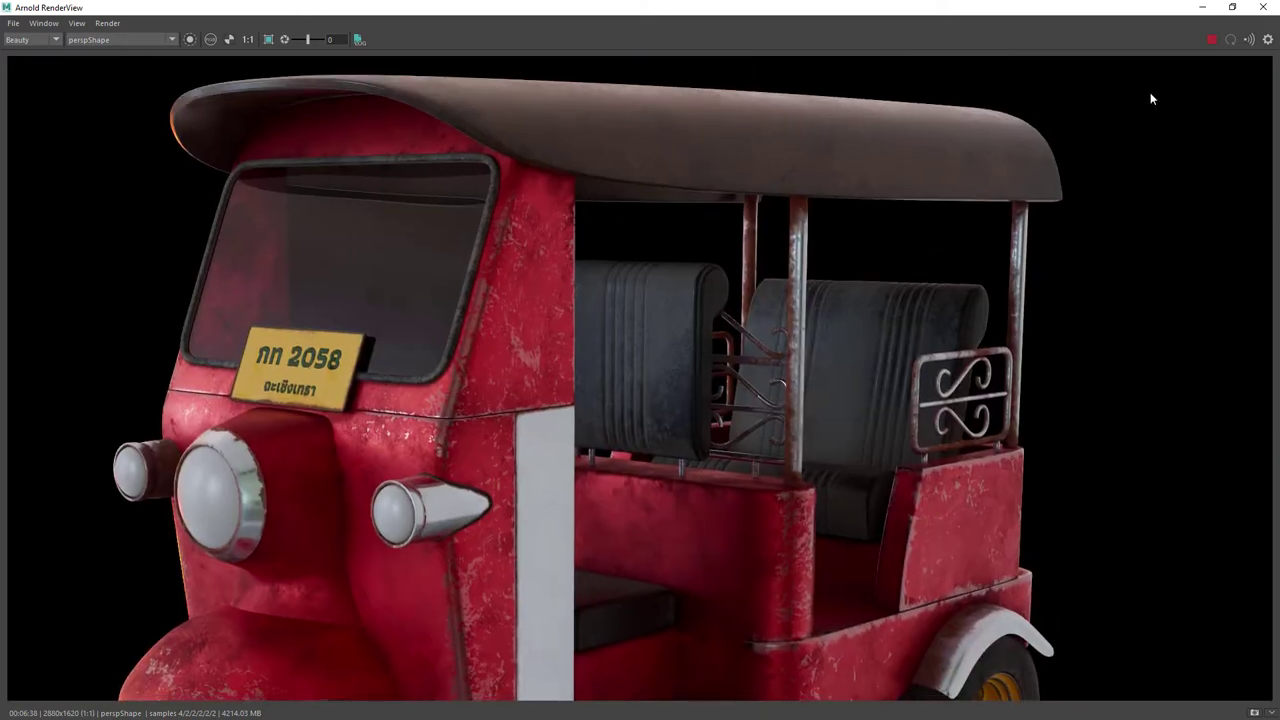
click(1212, 40)
click(1232, 7)
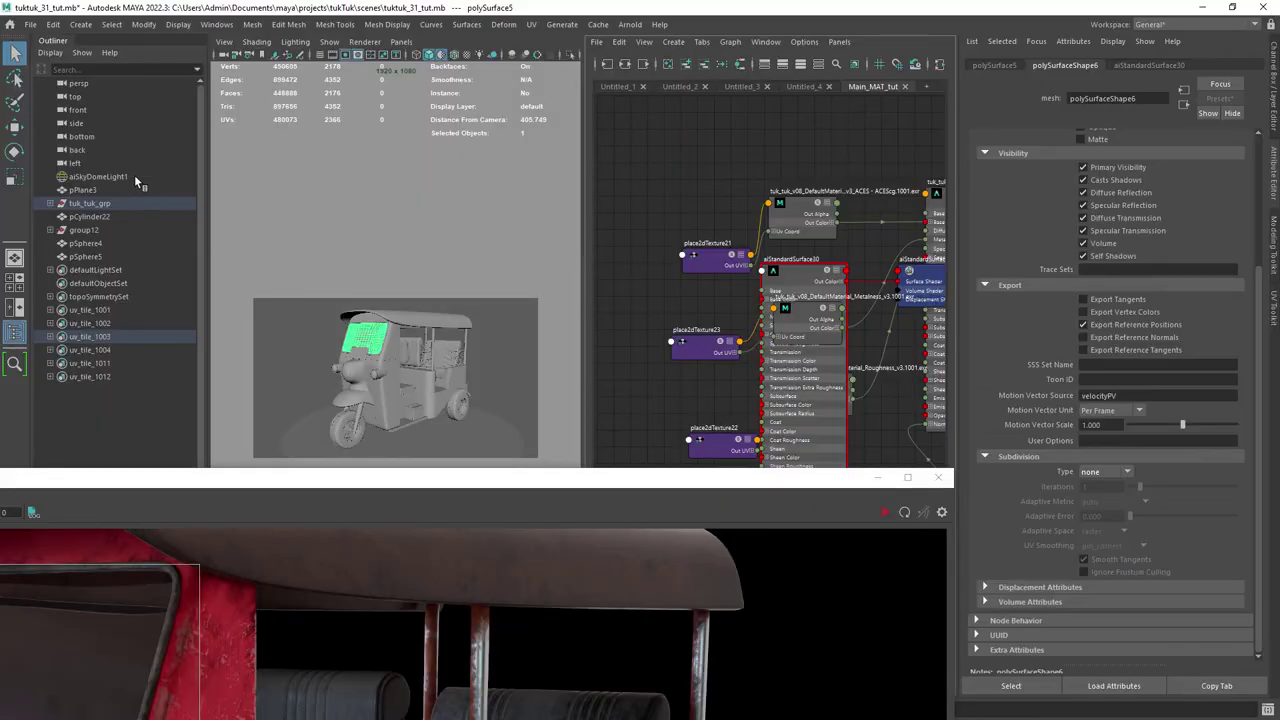
Open the sky dome light's resolution for editing and restart the render.
click(134, 176)
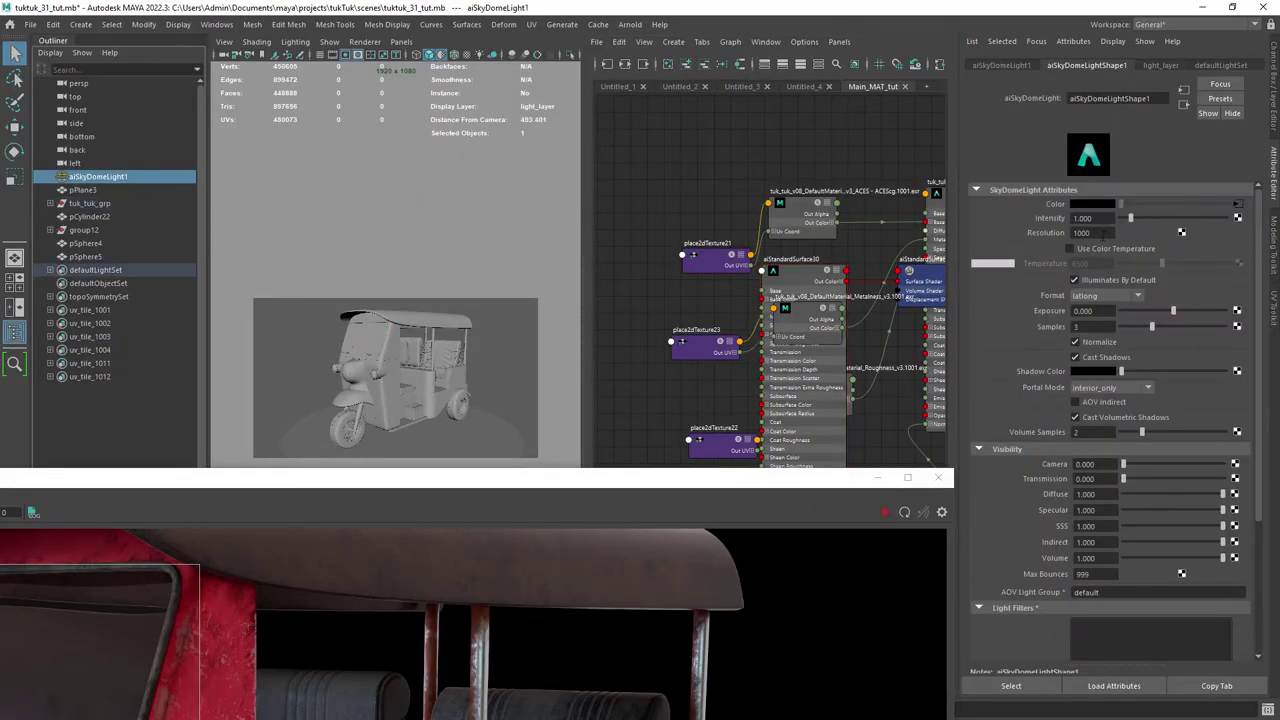
drag(1103, 234, 1018, 241)
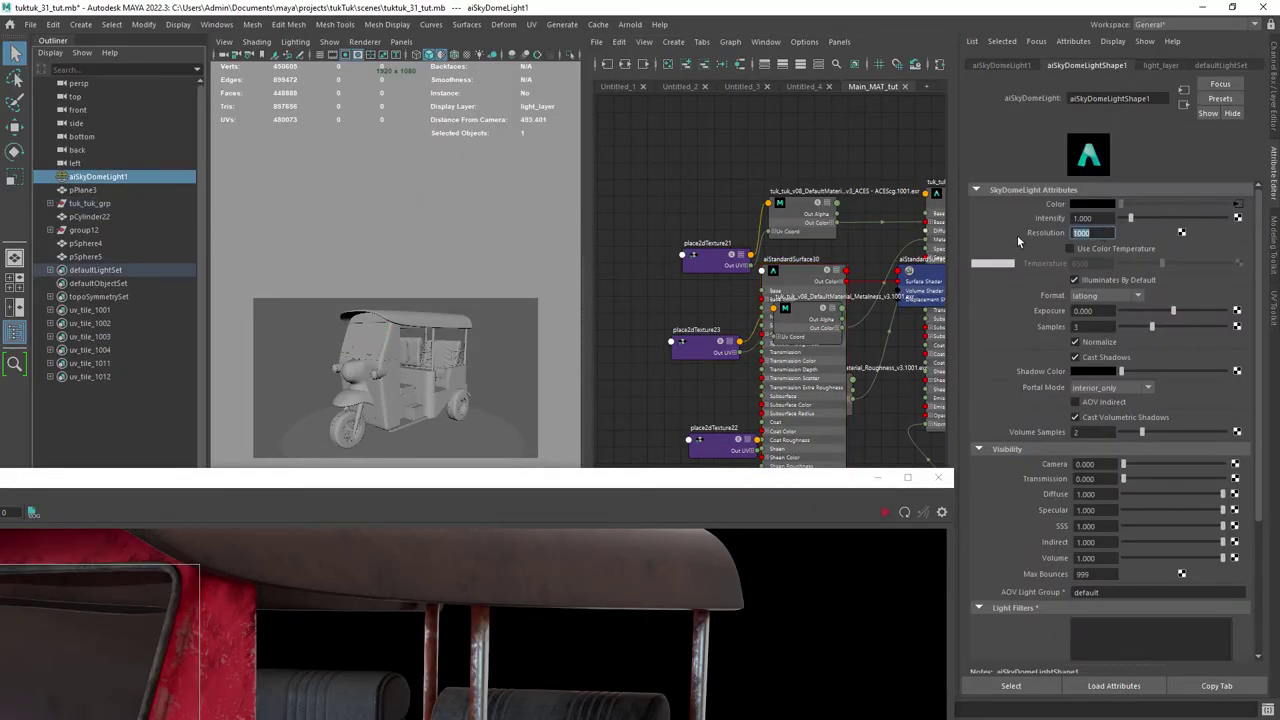
click(907, 477)
click(1211, 39)
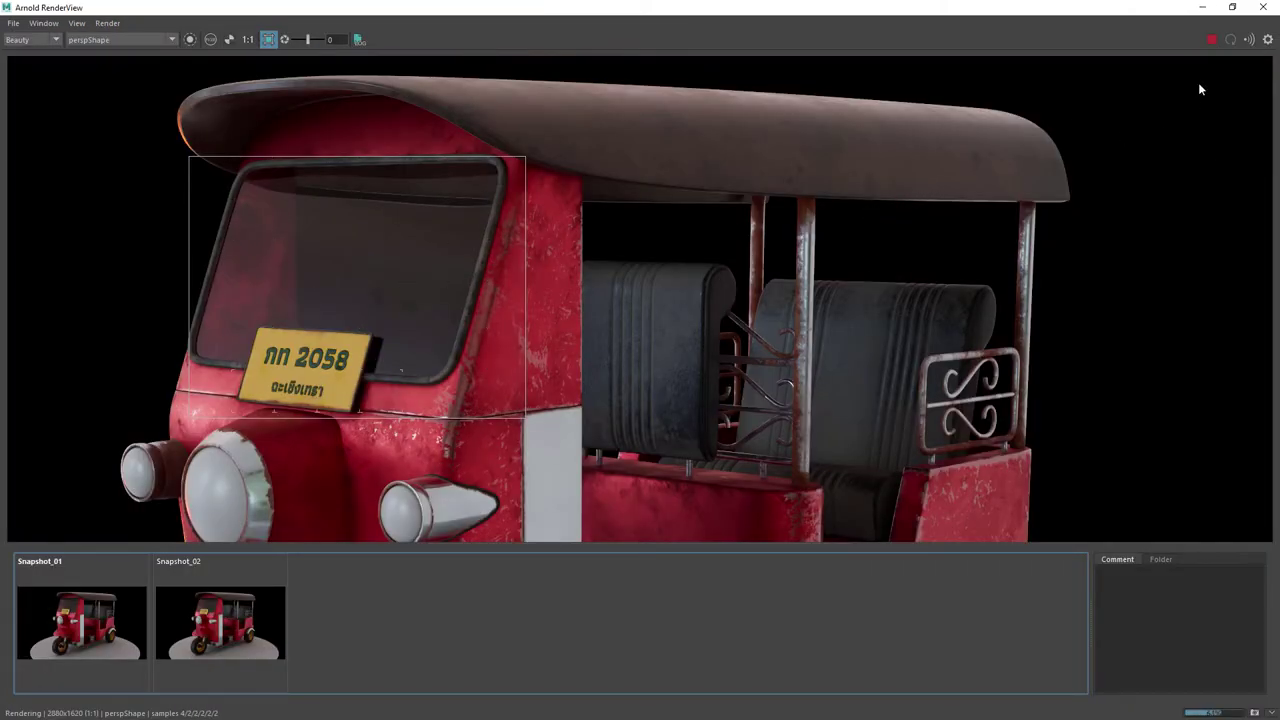
Stop the region render, store it as a snapshot and compare it with the previous snapshot.
click(1211, 40)
key(ctrl+i)
click(262, 618)
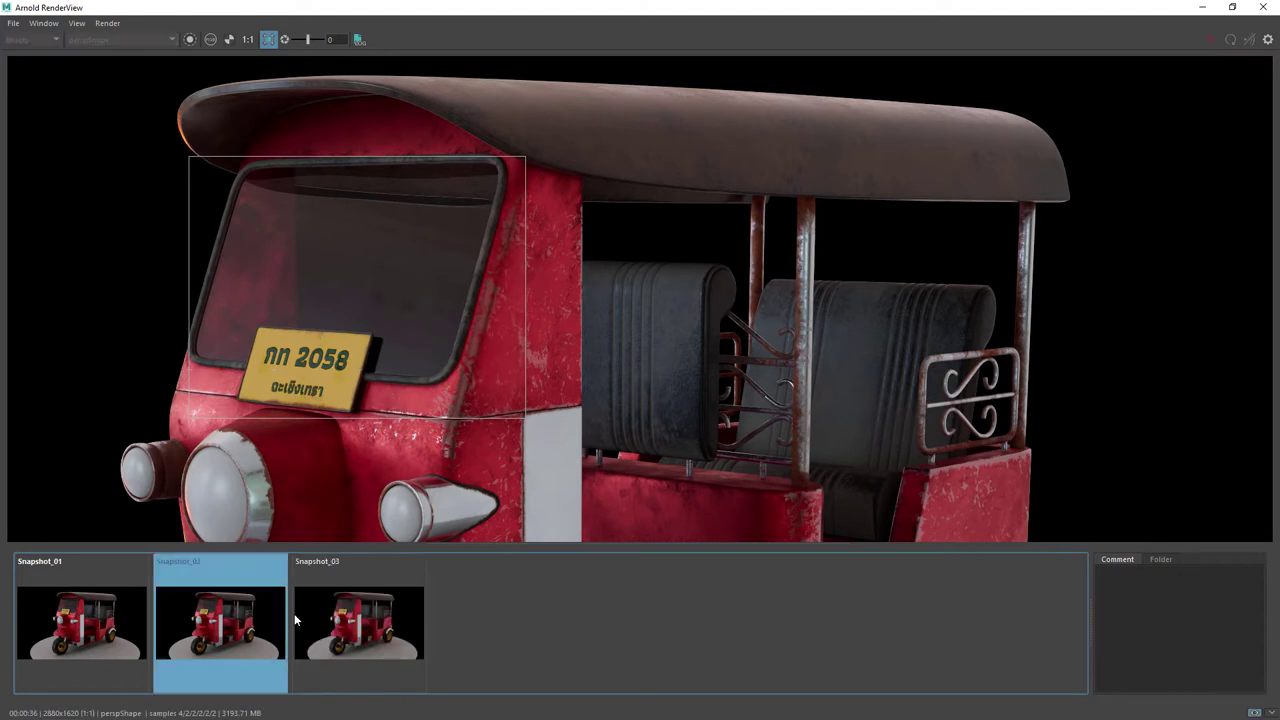
click(354, 612)
click(266, 613)
click(383, 614)
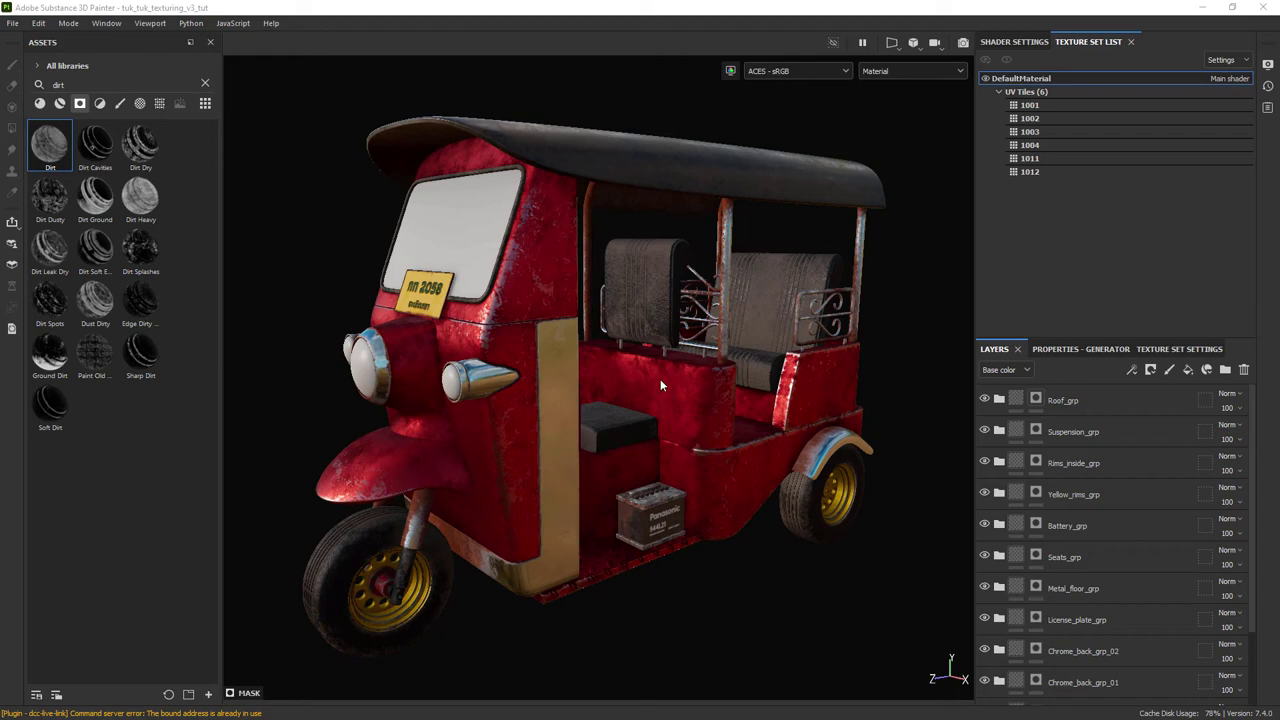
Switch to Substance 3D Painter and examine the textured tuk-tuk, including its windshield, from several angles and distances.
alt+right_drag(661, 385, 585, 337)
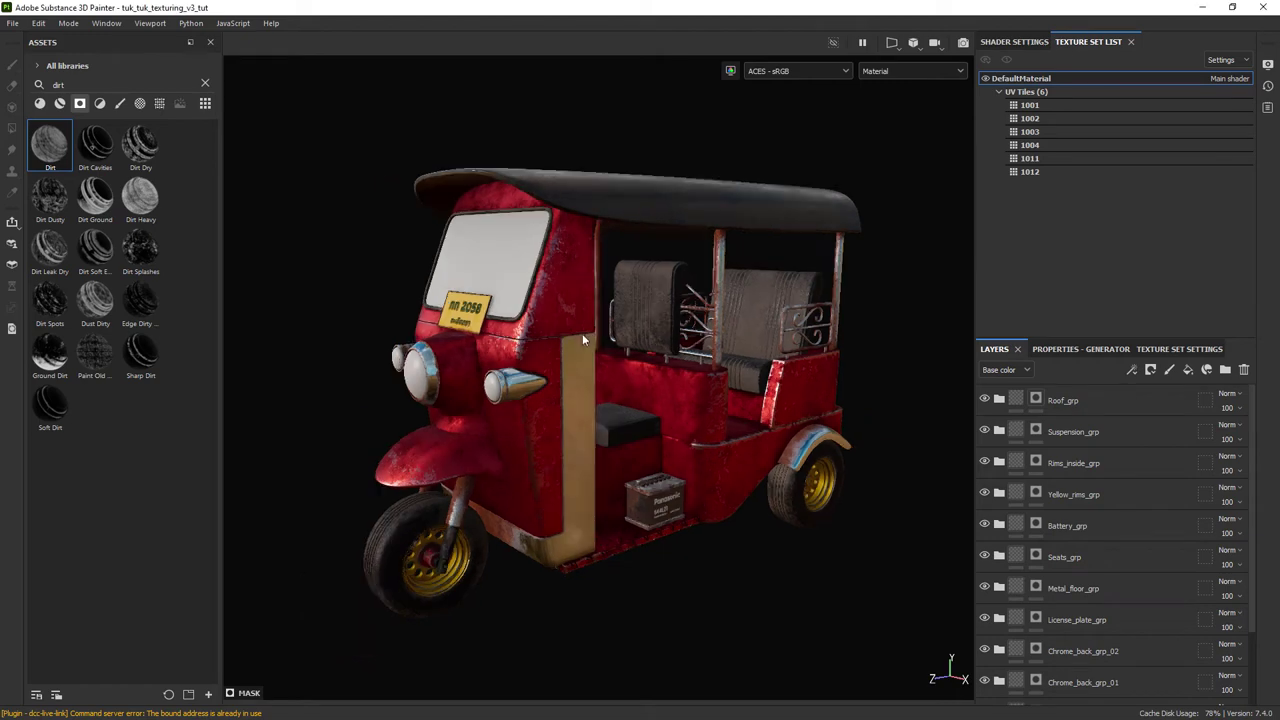
alt+middle_drag(585, 337, 540, 318)
alt+right_drag(540, 318, 596, 394)
alt+middle_drag(596, 394, 573, 332)
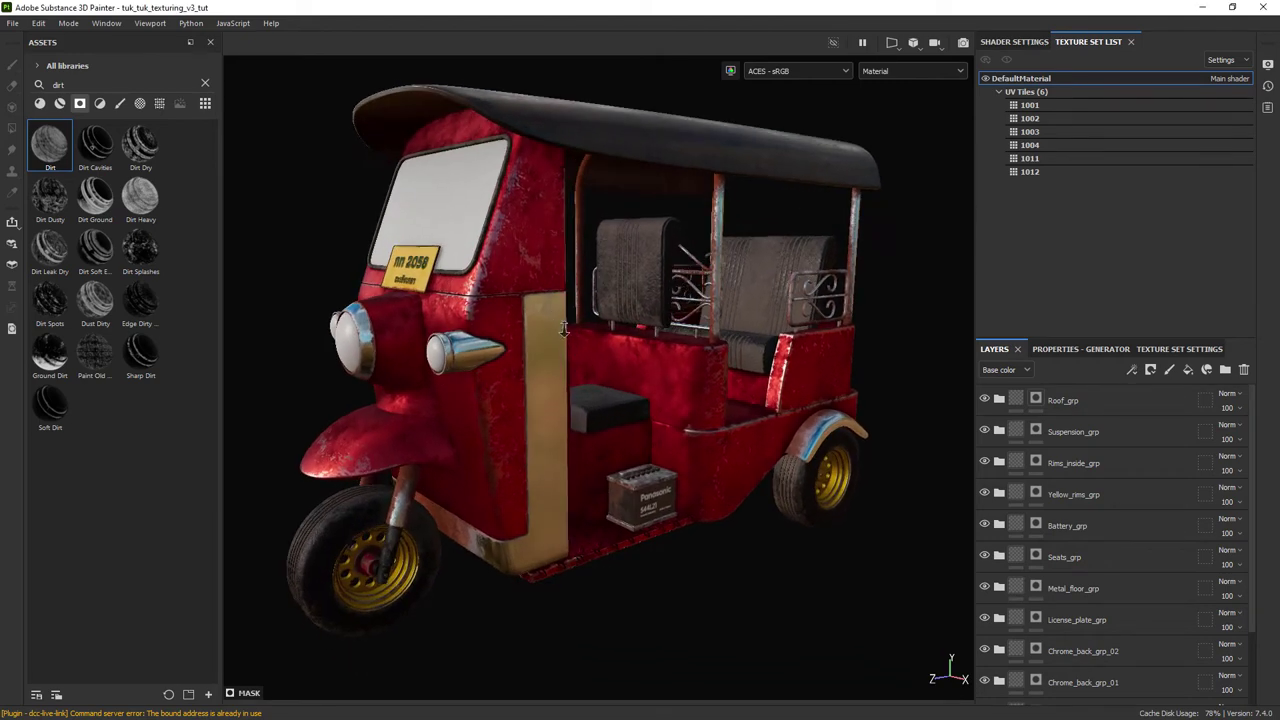
alt+right_drag(573, 332, 546, 312)
alt+drag(546, 312, 586, 315)
alt+right_drag(554, 267, 598, 297)
alt+middle_drag(598, 297, 600, 313)
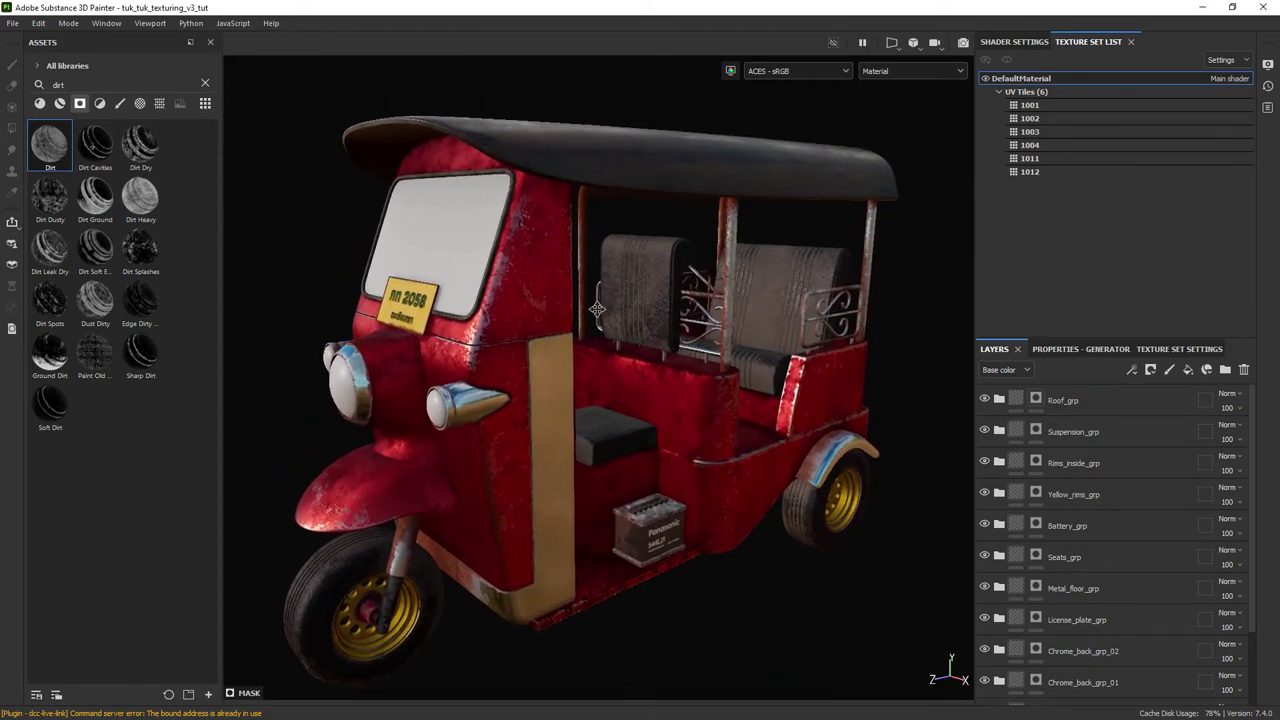
alt+drag(600, 313, 594, 297)
alt+right_drag(706, 337, 638, 318)
alt+middle_drag(638, 315, 630, 305)
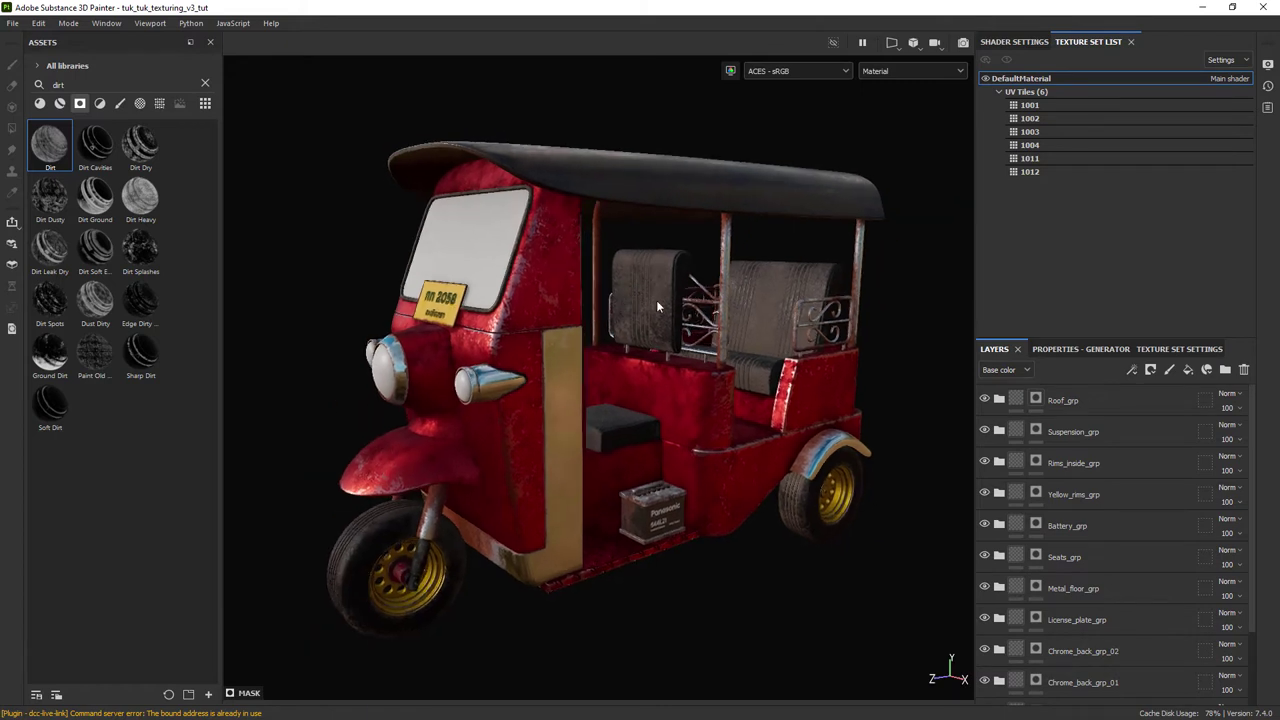
Change the main shader to pbr-metal-rough-with-alpha-blending.
click(1000, 42)
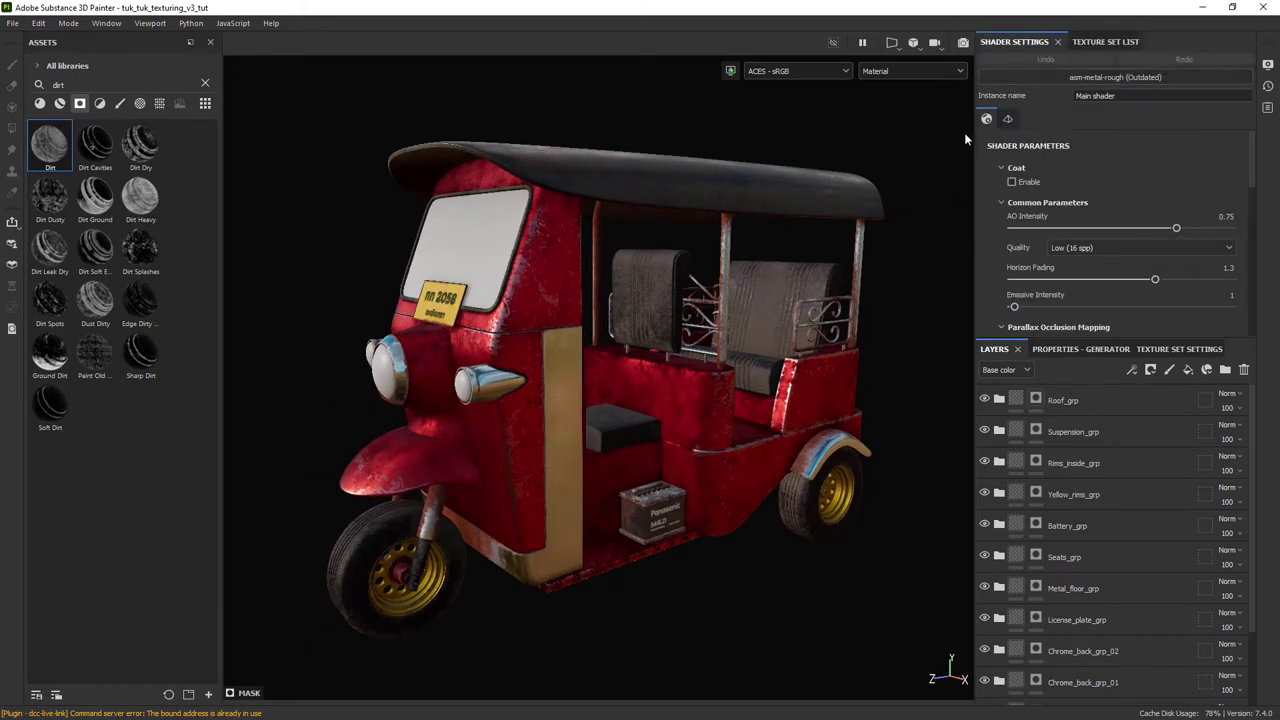
click(1121, 77)
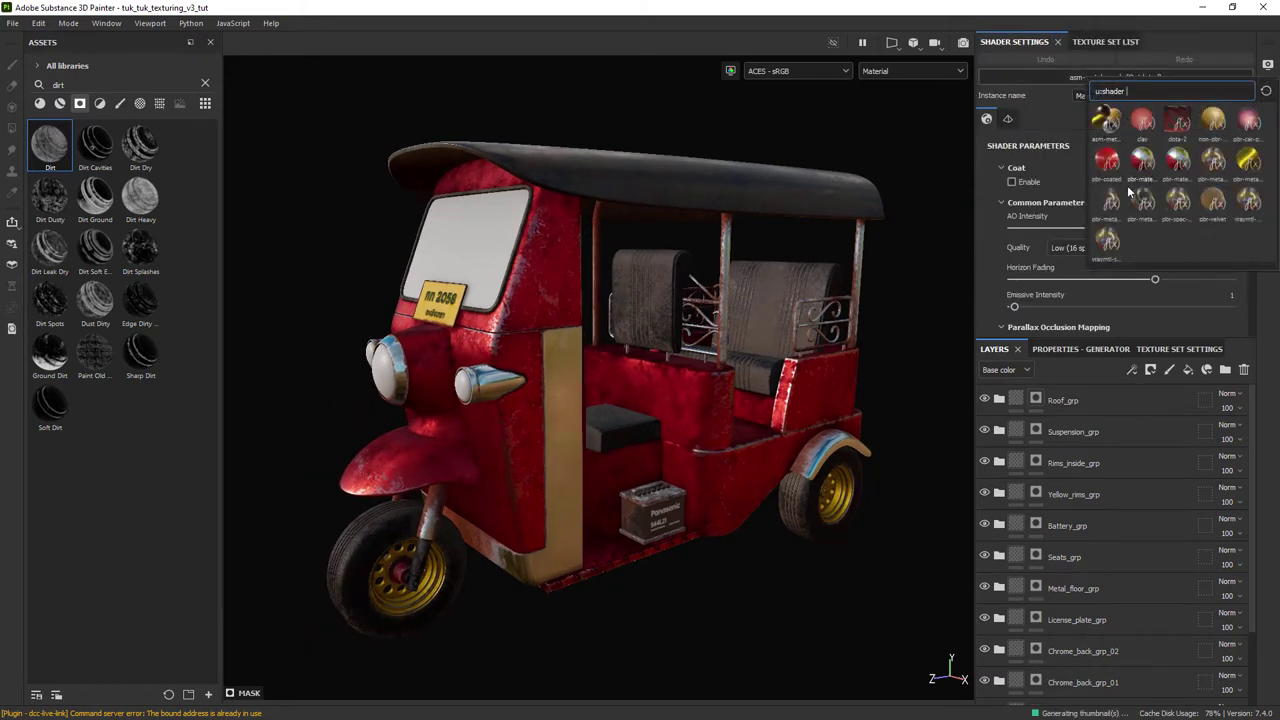
mouse_move(1141, 205)
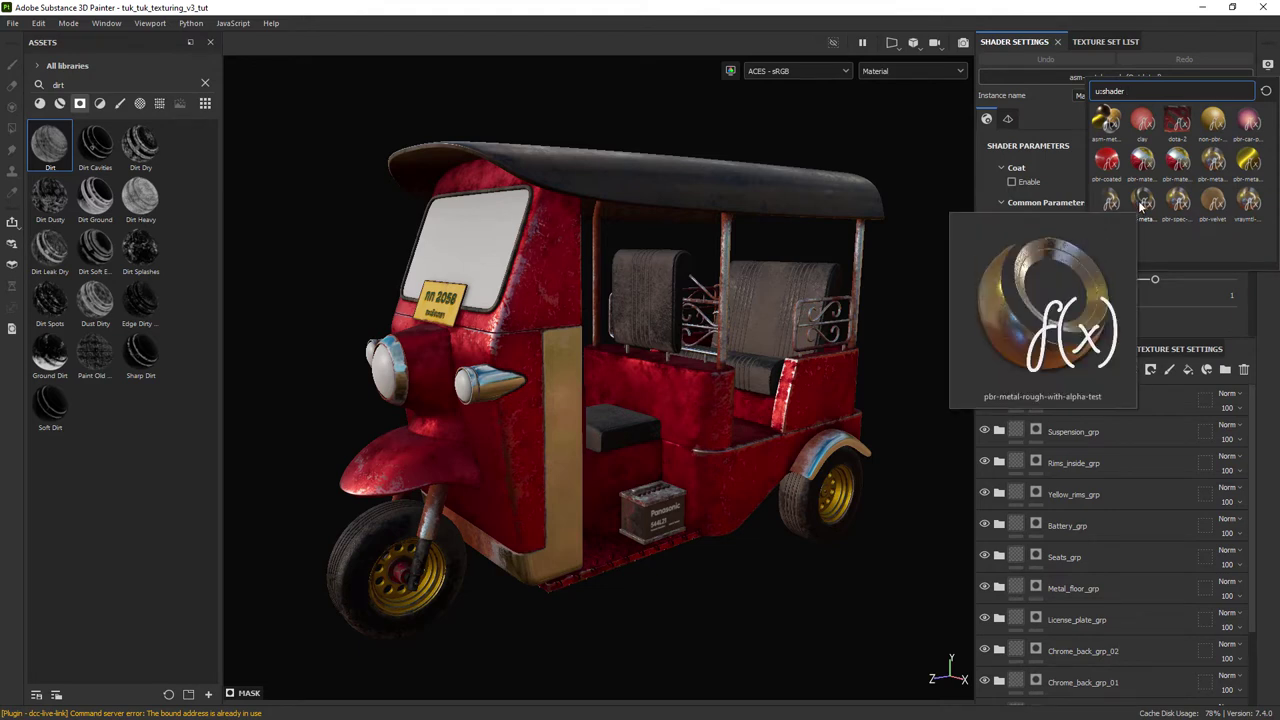
mouse_move(1181, 210)
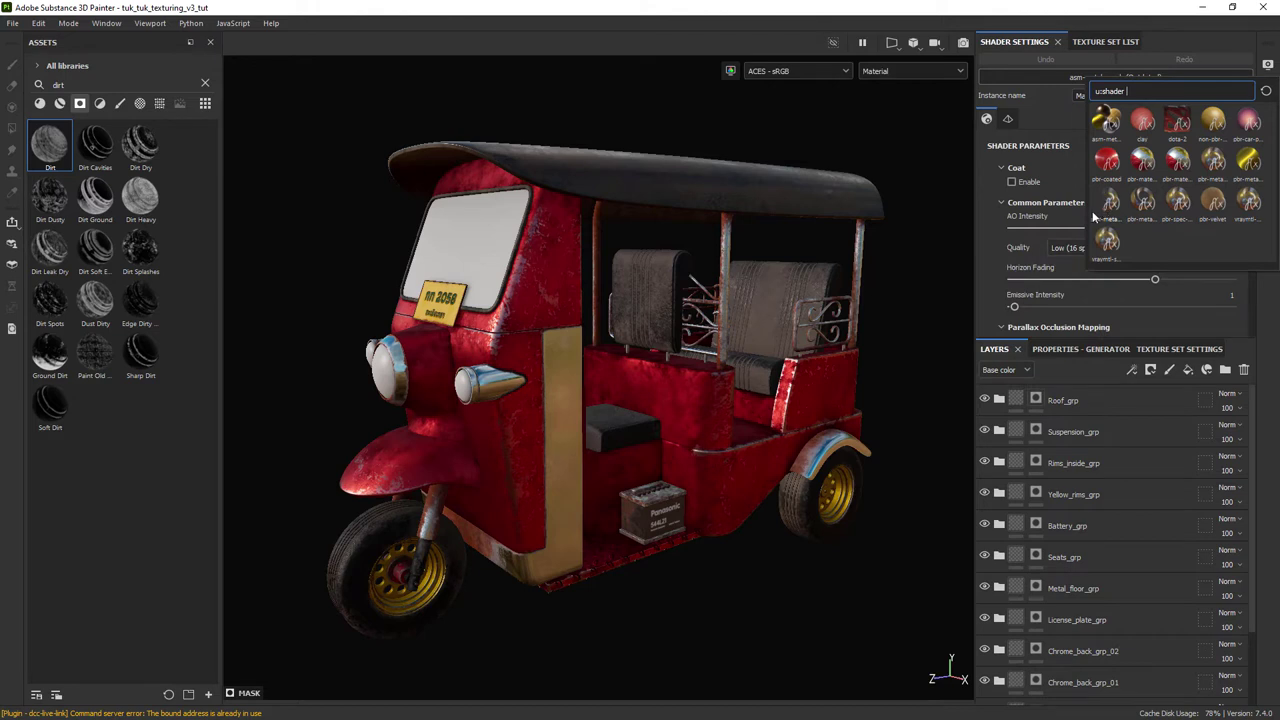
click(1093, 215)
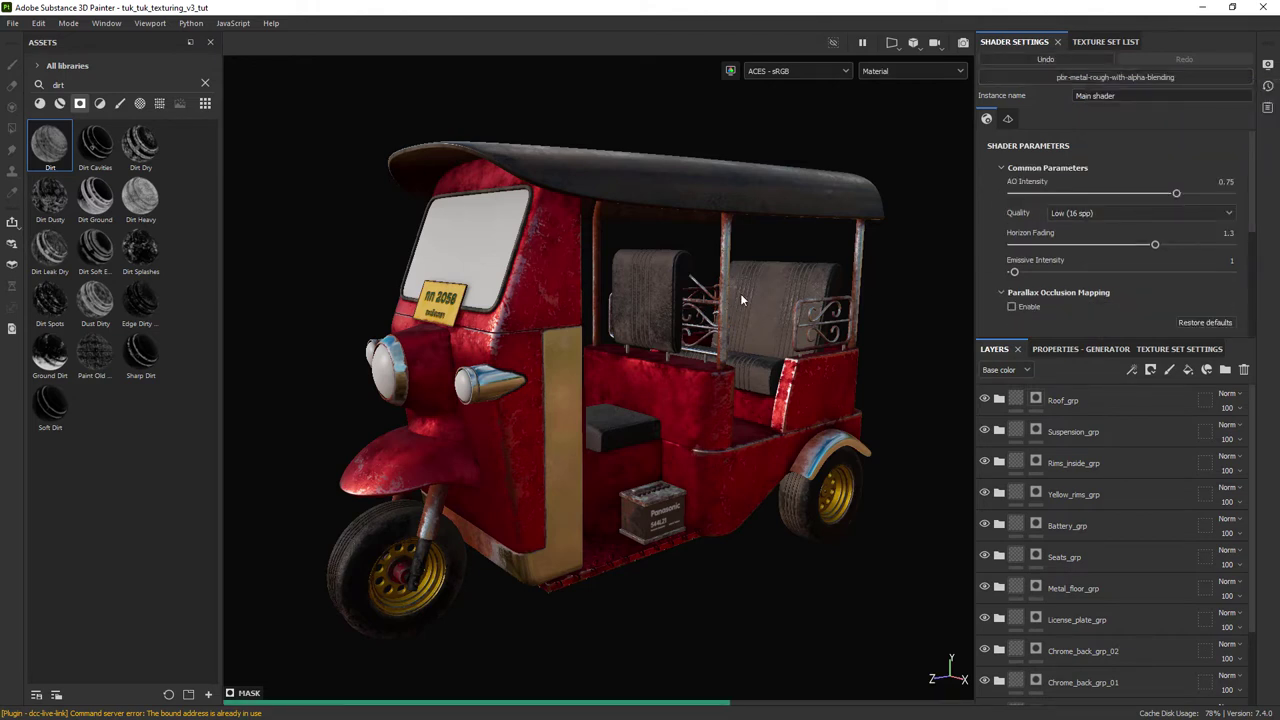
Add an Opacity channel to the texture set's channels.
scroll(740, 296, up, 2)
click(904, 73)
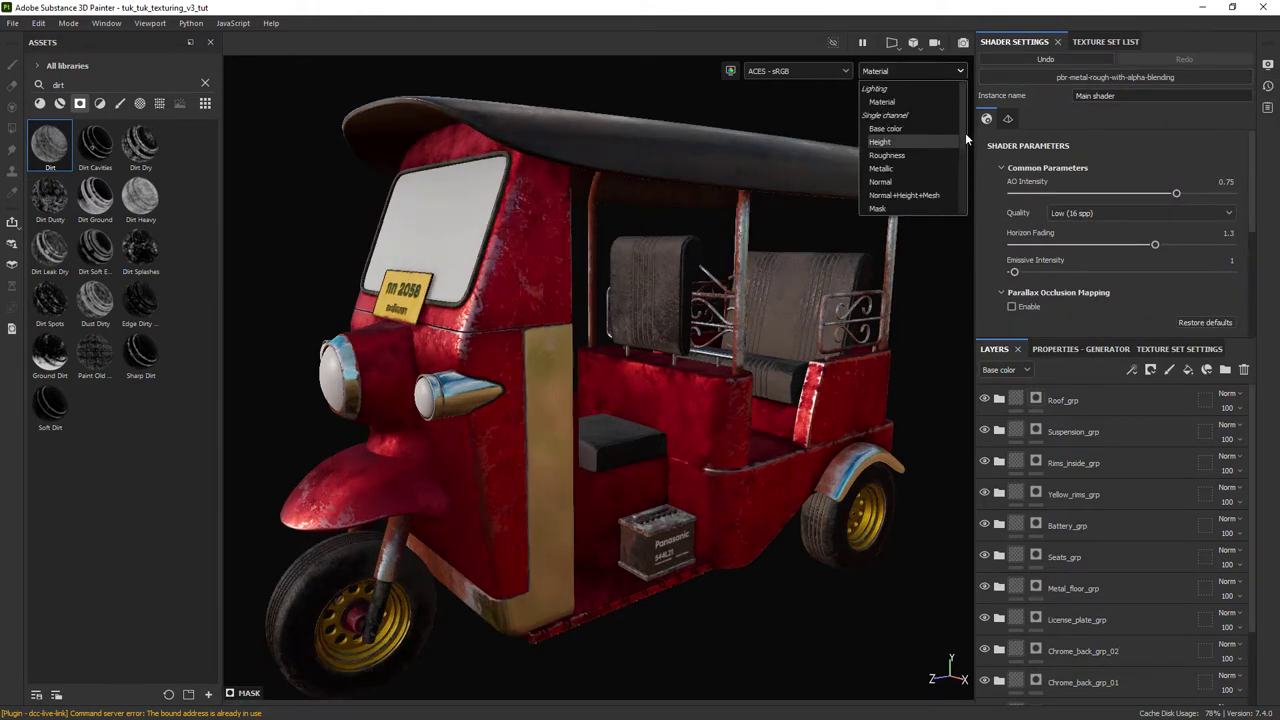
click(1000, 190)
click(1093, 349)
click(1160, 349)
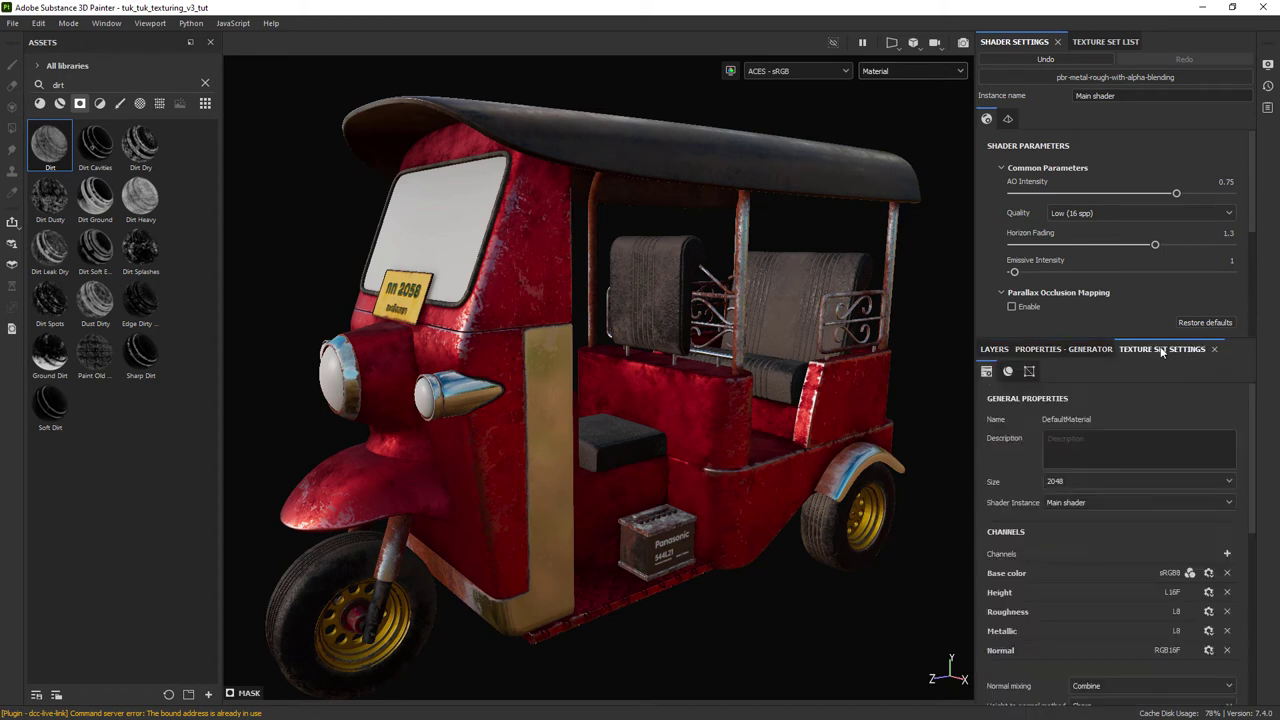
scroll(1200, 460, down, 1)
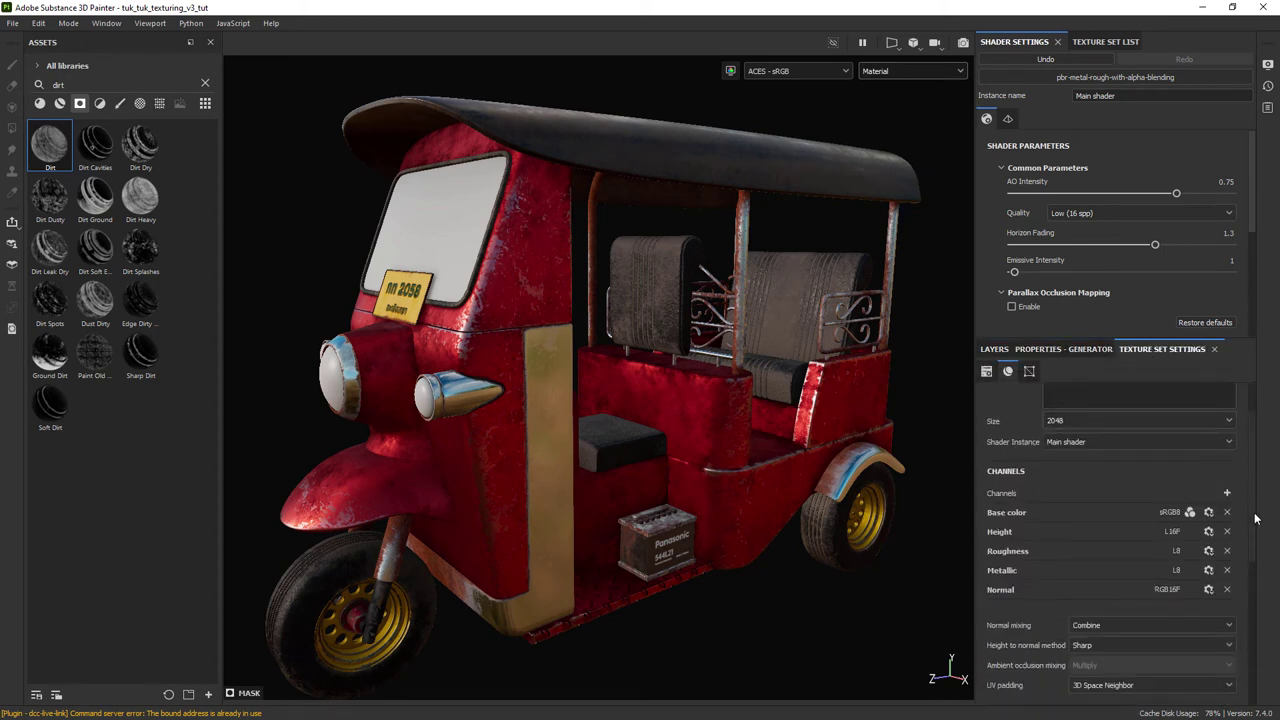
click(1227, 495)
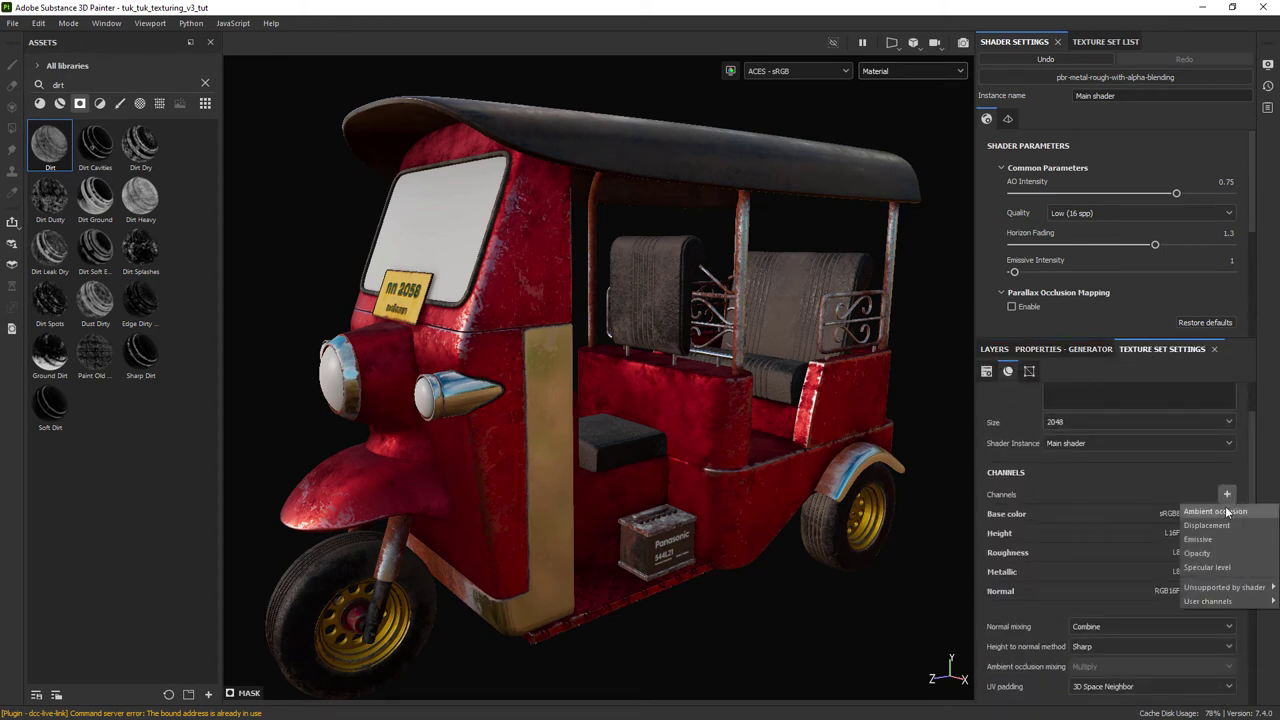
click(1216, 553)
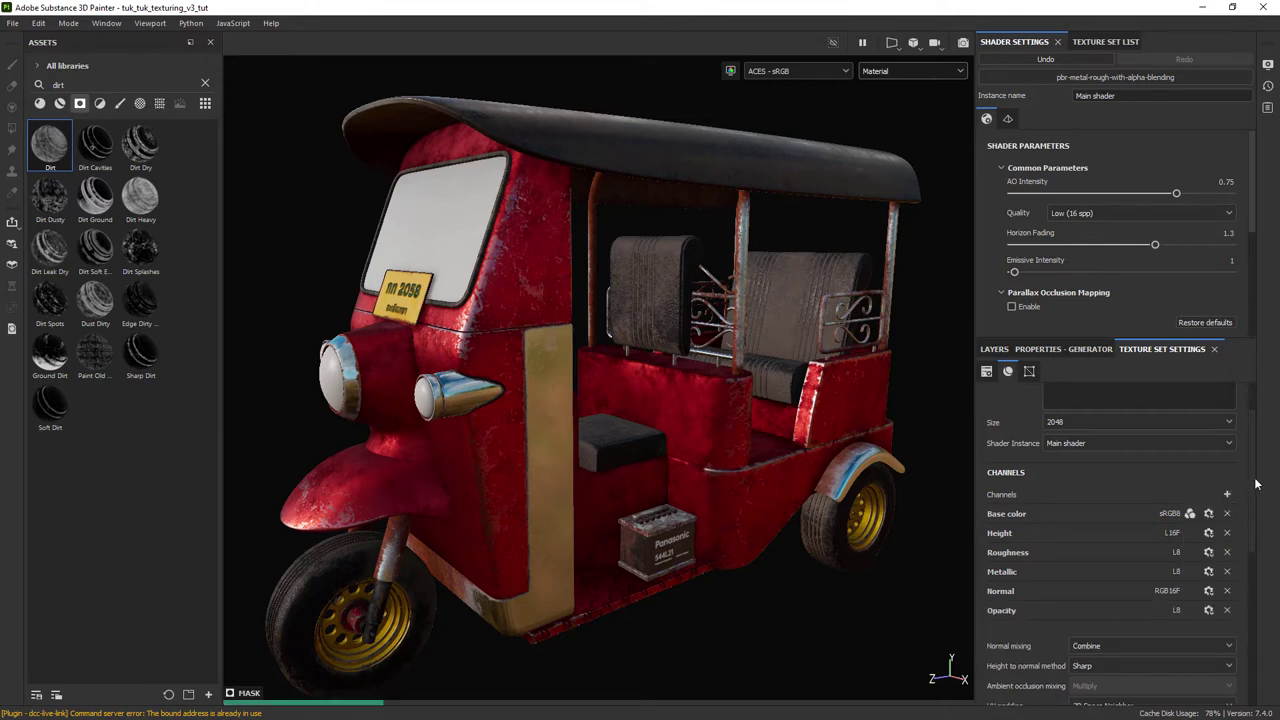
scroll(802, 445, down, 2)
Preview the opacity channel on the model and return to the Material display.
click(908, 71)
click(898, 197)
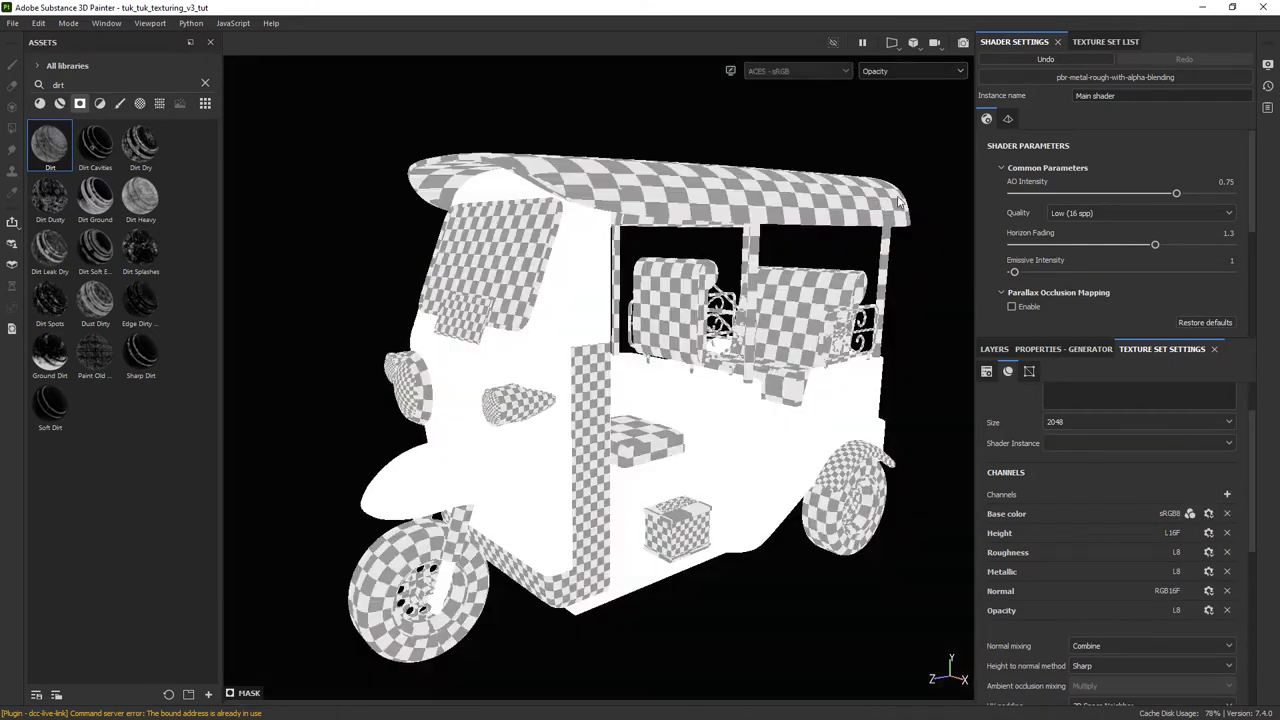
click(908, 71)
click(906, 103)
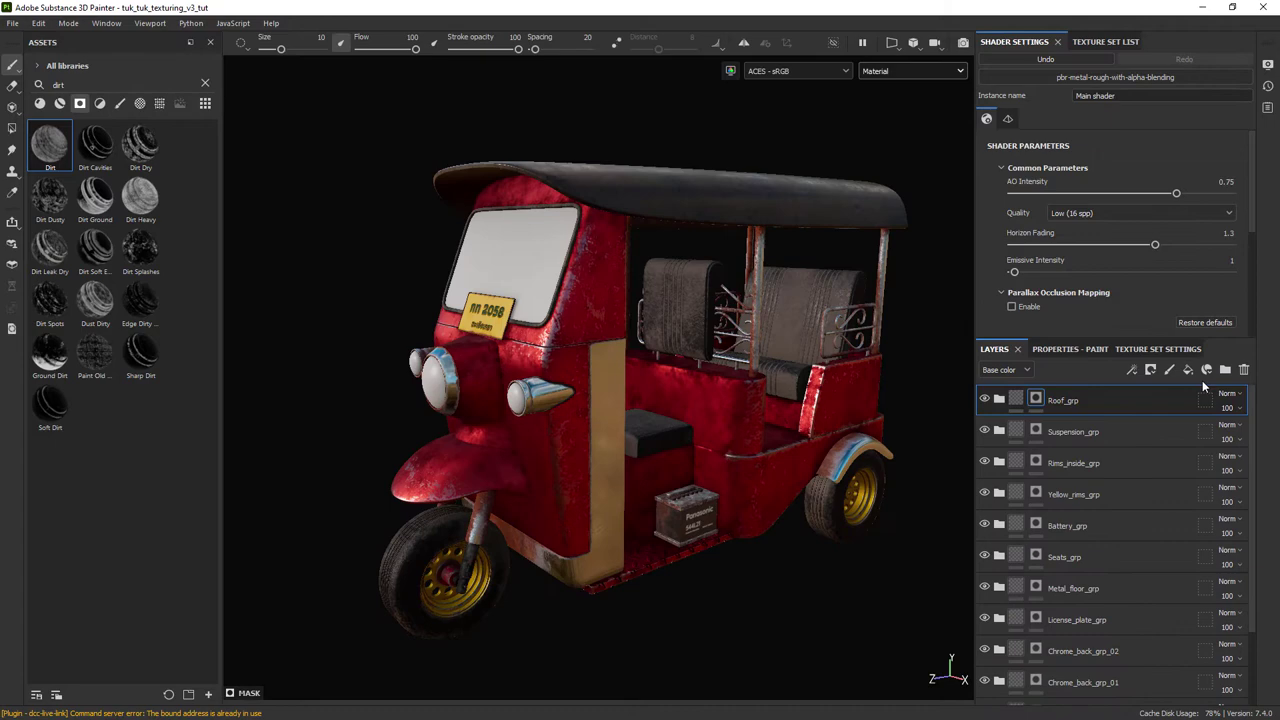
Add a fill layer above the roof group with only opacity enabled at 1, and check it in the opacity display.
click(1202, 380)
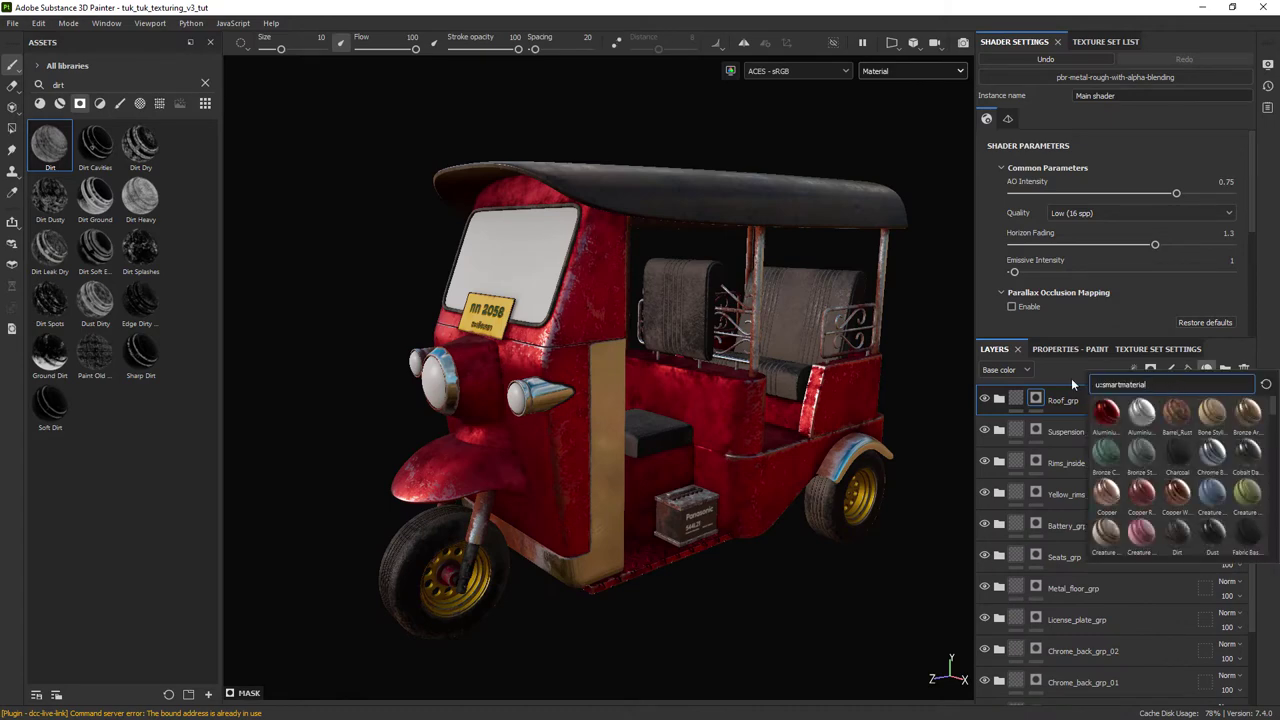
click(1066, 349)
alt+click(1216, 418)
click(908, 71)
click(903, 197)
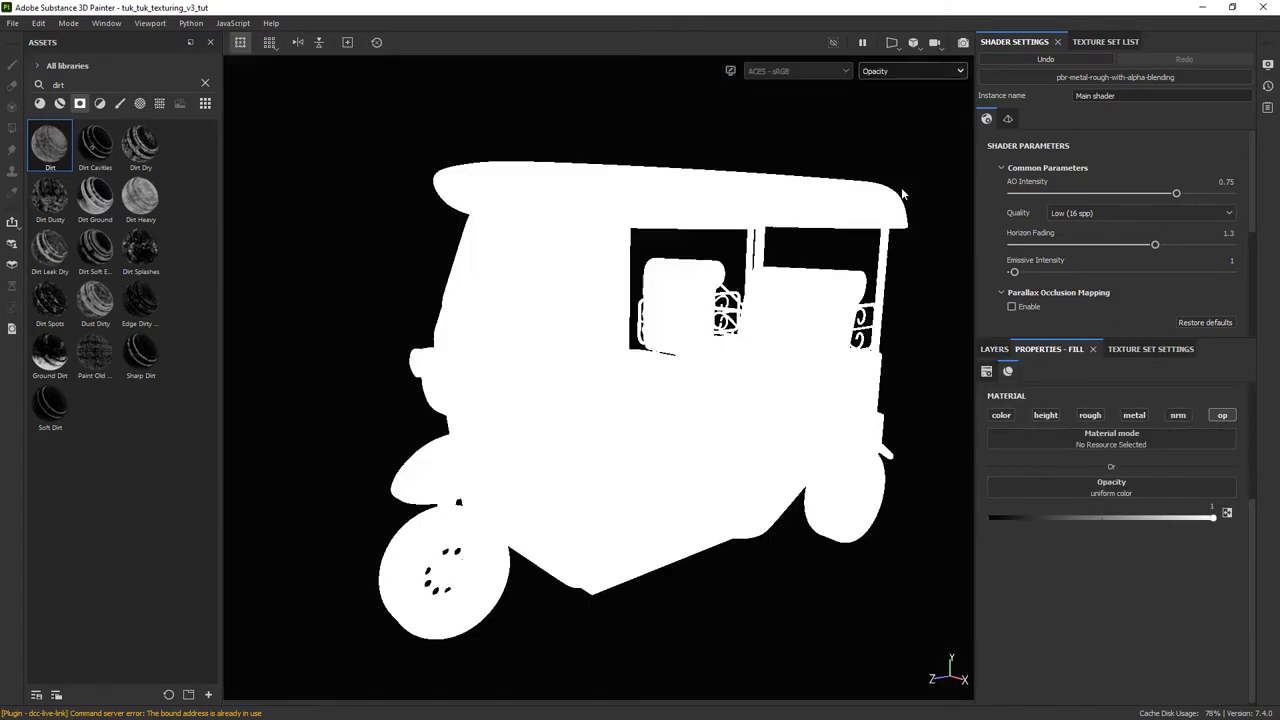
click(908, 71)
click(906, 103)
Rename the new opacity-only fill layer as opacity_fill.
click(994, 349)
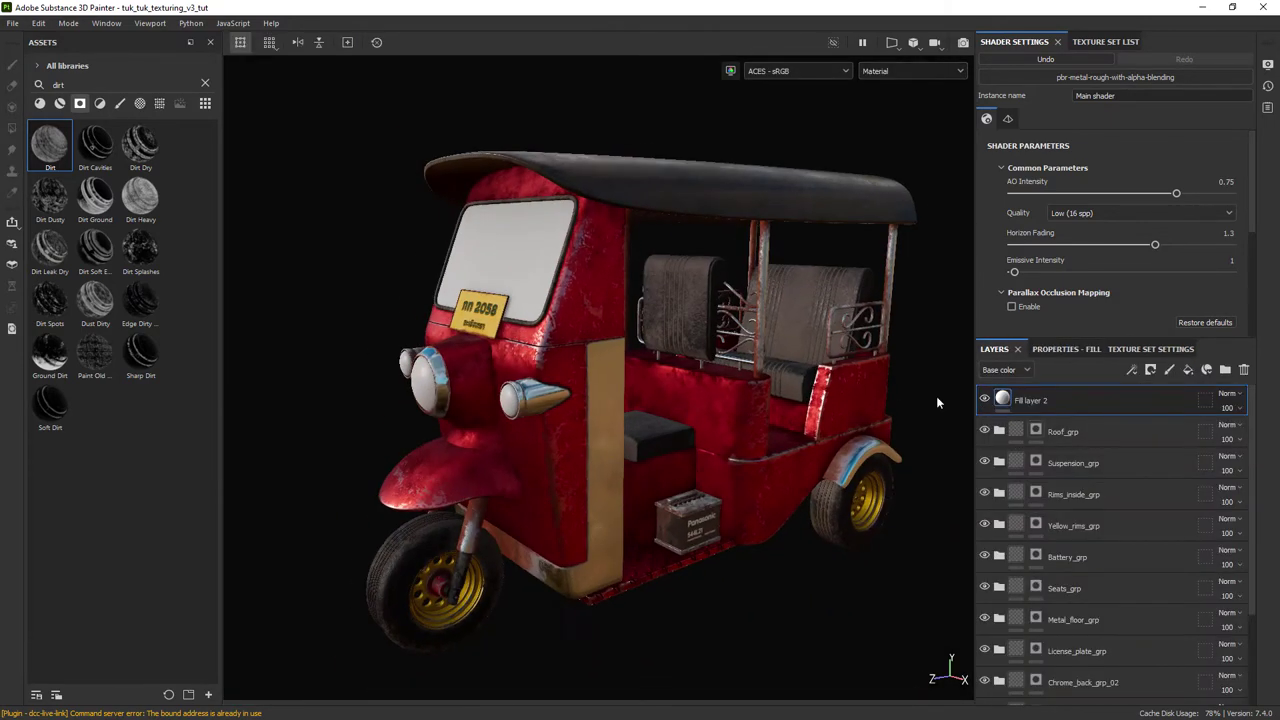
double_click(1031, 400)
text(opacity_fill)
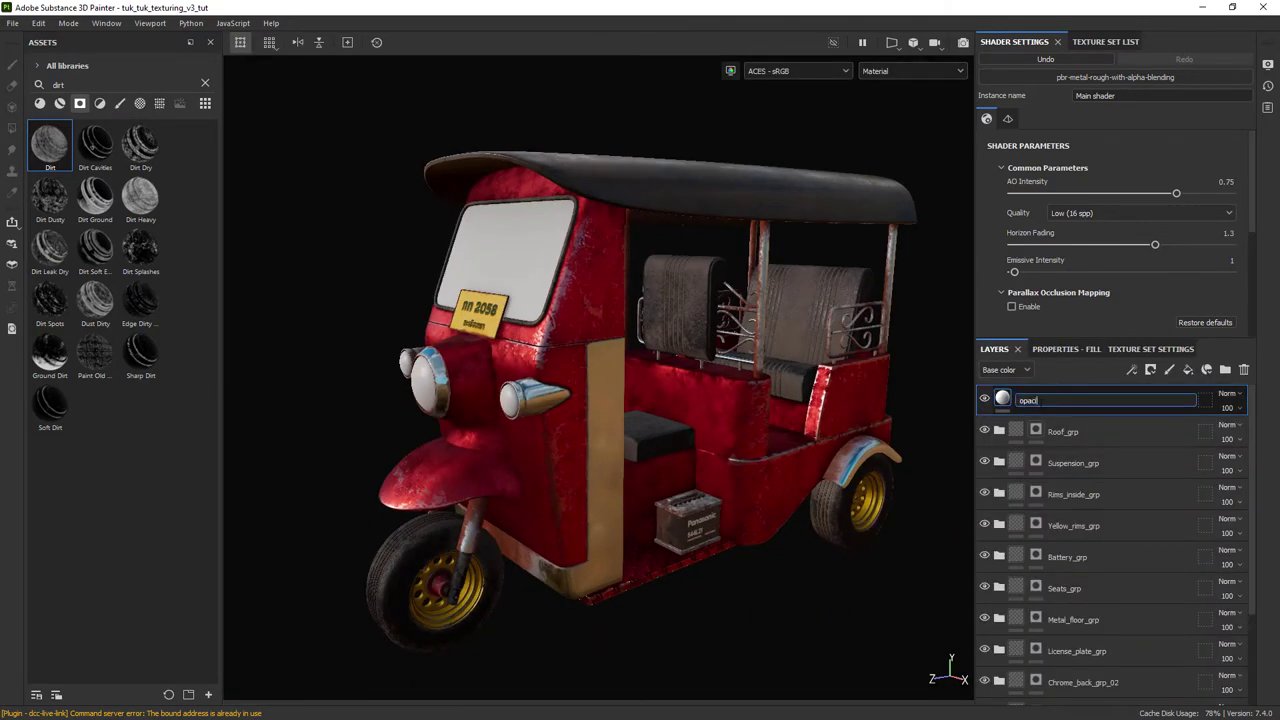
key(Return)
Put the opacity fill layer in a new folder named Opacity_adj_grp.
click(1225, 370)
drag(1040, 430, 1013, 406)
double_click(1045, 405)
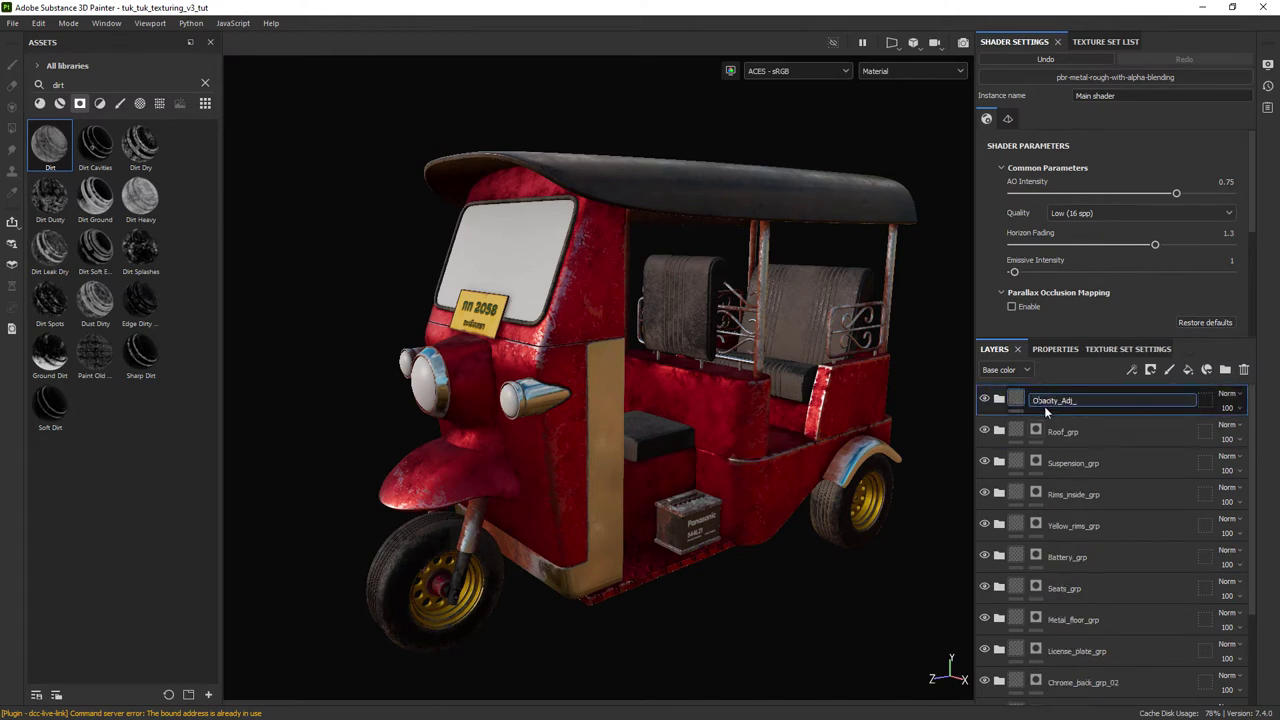
text(Opacity_adj_grp)
key(Return)
Create a new folder at the top of the layer stack and name it Glass_grp.
key(ctrl+g)
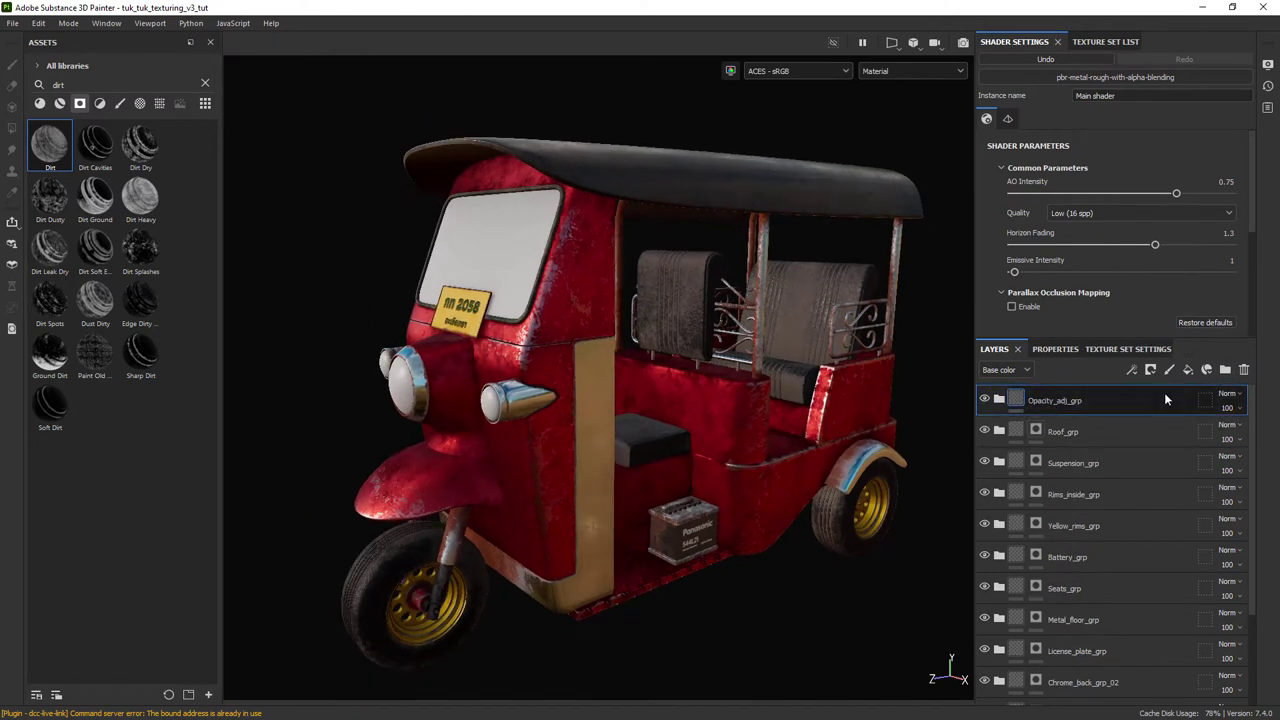
double_click(1044, 400)
text(Glass_grp)
key(Return)
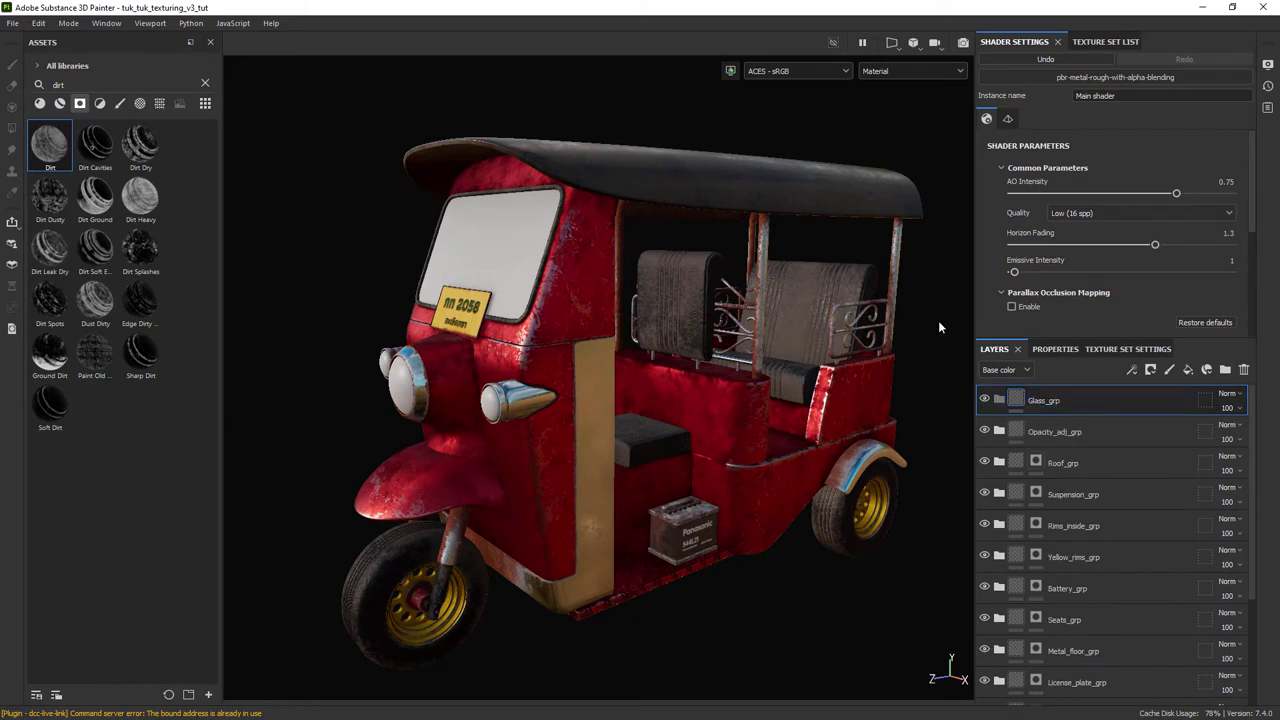
Add a fill layer inside Glass_grp and give the group a black mask.
click(1188, 370)
click(999, 400)
click(1080, 400)
click(1150, 370)
click(1165, 404)
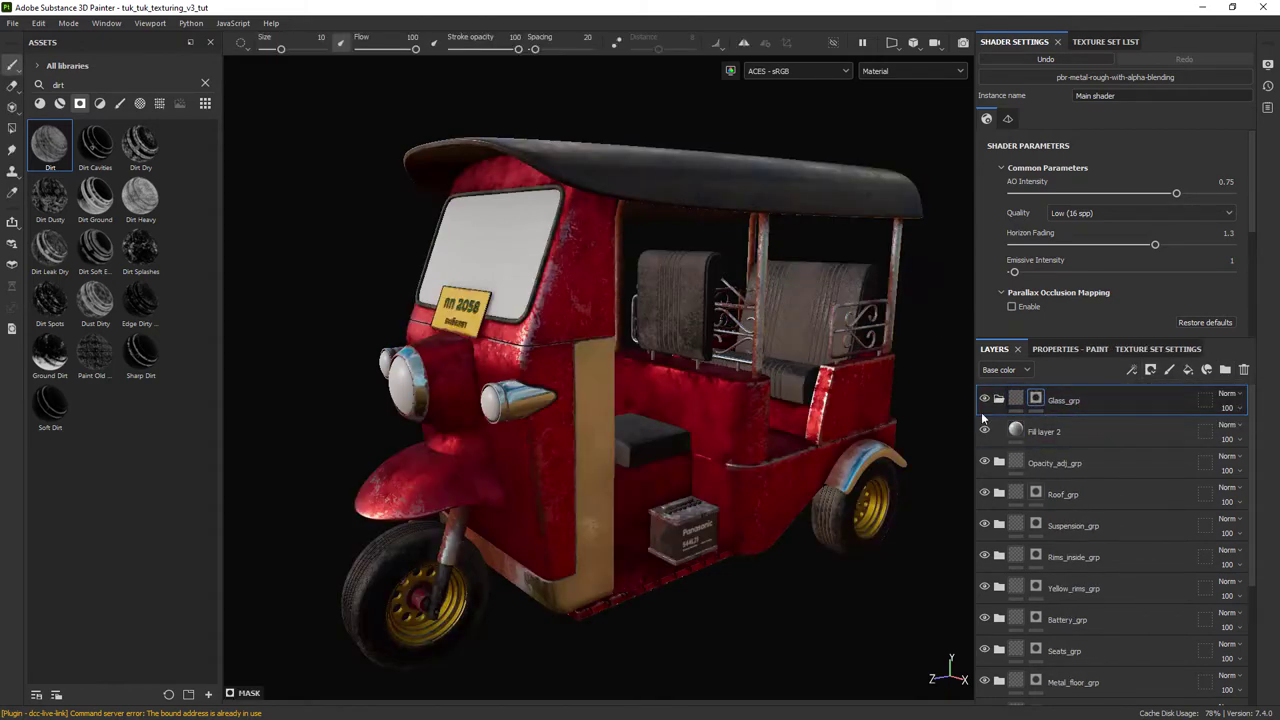
Set the base color of the glass group's fill layer to bright green.
click(1019, 432)
click(1070, 349)
click(1170, 522)
click(1082, 446)
click(1106, 463)
click(1113, 327)
click(994, 349)
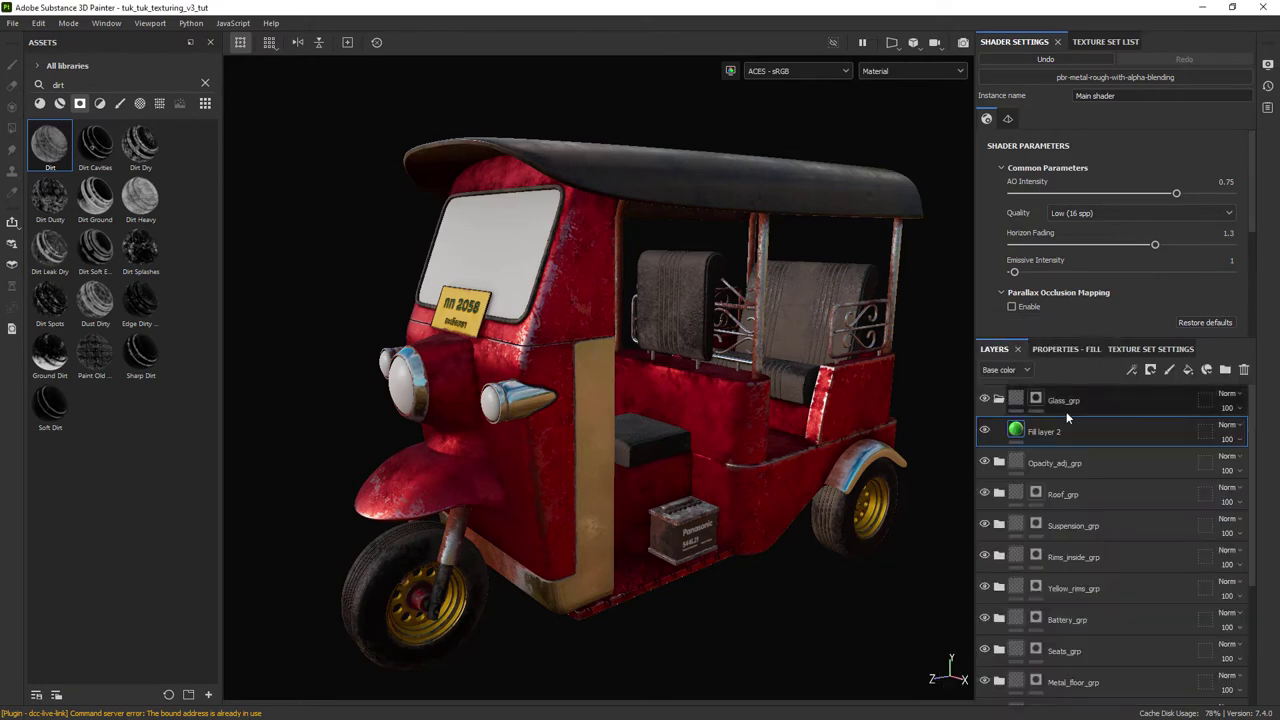
Reveal Glass_grp only on the windshield by polygon-filling the glass in the group's mask.
click(1064, 408)
click(12, 128)
click(503, 244)
click(13, 66)
mouse_move(800, 365)
alt+mouse_down()
mouse_move(554, 320)
mouse_move(698, 335)
mouse_move(640, 303)
alt+mouse_up()
alt+middle_drag(640, 303, 510, 305)
Rename the green fill layer as base_glass and open its fill properties.
click(1077, 432)
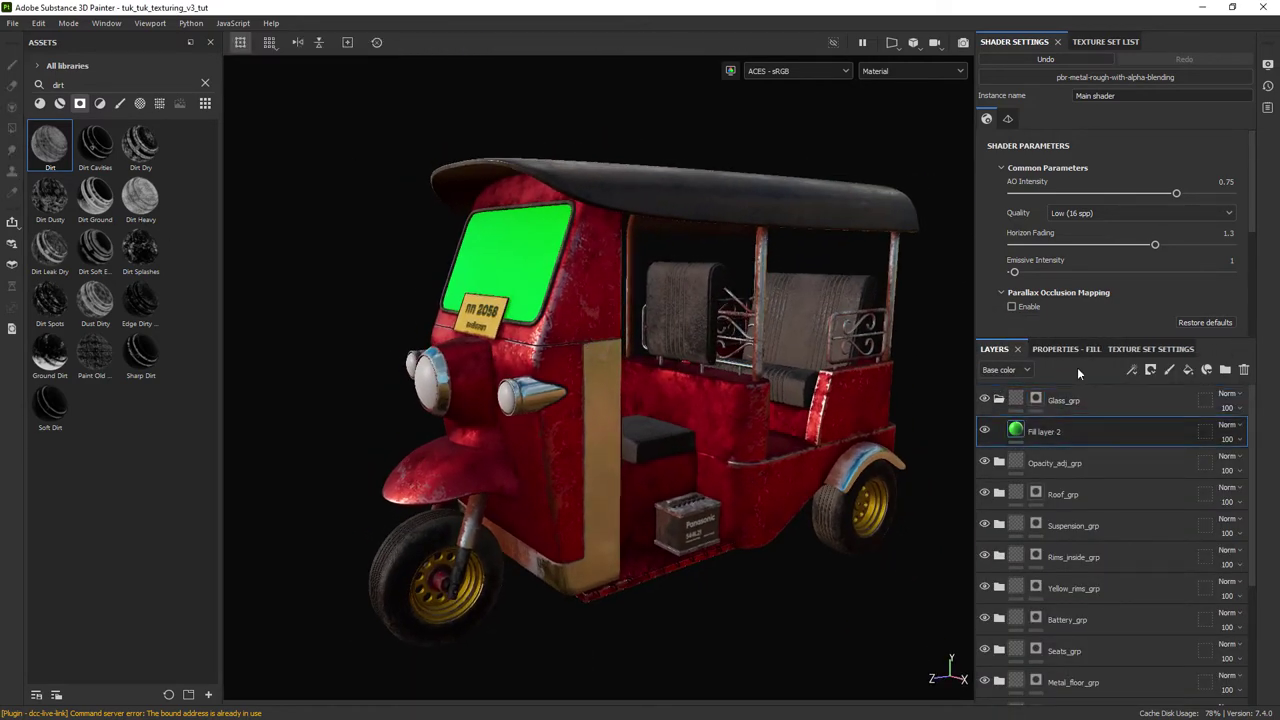
click(1066, 350)
click(994, 350)
double_click(1050, 431)
text(base_glass)
key(Return)
click(1062, 350)
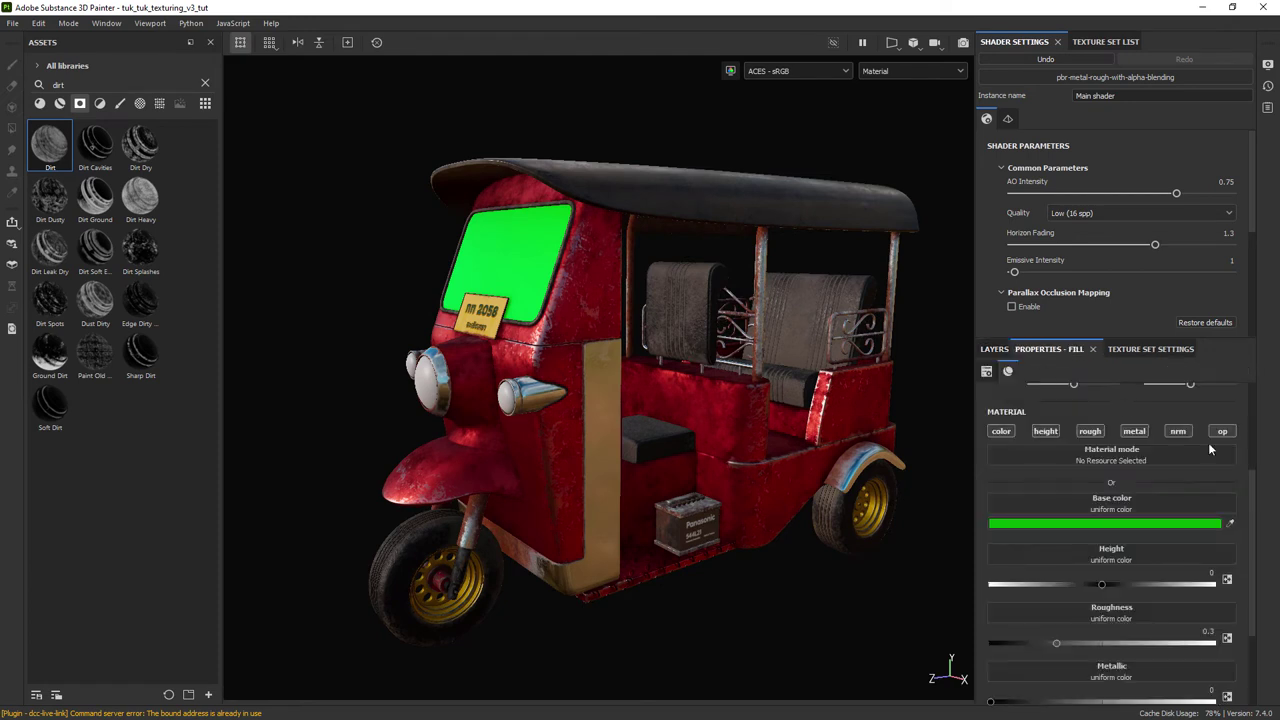
Change the base color of base_glass from bright green back to light grey.
drag(1252, 487, 1252, 486)
scroll(1250, 496, down, 1)
click(1178, 478)
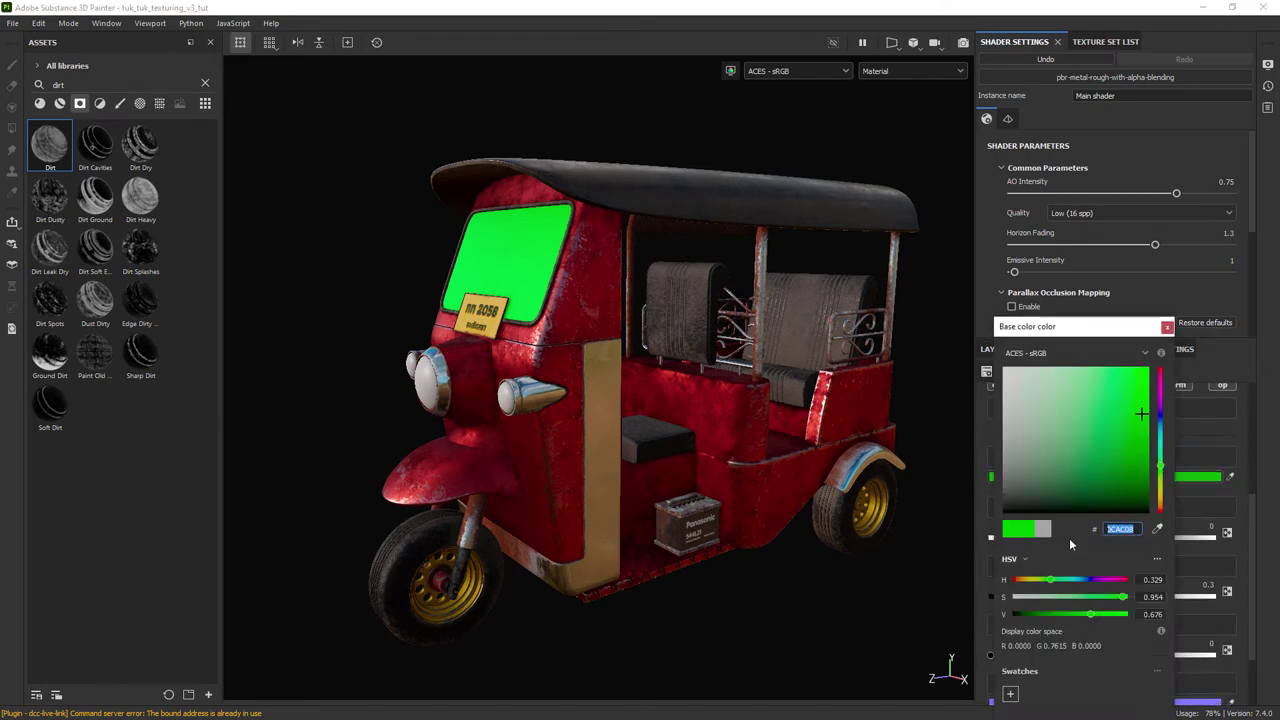
click(1043, 529)
click(1168, 326)
Set the roughness of base_glass to 0.085 for a glossy windshield.
drag(1253, 508, 1253, 538)
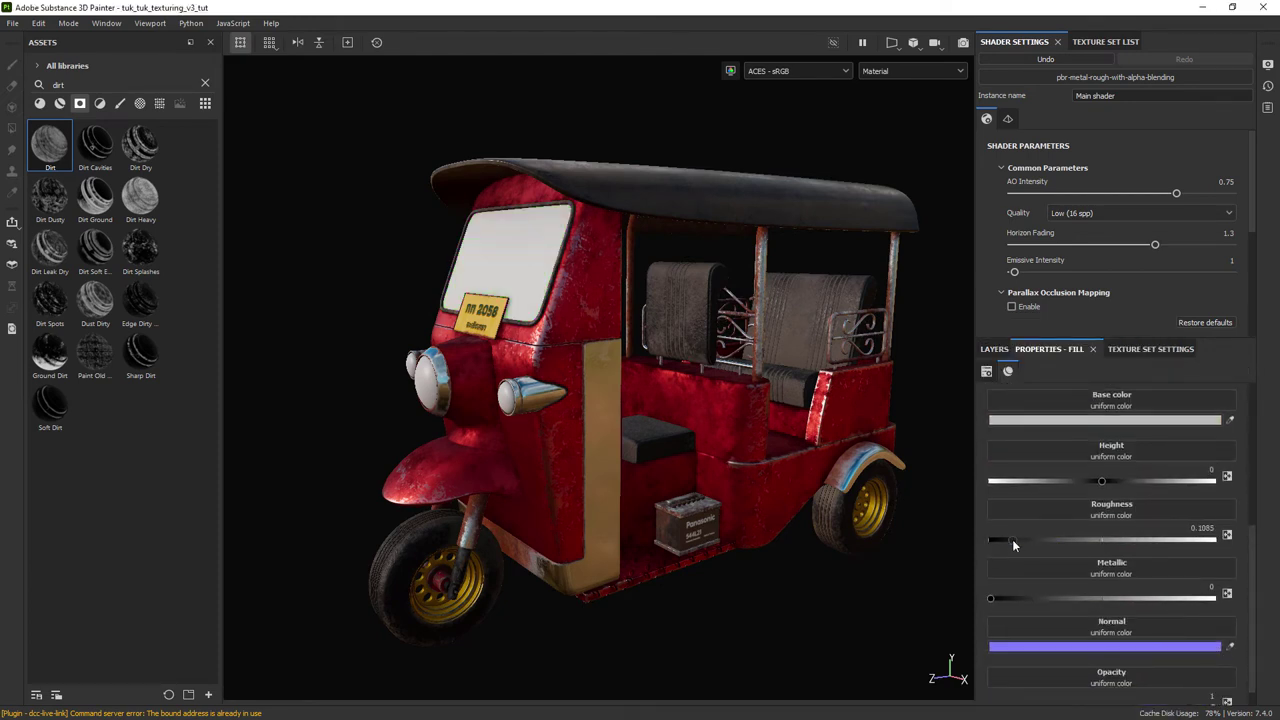
drag(1013, 541, 1007, 541)
alt+drag(625, 420, 710, 417)
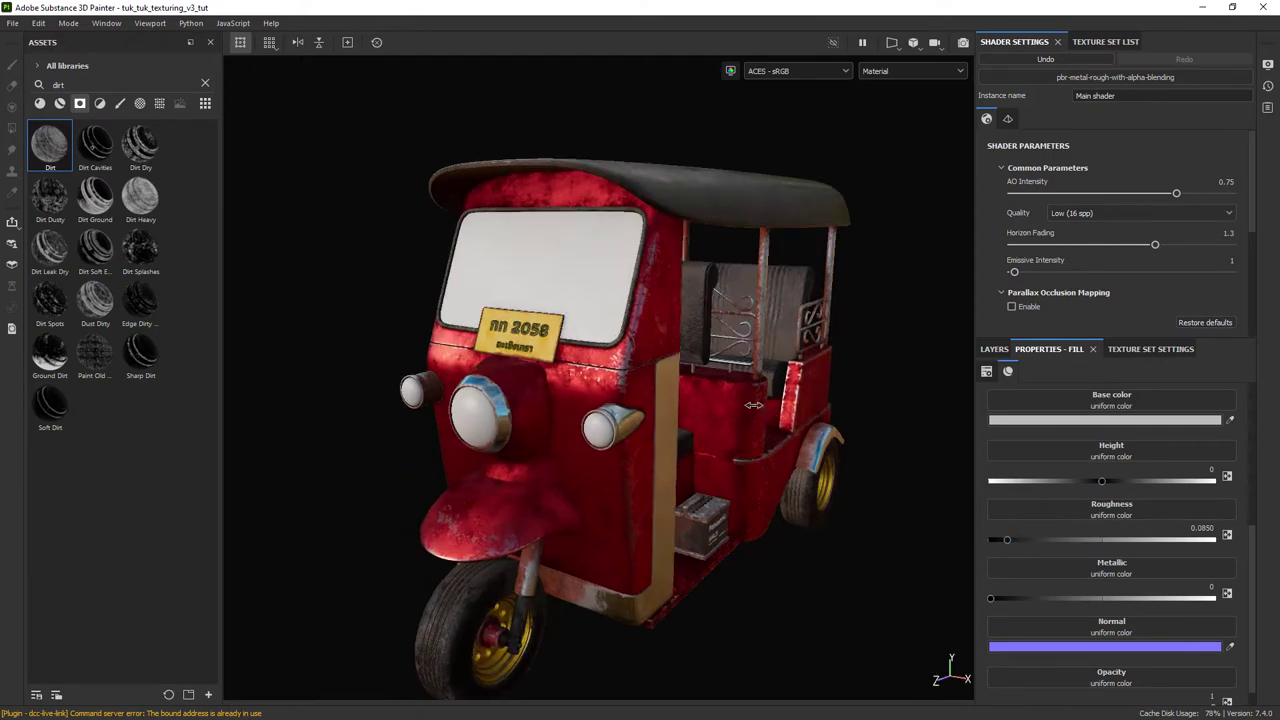
shift+right_drag(710, 417, 697, 417)
mouse_move(696, 417)
alt+mouse_down()
mouse_move(737, 454)
mouse_move(708, 438)
alt+mouse_up()
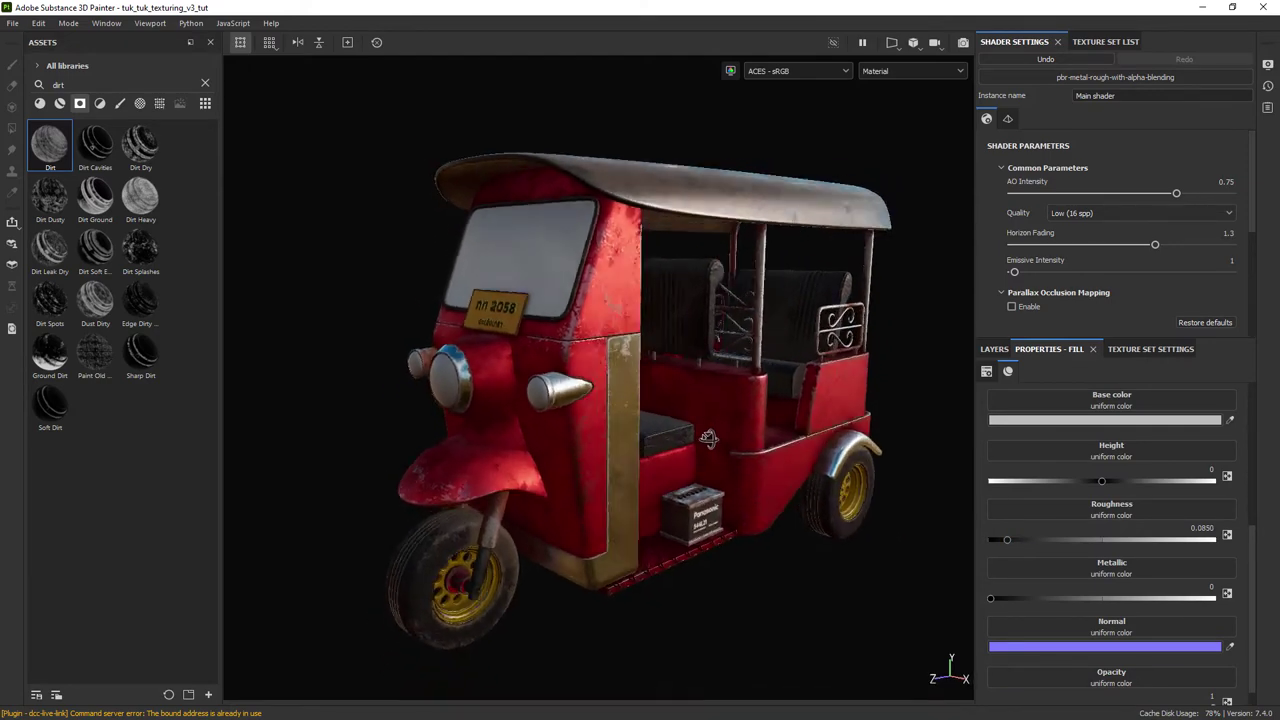
Set the opacity of base_glass to about 0.065 so the windshield is nearly transparent.
scroll(1238, 590, down, 1)
drag(1213, 687, 1003, 691)
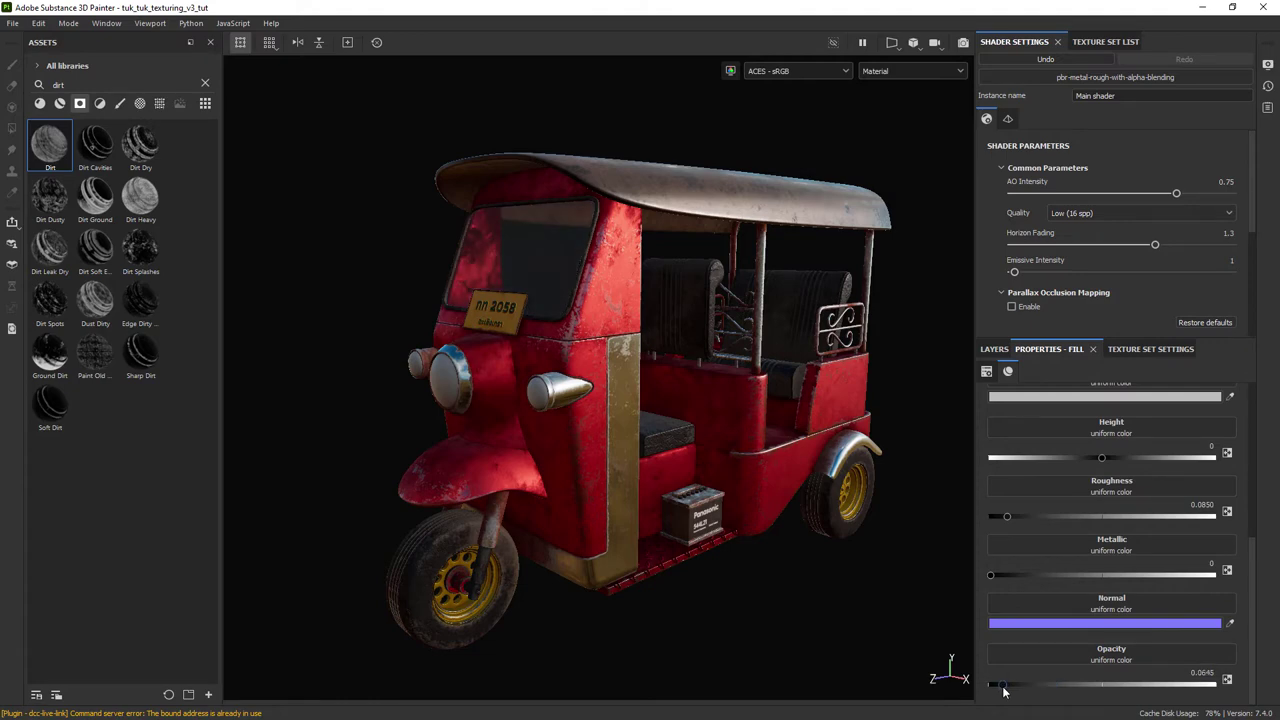
shift+right_drag(800, 510, 745, 475)
mouse_move(745, 475)
alt+mouse_down()
mouse_move(755, 455)
mouse_move(770, 475)
alt+mouse_up()
shift+right_drag(770, 475, 800, 465)
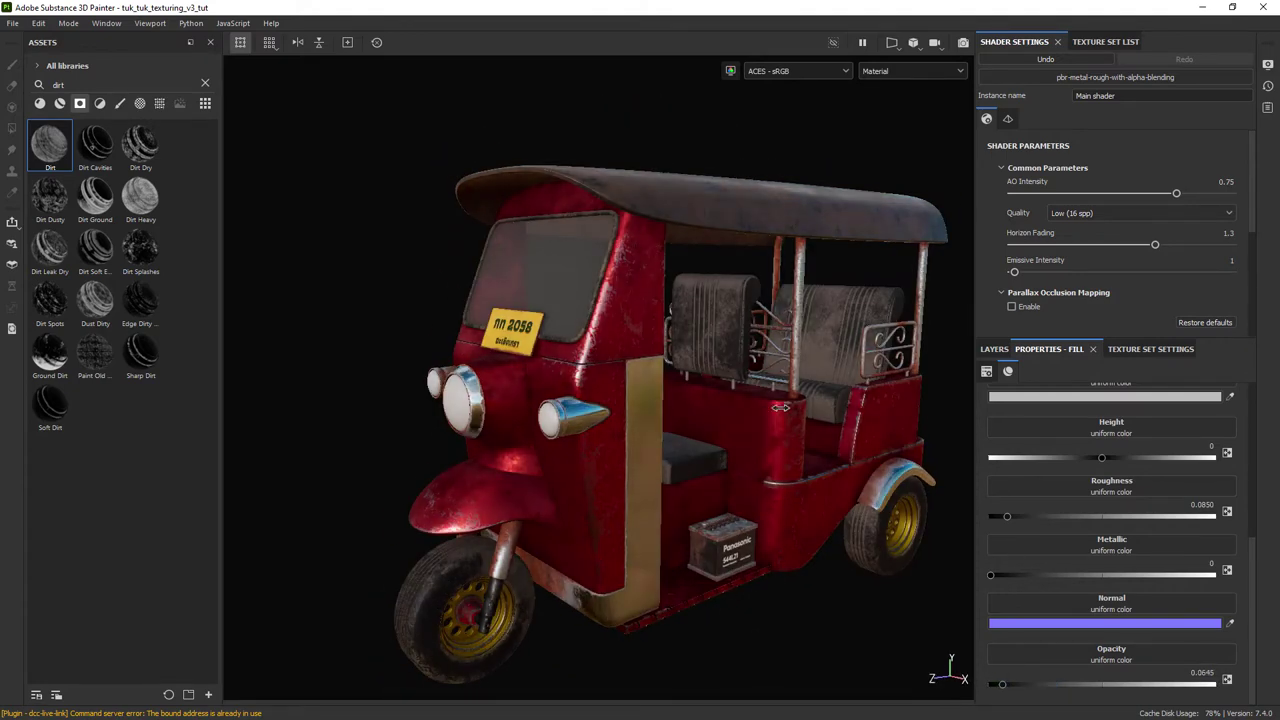
alt+drag(800, 465, 815, 470)
Create a group named Dust_grp above base_glass inside Glass_grp.
click(997, 349)
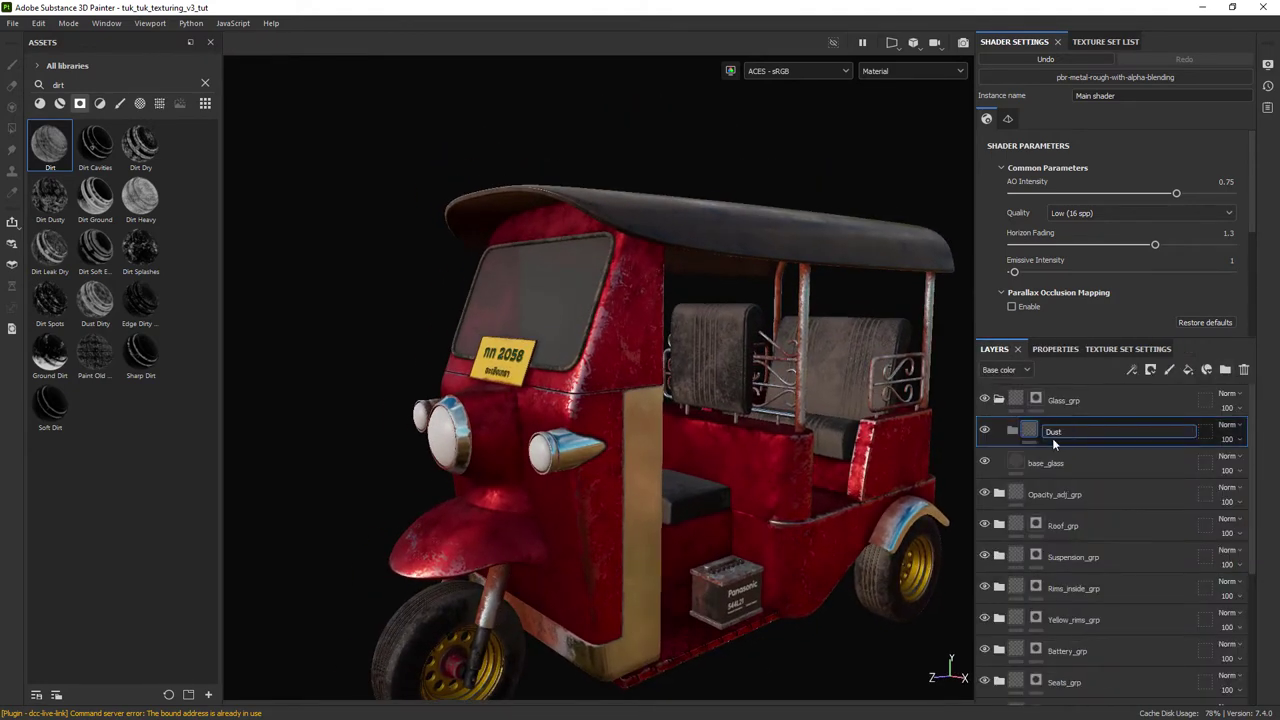
text(_grp)
key(Return)
Add a fill layer inside Dust_grp and set its base color to brown, hex 5E4A35.
click(1188, 370)
alt+drag(694, 434, 708, 440)
click(1055, 349)
scroll(1249, 431, down, 5)
scroll(1249, 431, up, 2)
click(1110, 490)
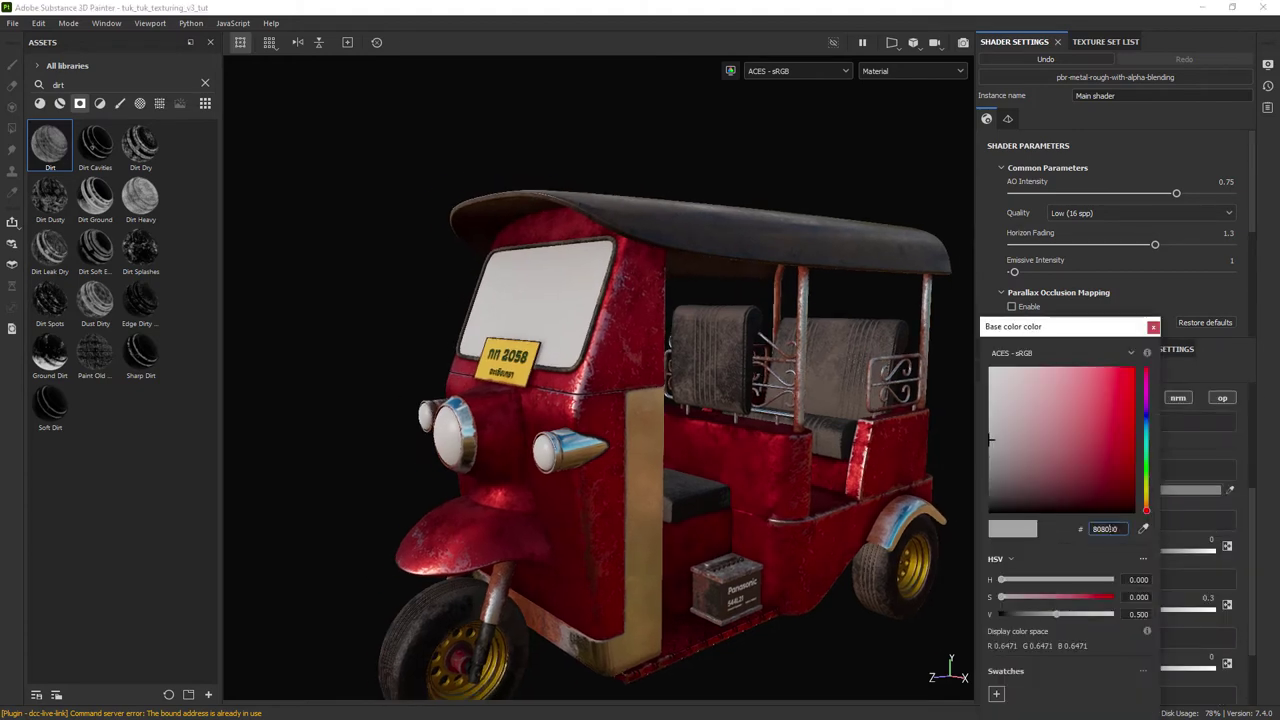
text(5e4a35)
key(Return)
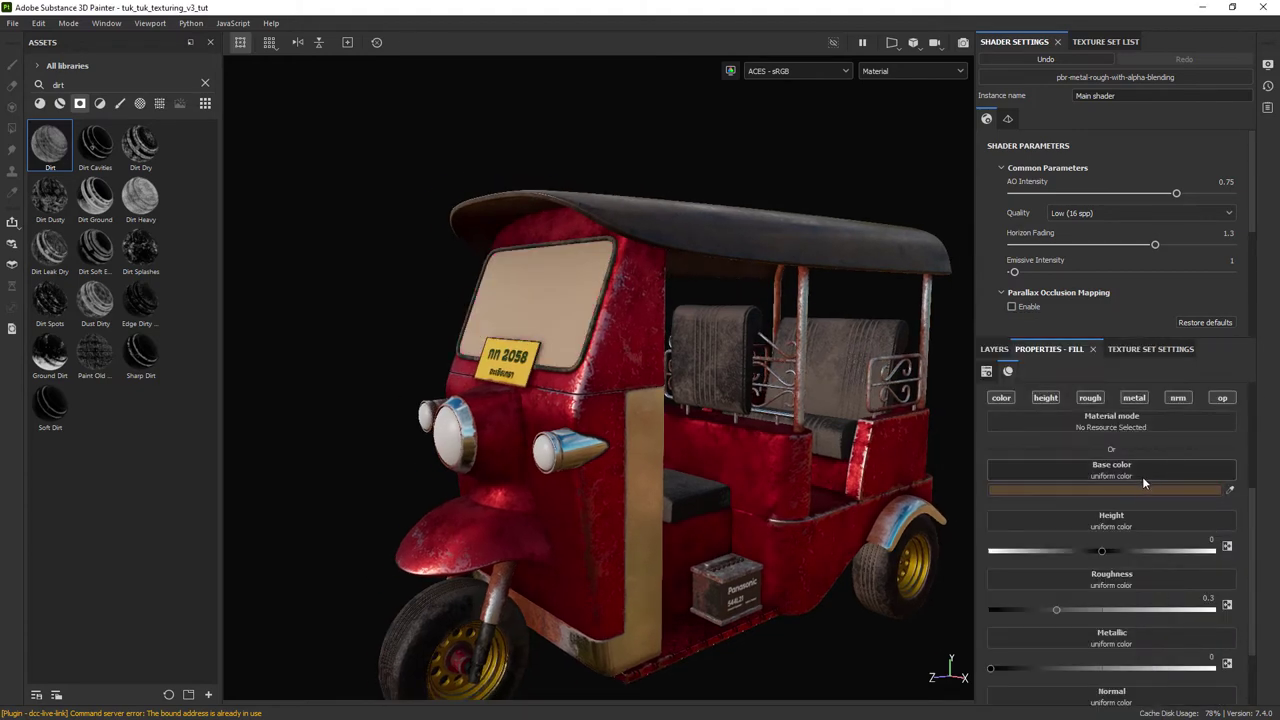
Set the roughness of the brown dust fill layer to 0.61.
drag(1135, 610, 1126, 610)
alt+drag(736, 478, 749, 455)
alt+middle_drag(750, 455, 747, 436)
Duplicate the dust fill layer and give the copy a slightly lighter brown base color.
click(994, 349)
click(1069, 350)
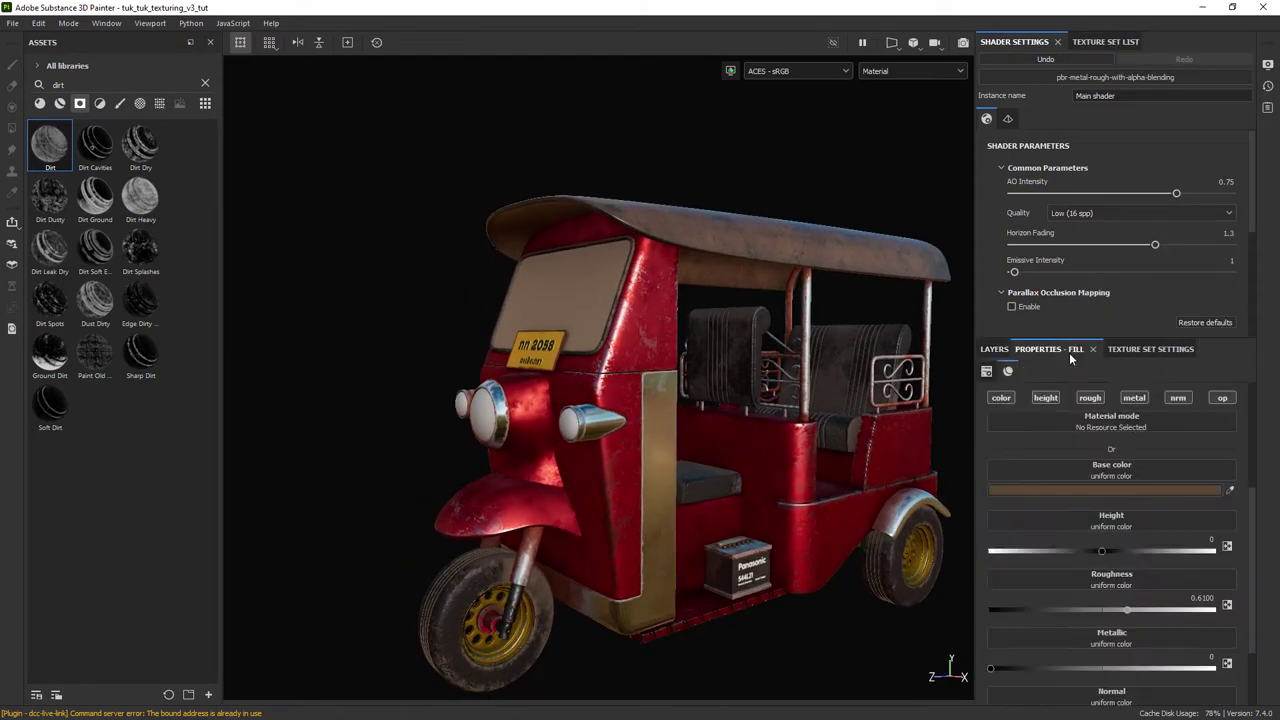
click(1074, 489)
text(847452)
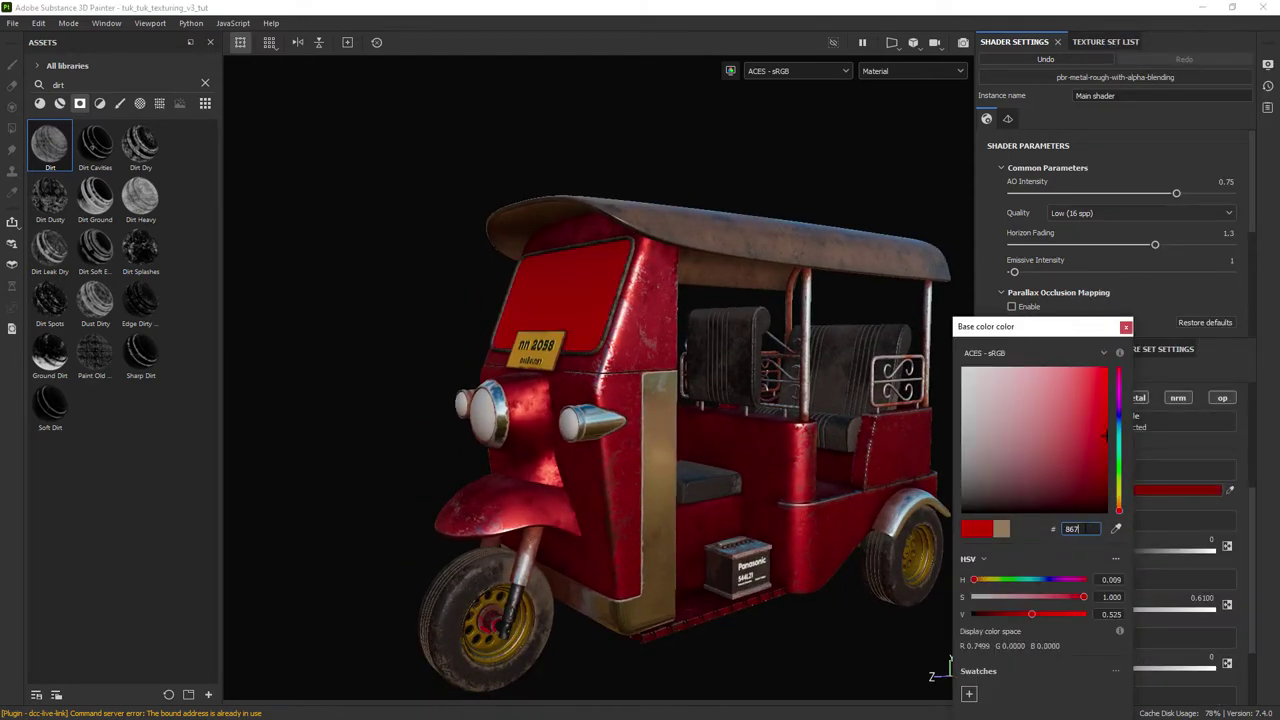
click(1126, 328)
Raise the roughness of the duplicated dust fill layer slightly.
scroll(1128, 514, down, 2)
drag(1128, 516, 1158, 517)
click(994, 349)
alt+drag(797, 444, 774, 457)
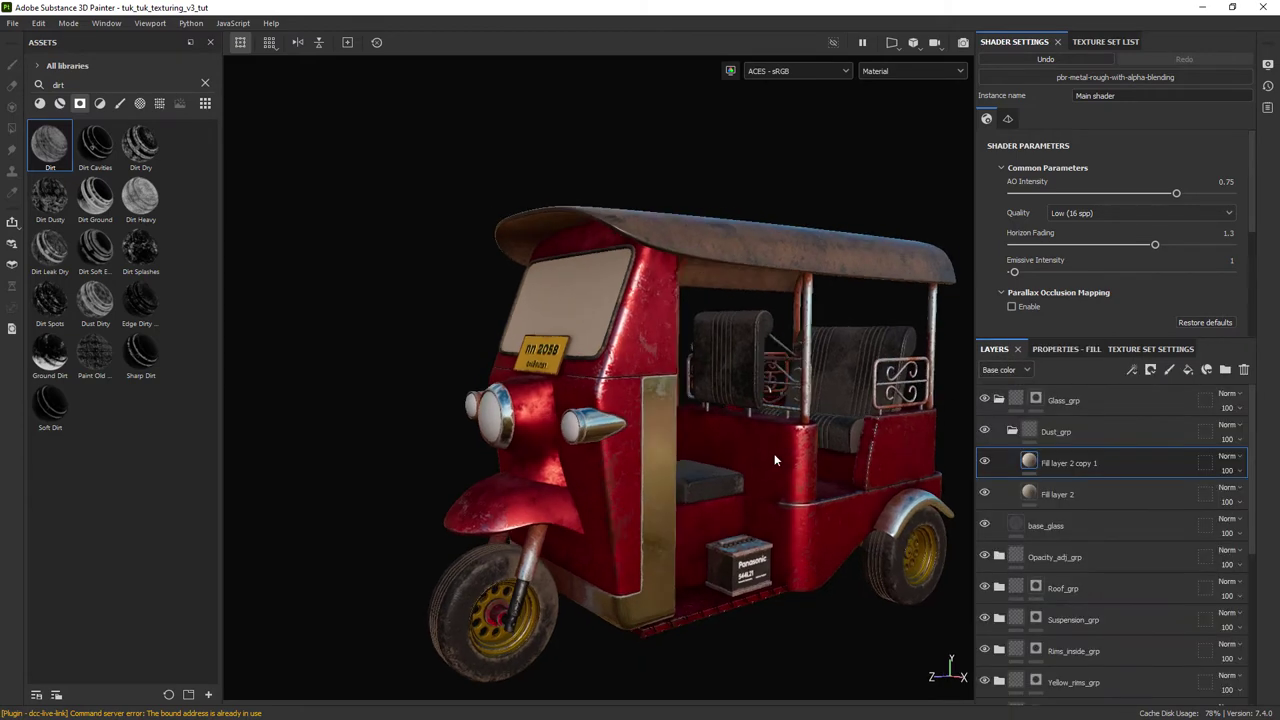
Add a mask to the duplicated dust fill layer and toggle the layer's visibility to compare the windshield.
right_click(1105, 466)
click(1130, 30)
scroll(725, 365, up, 2)
click(985, 463)
scroll(686, 426, up, 2)
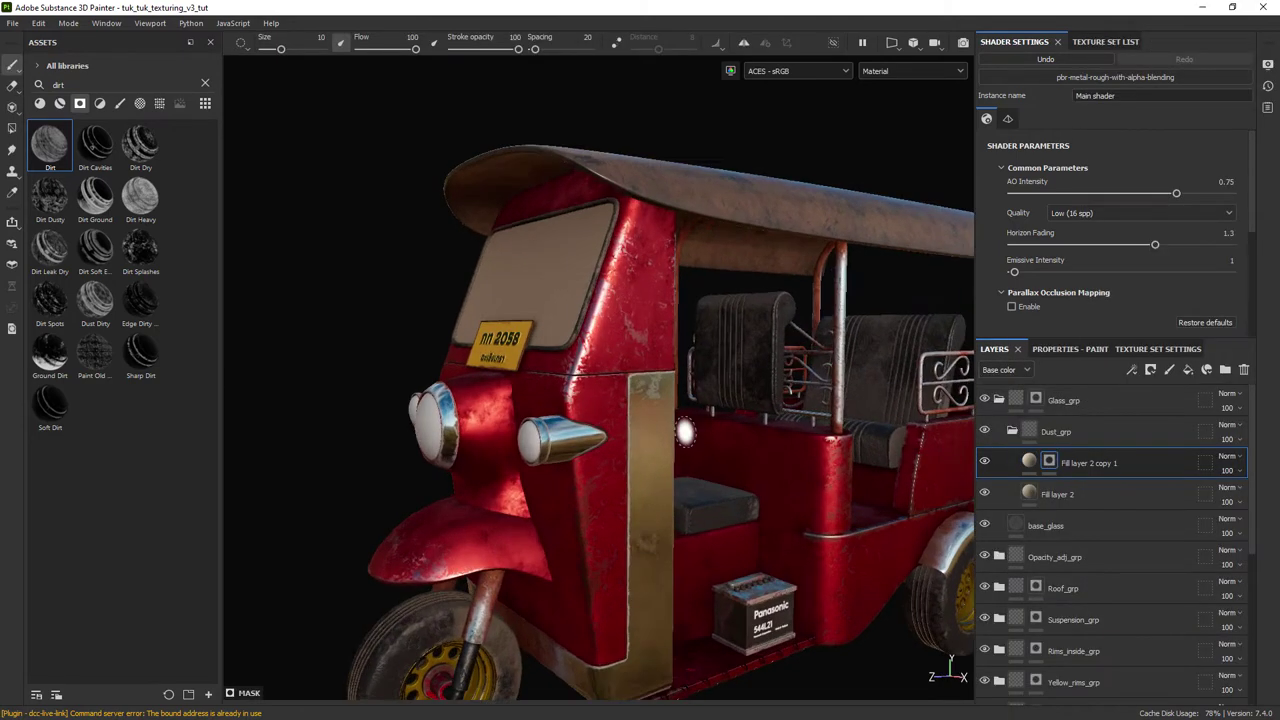
alt+drag(686, 426, 770, 440)
click(985, 463)
alt+drag(836, 468, 768, 472)
scroll(768, 472, down, 3)
Add a fill effect to the duplicated dust layer's mask and assign the Grunge Folds texture to it.
right_click(1049, 462)
click(1095, 300)
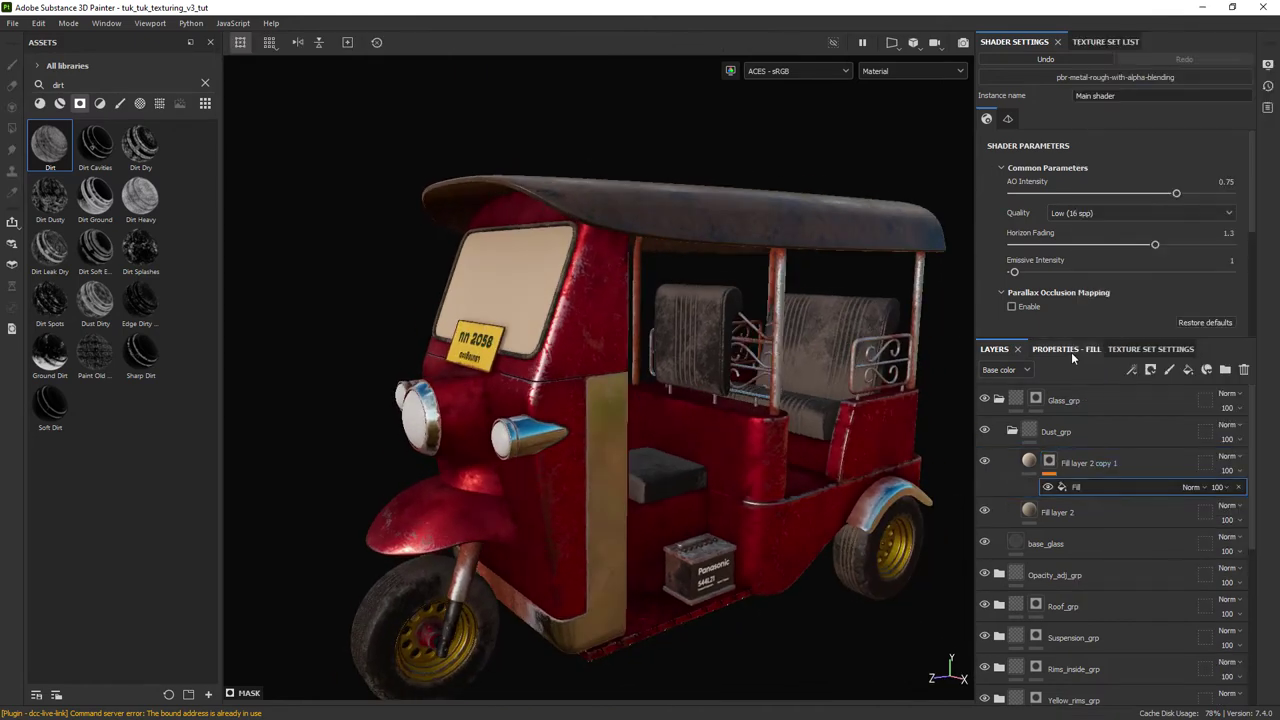
click(1071, 350)
click(1076, 435)
text(grunge fol)
click(1104, 500)
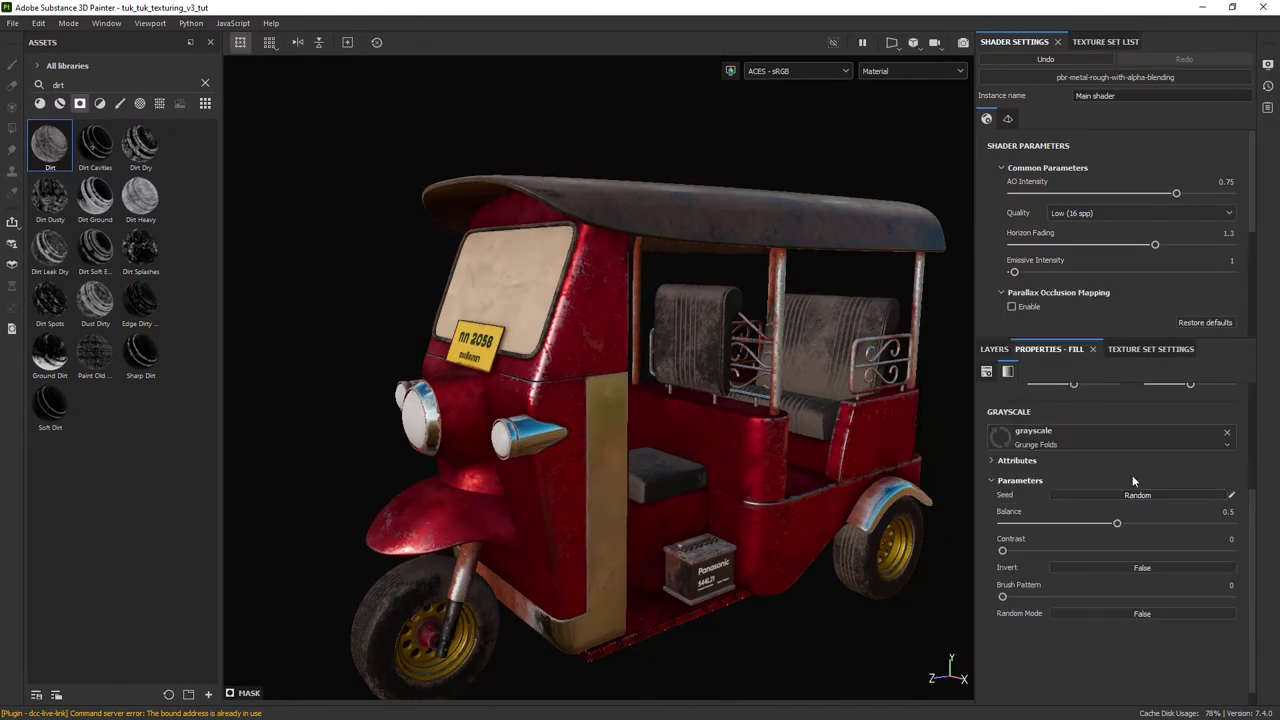
Set the UV scale of the Grunge Folds mask fill to 2.95.
alt+drag(840, 405, 922, 407)
scroll(922, 407, up, 2)
scroll(1090, 500, up, 3)
drag(1082, 504, 1087, 504)
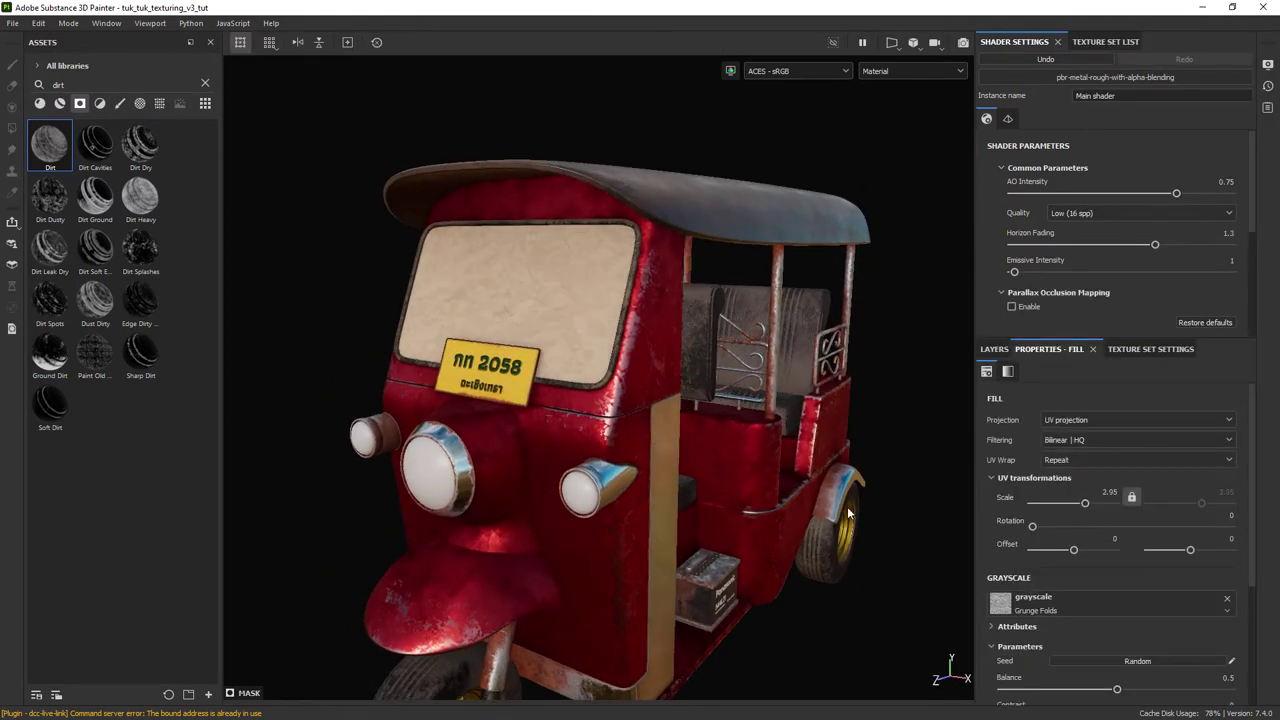
alt+drag(742, 484, 718, 473)
Lower the balance and slightly raise the contrast of the Grunge Folds mask fill.
drag(1249, 487, 1249, 583)
drag(1117, 539, 1086, 541)
mouse_move(760, 480)
alt+mouse_down()
mouse_move(728, 478)
mouse_move(757, 482)
alt+mouse_up()
drag(1003, 567, 1013, 567)
mouse_move(760, 480)
alt+mouse_down()
mouse_move(722, 470)
mouse_move(745, 462)
alt+mouse_up()
click(994, 349)
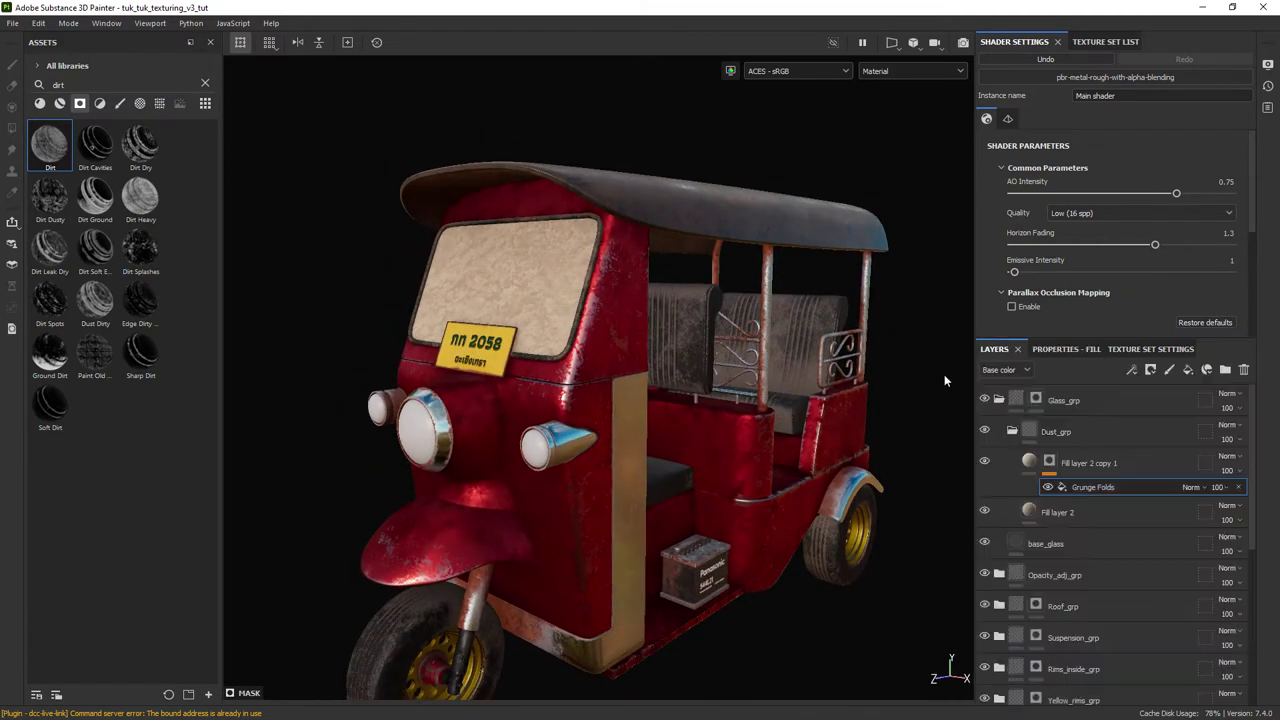
Find the Occlusion smart mask, apply it to Dust_grp, and open its Mask Editor generator properties.
click(1011, 431)
double_click(1052, 432)
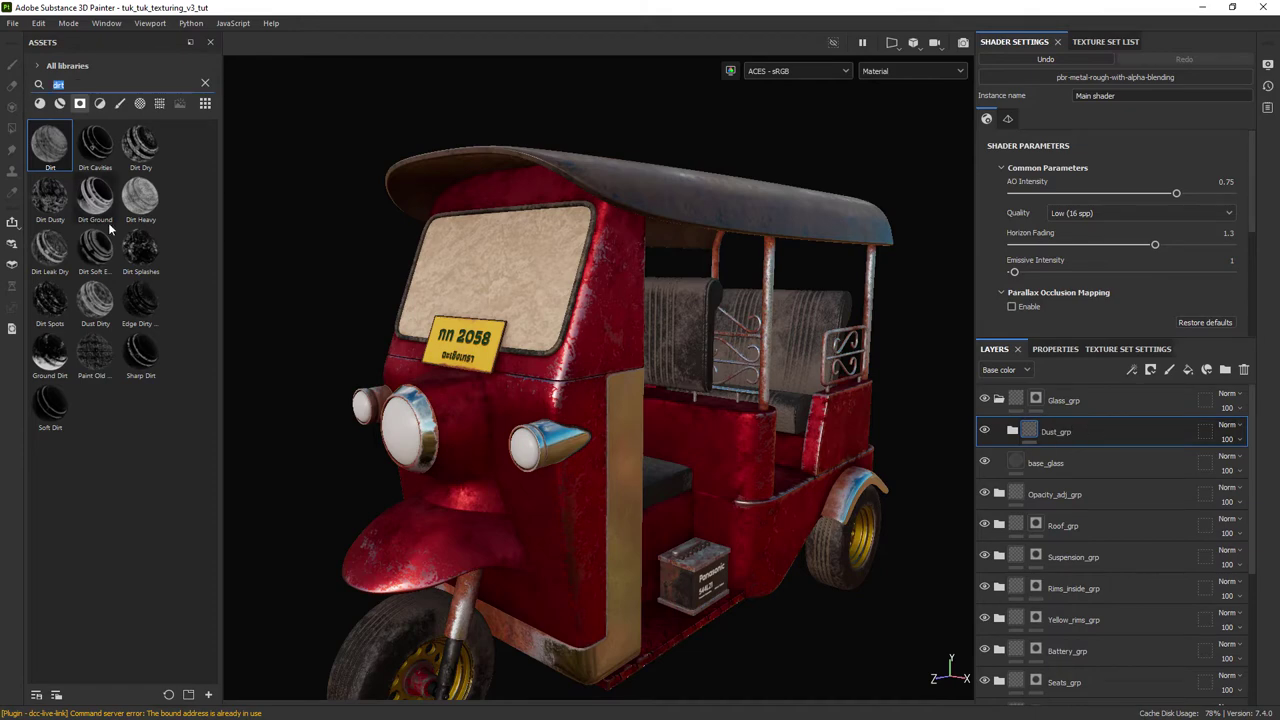
text(occ)
drag(95, 146, 1081, 433)
alt+drag(632, 370, 604, 386)
click(1098, 456)
click(1070, 349)
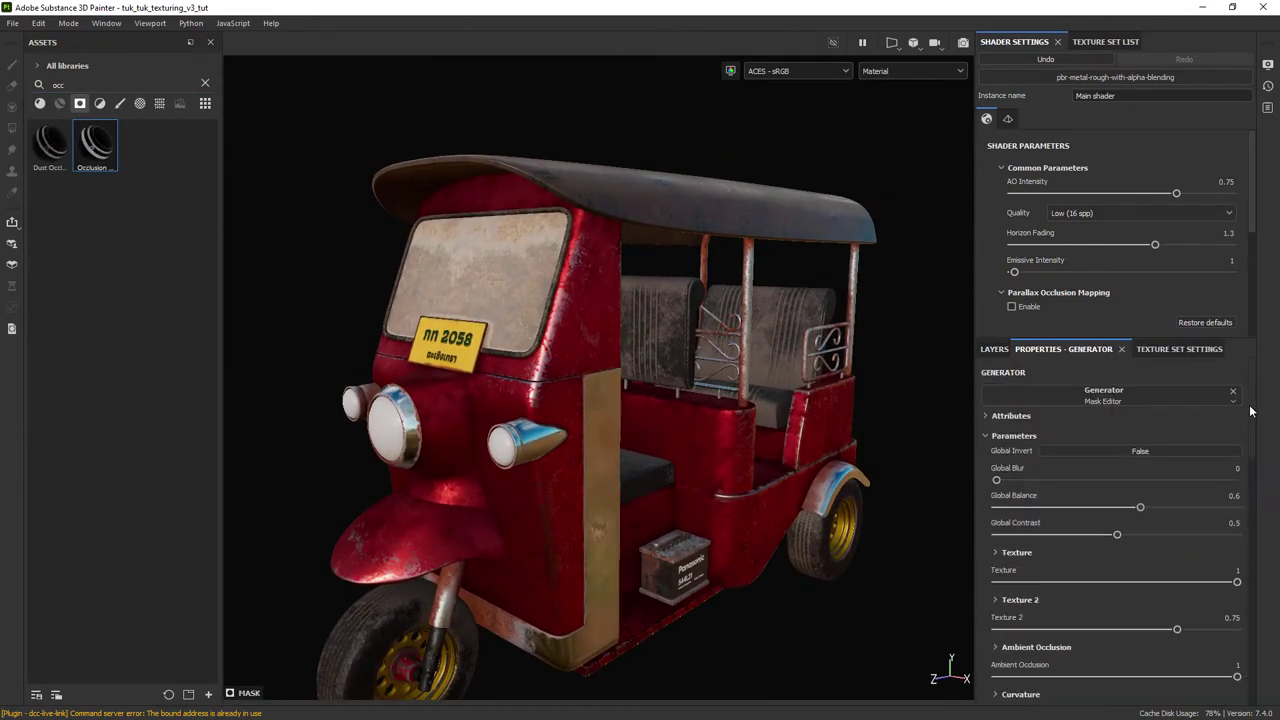
Set the Dust_grp mask generator's Ambient Occlusion to 0.71 and Curvature to 0.56.
drag(1253, 407, 1253, 455)
drag(1237, 518, 1168, 519)
alt+drag(685, 420, 765, 425)
mouse_move(765, 425)
alt+right_down()
mouse_move(789, 491)
mouse_move(780, 430)
alt+right_up()
alt+drag(960, 484, 922, 491)
drag(1120, 567, 1131, 567)
alt+right_drag(712, 500, 703, 454)
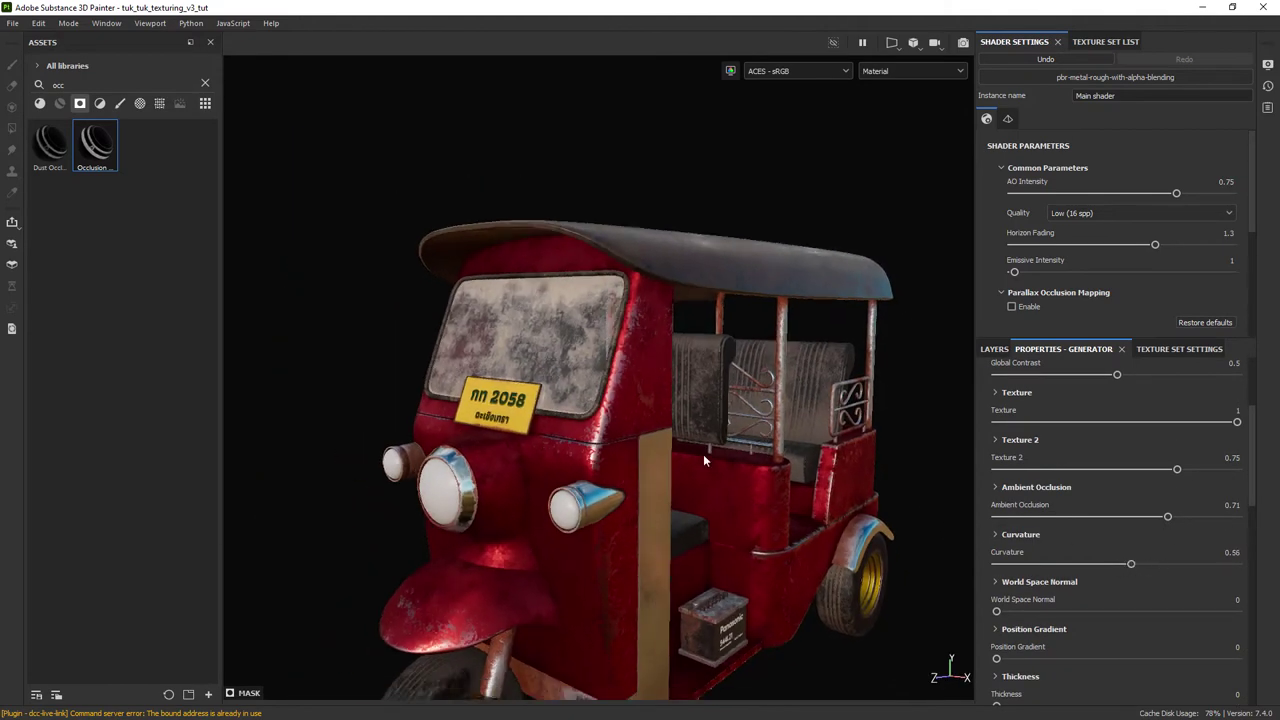
alt+drag(703, 454, 643, 440)
alt+middle_drag(693, 496, 698, 448)
alt+right_drag(698, 448, 682, 425)
Collapse Dust_grp and Glass_grp in the layer stack and save the project.
click(994, 349)
mouse_move(690, 430)
alt+mouse_down()
mouse_move(715, 432)
mouse_move(697, 414)
alt+mouse_up()
click(1014, 431)
click(999, 399)
key(ctrl+s)
alt+right_drag(697, 414, 702, 424)
alt+middle_drag(702, 424, 700, 398)
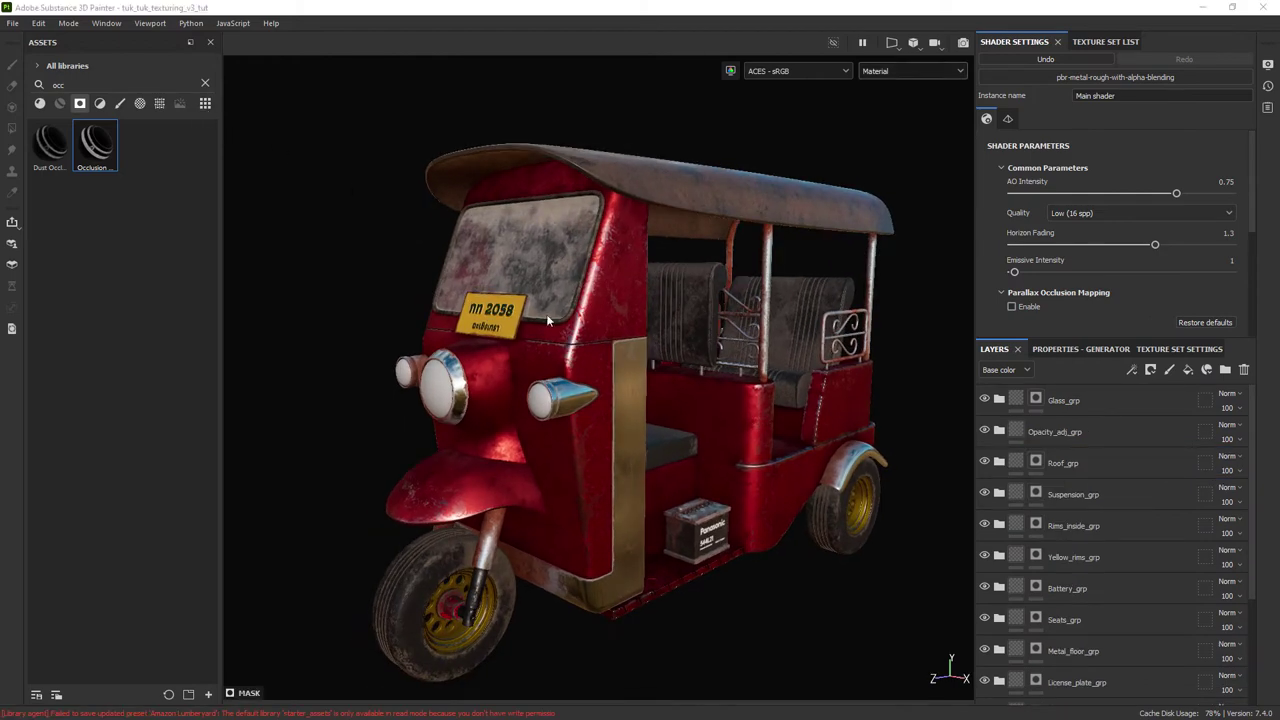
alt+right_drag(546, 316, 552, 332)
alt+middle_drag(503, 312, 455, 289)
Add an RGB Opacity output map to the Arnold (AiStandard)_tut export template, using an Opacity_v3 name with color space and UDIM tokens.
click(13, 22)
click(55, 236)
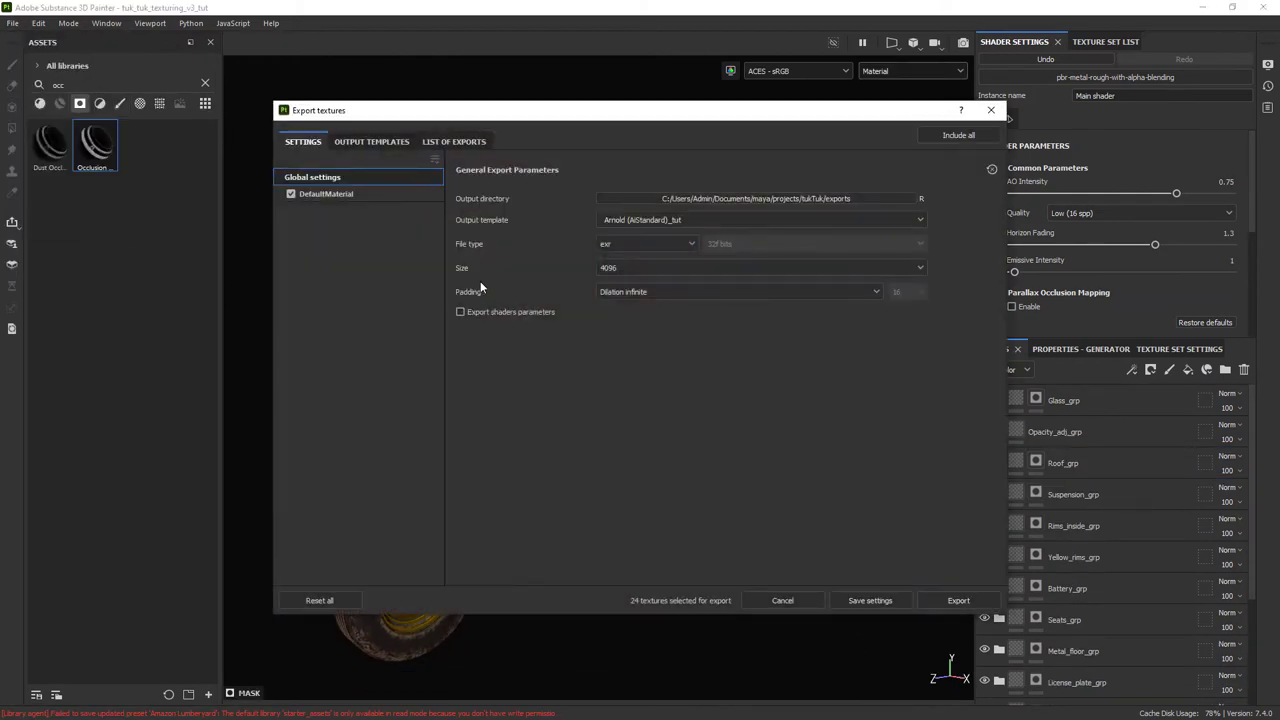
click(371, 141)
click(335, 220)
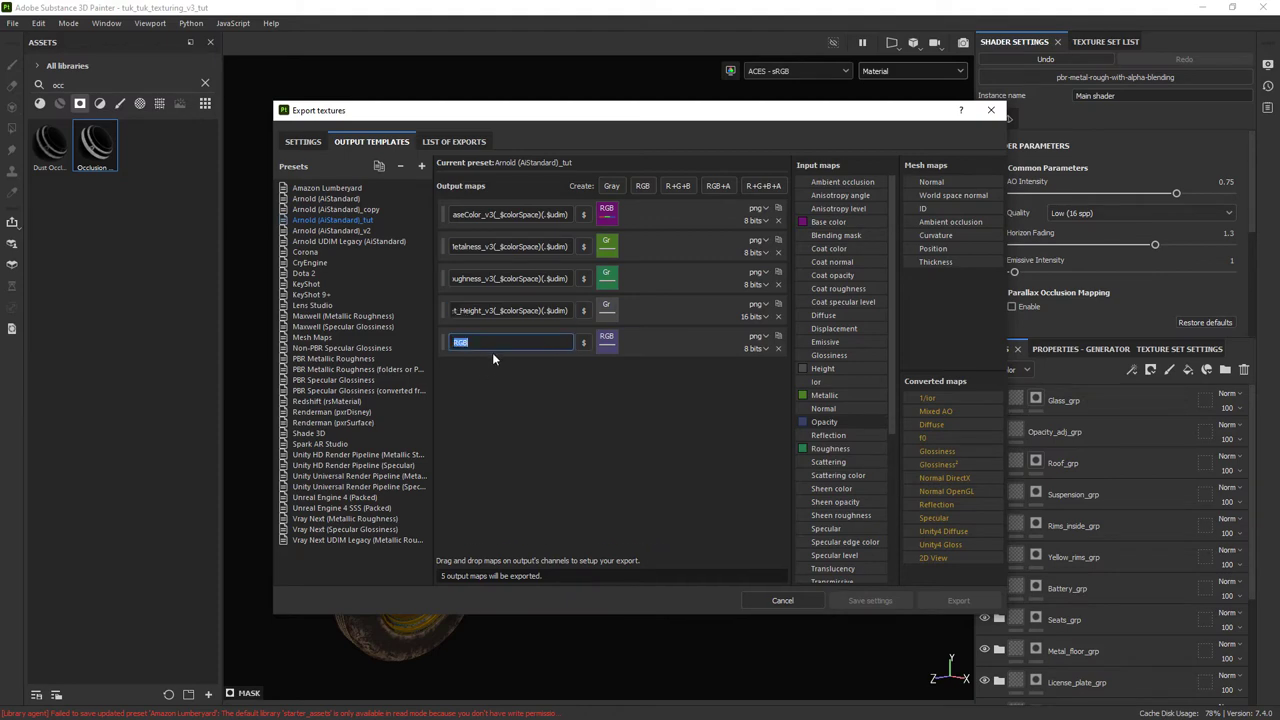
text(Opacity_v3(_$colorSpace)(.$)
Review the list of texture files, including the opacity maps, and export them as 4096 EXR textures.
click(303, 141)
click(453, 142)
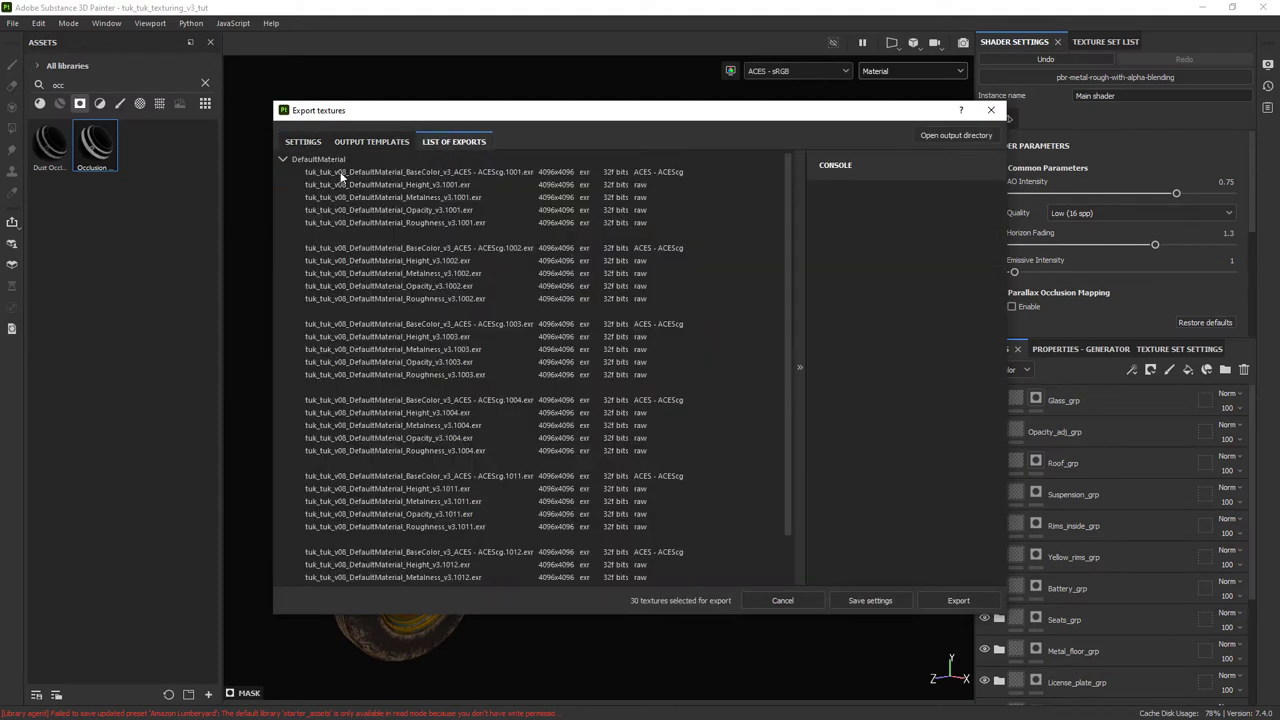
click(303, 141)
click(957, 601)
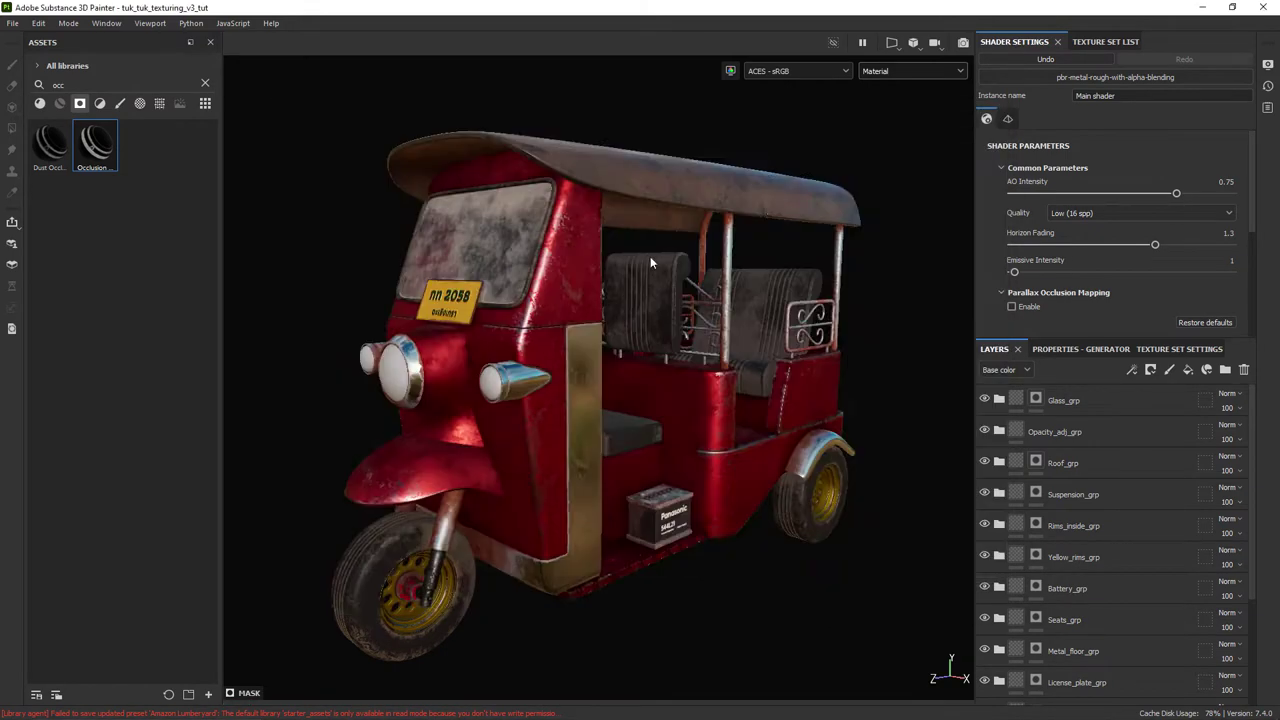
Switch to Maya and rename the windshield's aiStandardSurface30 material as glass_Mat_tut.
key(alt+Tab)
click(757, 175)
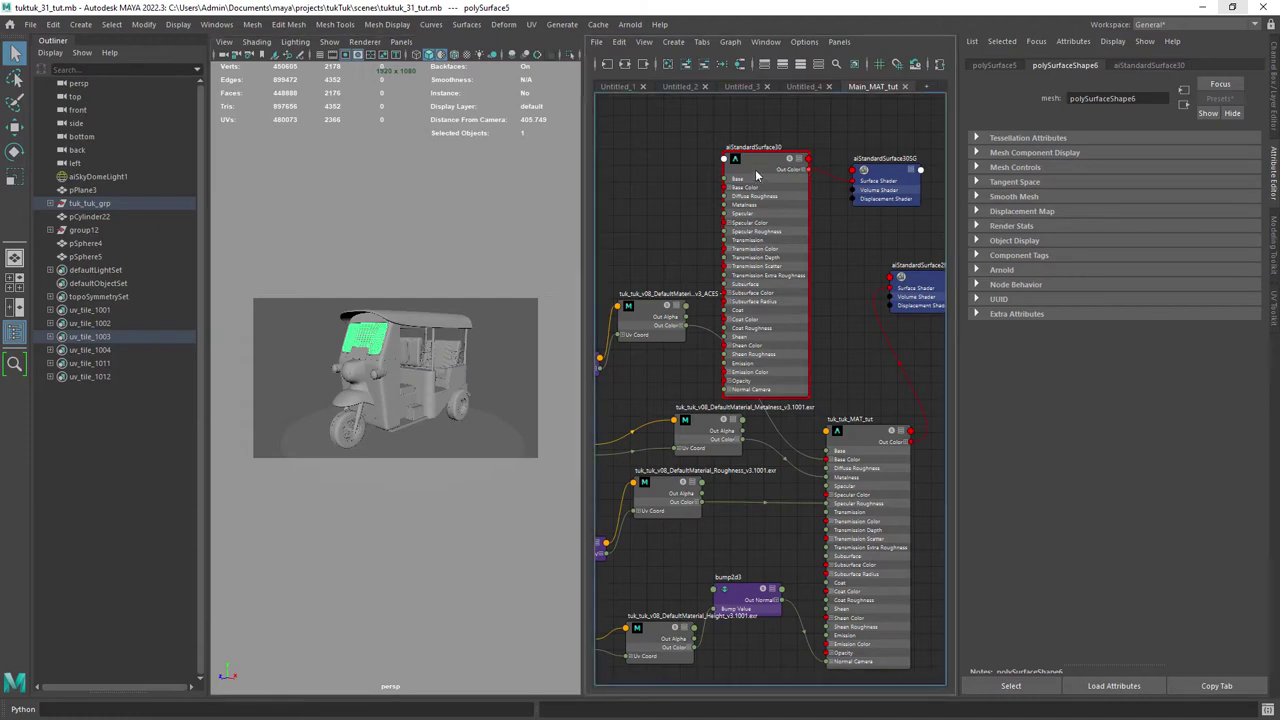
scroll(809, 145, up, 5)
right_drag(743, 232, 843, 197)
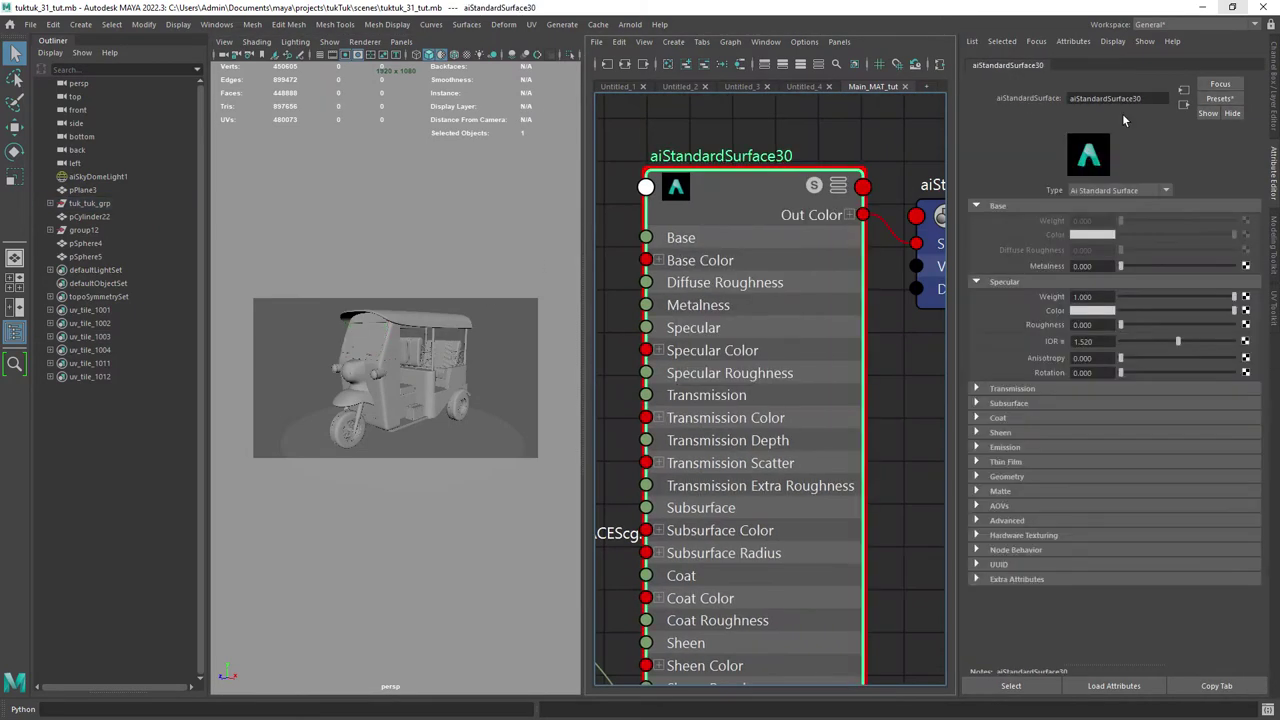
key(Return)
scroll(900, 125, down, 8)
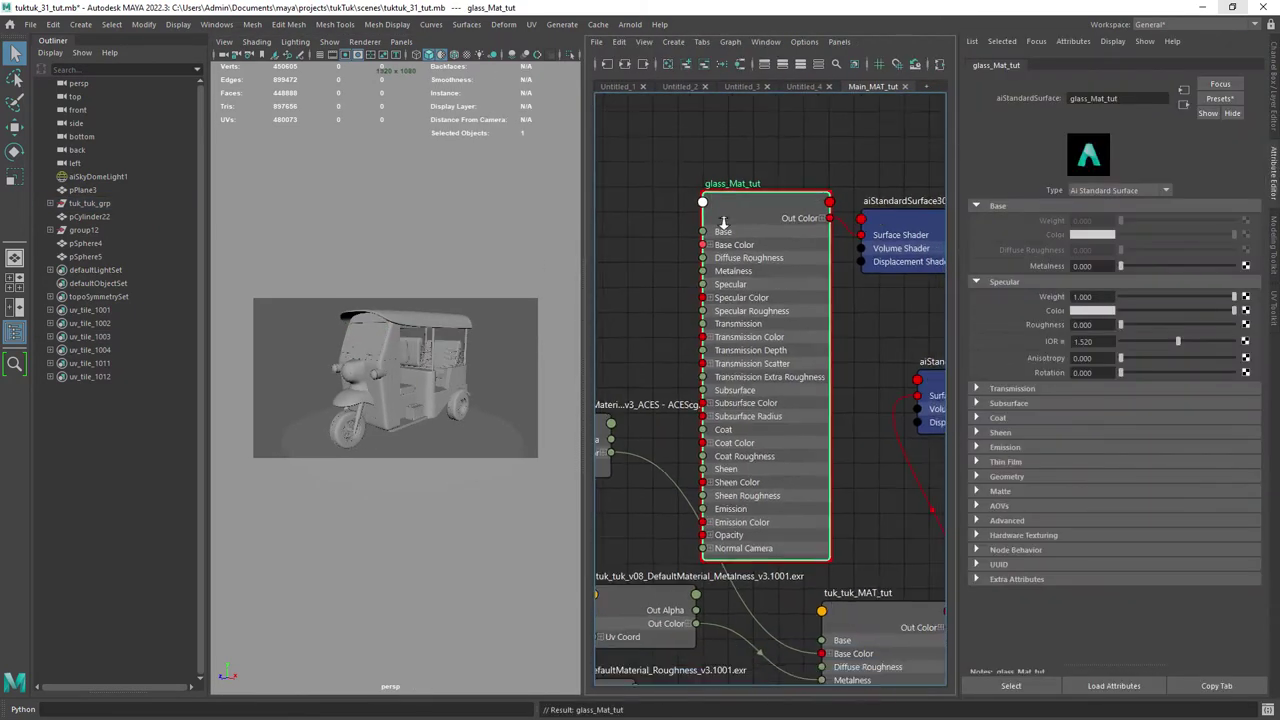
Place glass_Mat_tut in a new node graph tab and create a file texture node beside it.
click(926, 87)
scroll(850, 312, down, 4)
alt+middle_drag(648, 227, 716, 251)
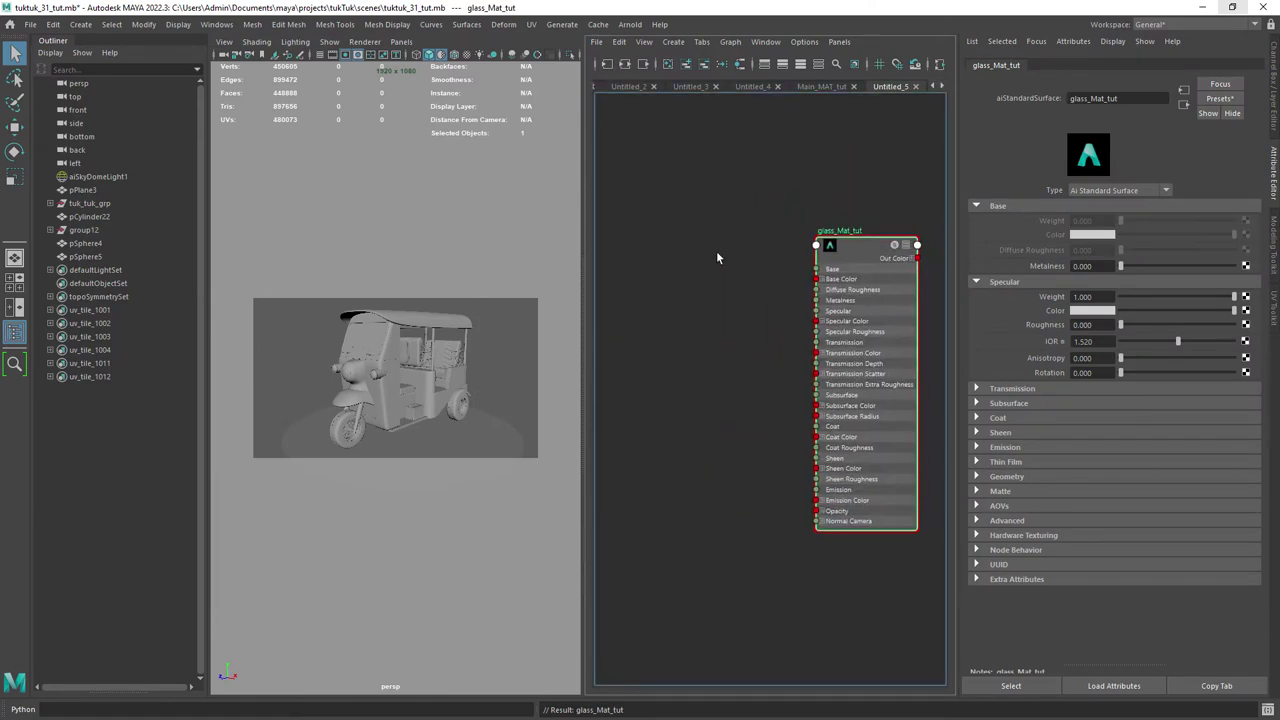
scroll(714, 252, up, 1)
click(681, 314)
key(Tab)
text(file)
key(Return)
Set the file node's filter type to Off and browse to the project's exports folder for its image.
click(1102, 200)
click(1092, 213)
click(1248, 247)
click(137, 367)
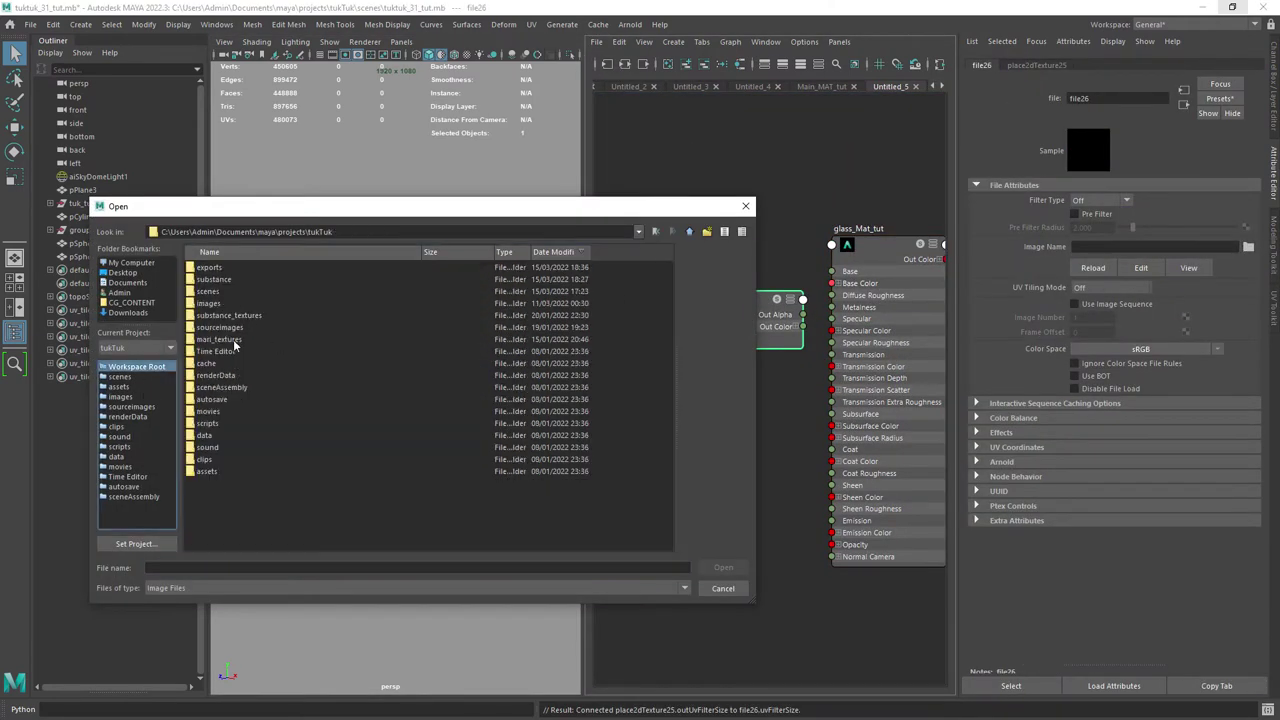
double_click(225, 341)
drag(671, 290, 660, 505)
Preview the Opacity_v3 EXR tiles and load tuk_tuk_v08_DefaultMaterial_Opacity_v3.1001.exr into the file node.
click(348, 424)
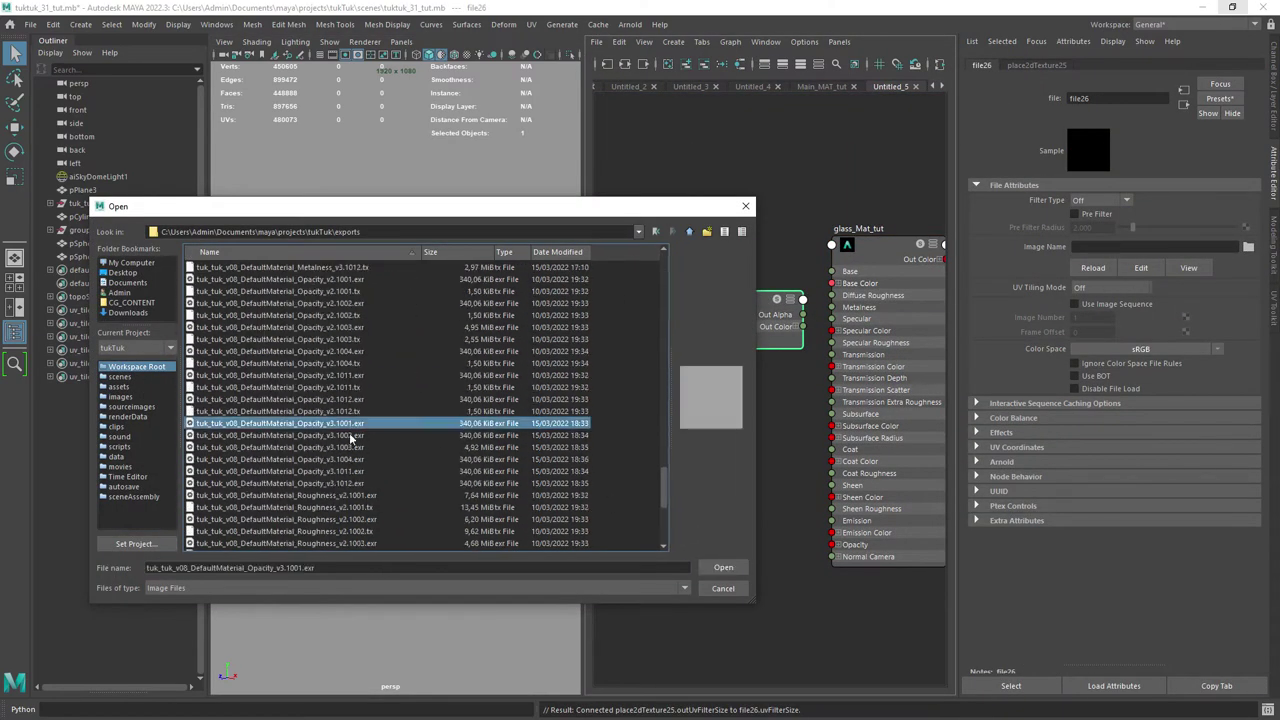
click(349, 435)
click(350, 447)
click(350, 459)
click(348, 471)
click(350, 483)
double_click(348, 426)
Set the opacity file node's UV tiling mode to UDIM (Mari) and move the node away from the material.
click(1110, 288)
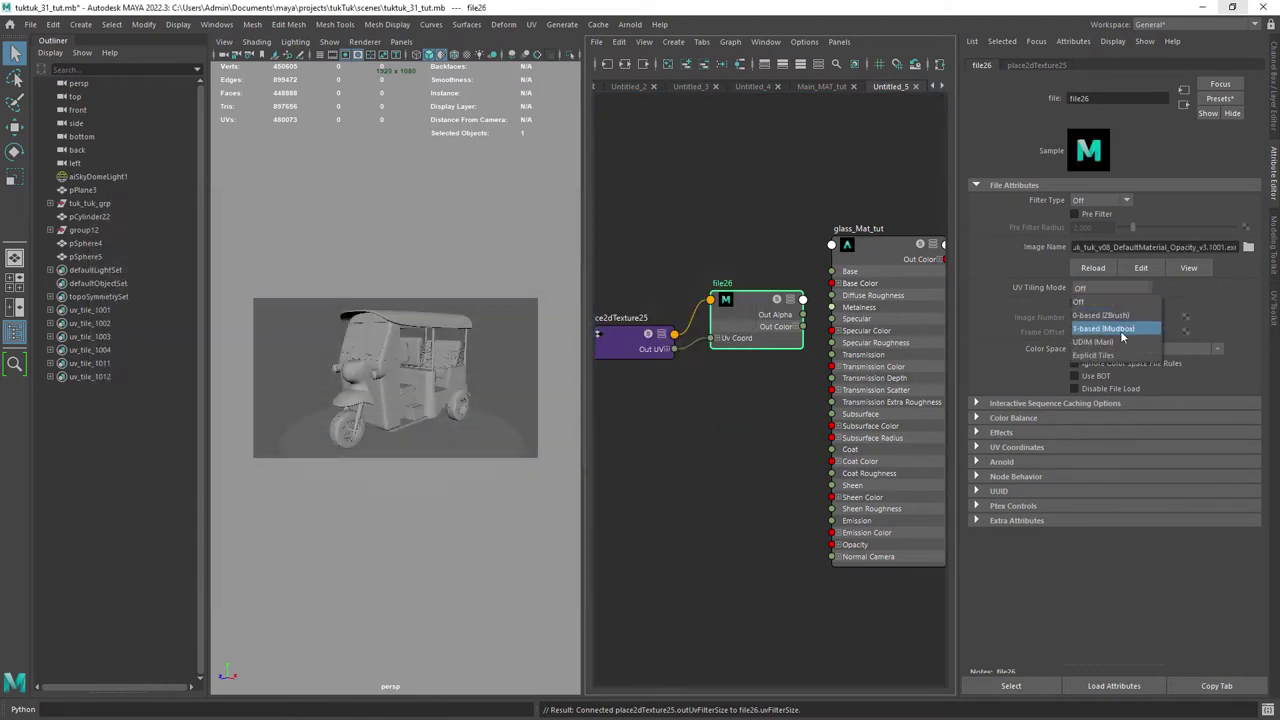
click(1122, 342)
scroll(760, 360, up, 1)
scroll(840, 372, down, 2)
drag(755, 350, 705, 350)
click(785, 388)
Preview the Opacity_v3 texture for tile 1003 in the image browser and close it without loading.
click(702, 338)
click(1256, 247)
drag(665, 290, 665, 486)
click(368, 449)
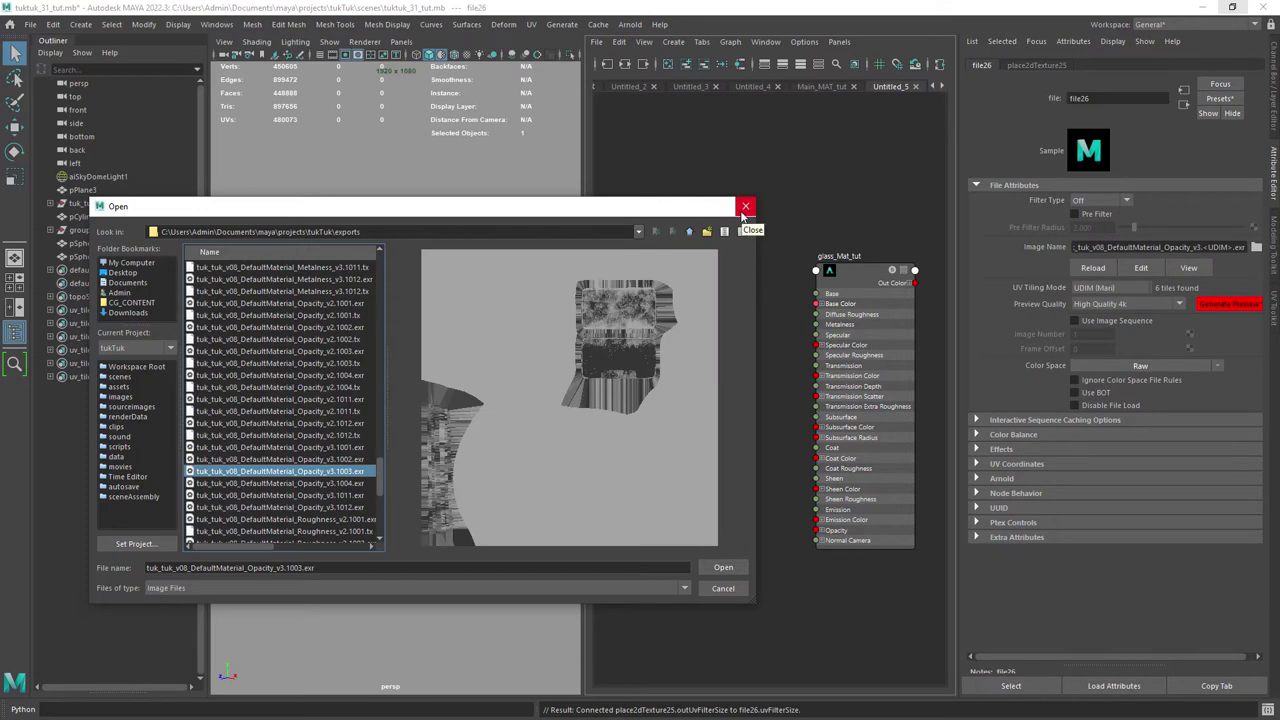
click(745, 207)
Create an aiColorCorrect node between the opacity file texture and glass_Mat_tut.
click(737, 396)
key(Tab)
text(aicolor)
key(Down)
key(Down)
key(Return)
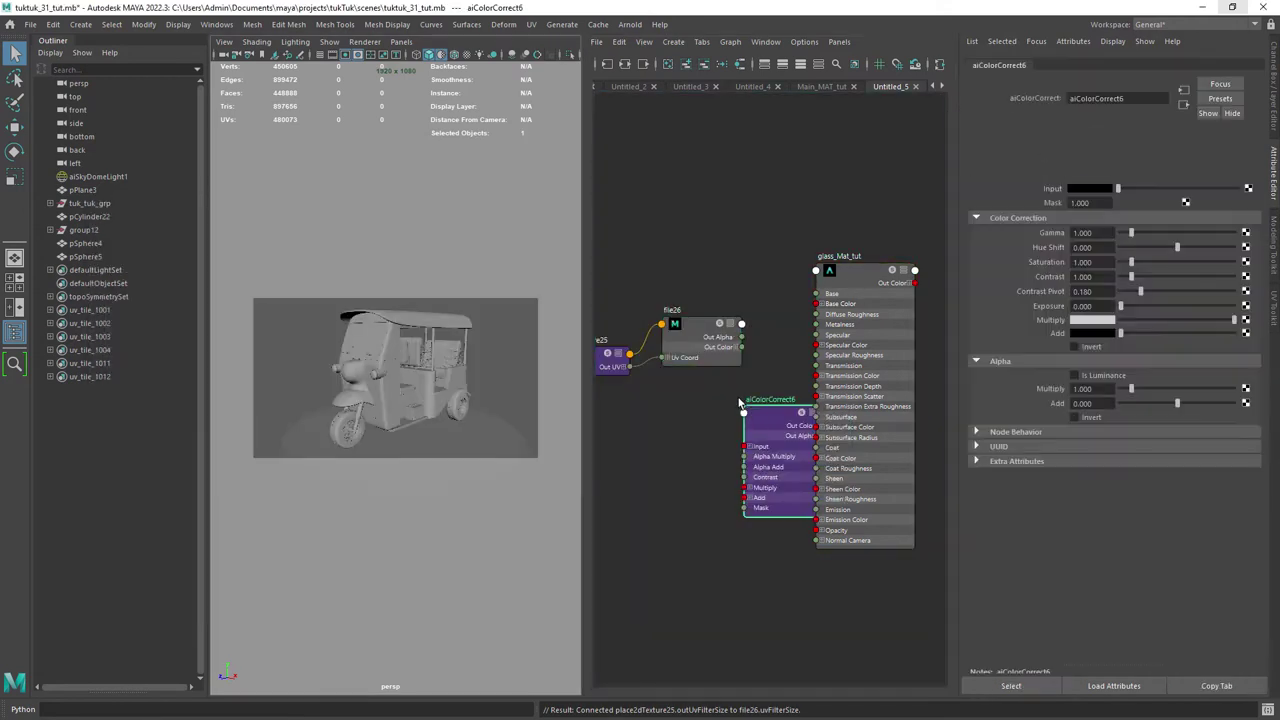
Connect the opacity file's Out Color to the aiColorCorrect input and space the nodes apart.
drag(754, 420, 752, 391)
drag(702, 338, 672, 339)
scroll(690, 439, down, 2)
drag(626, 380, 574, 386)
drag(672, 362, 642, 370)
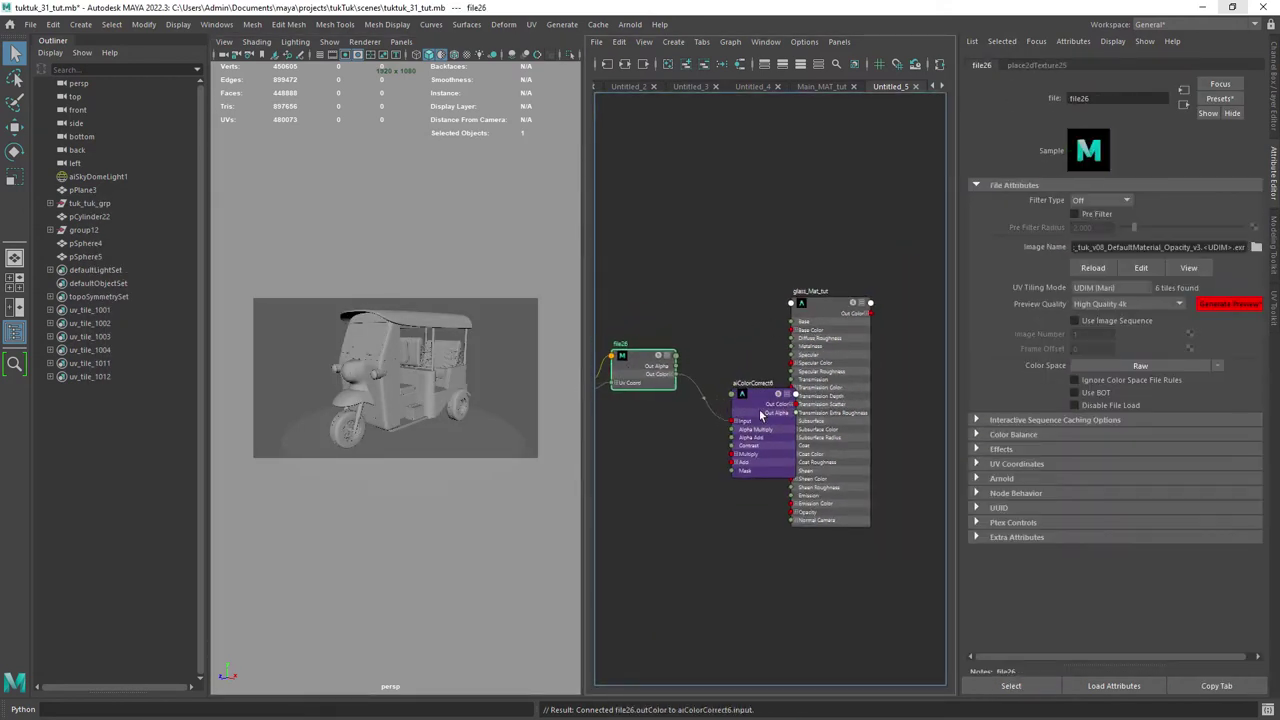
Connect the opacity aiColorCorrect's Out Color R to glass_Mat_tut's Transmission and tidy the positions of the connected nodes.
drag(760, 411, 719, 330)
click(751, 327)
click(830, 360)
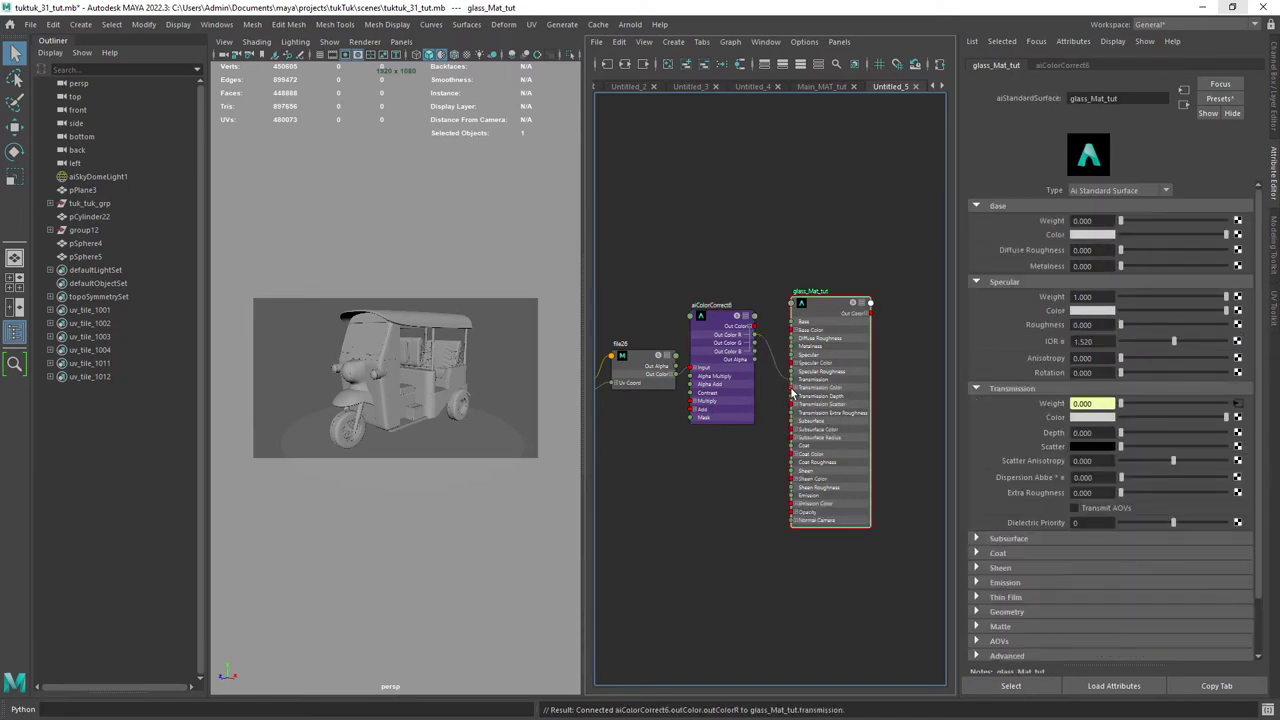
scroll(727, 358, up, 2)
alt+middle_drag(751, 377, 774, 402)
drag(668, 400, 663, 426)
scroll(678, 420, down, 1)
alt+middle_drag(700, 385, 718, 416)
drag(751, 399, 756, 419)
Create a second file texture node and place it with its place2dTexture node above the opacity nodes.
scroll(706, 427, down, 1)
alt+middle_drag(706, 427, 721, 468)
click(705, 390)
key(Tab)
text(file)
click(742, 433)
drag(705, 416, 603, 418)
drag(802, 396, 680, 394)
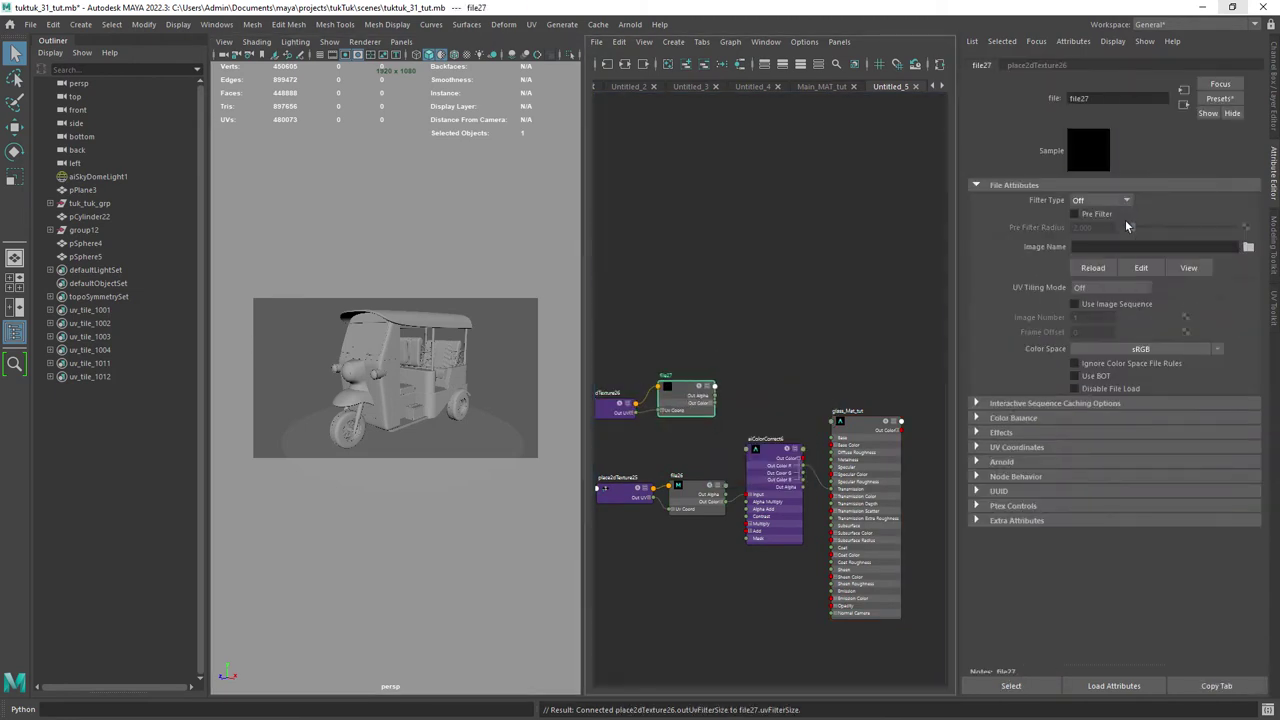
Load the BaseColor_v3 ACEScg 1001 EXR from the exports folder into the new file node with UDIM (Mari) tiling.
click(1248, 248)
double_click(217, 332)
drag(385, 292, 535, 290)
drag(528, 278, 532, 363)
click(412, 375)
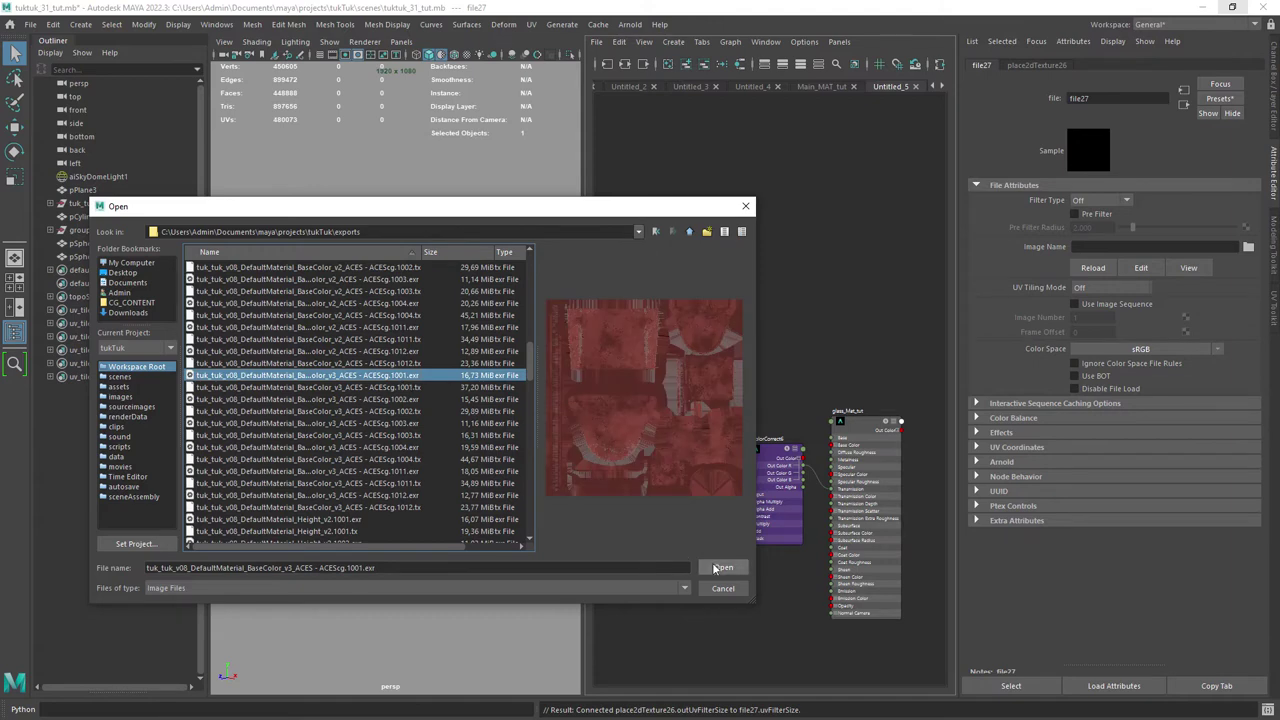
click(719, 567)
click(1113, 288)
click(1124, 342)
Create an aiColorCorrect node and connect the base color file through it to glass_Mat_tut's Base Color.
click(761, 411)
key(Tab)
text(ai)
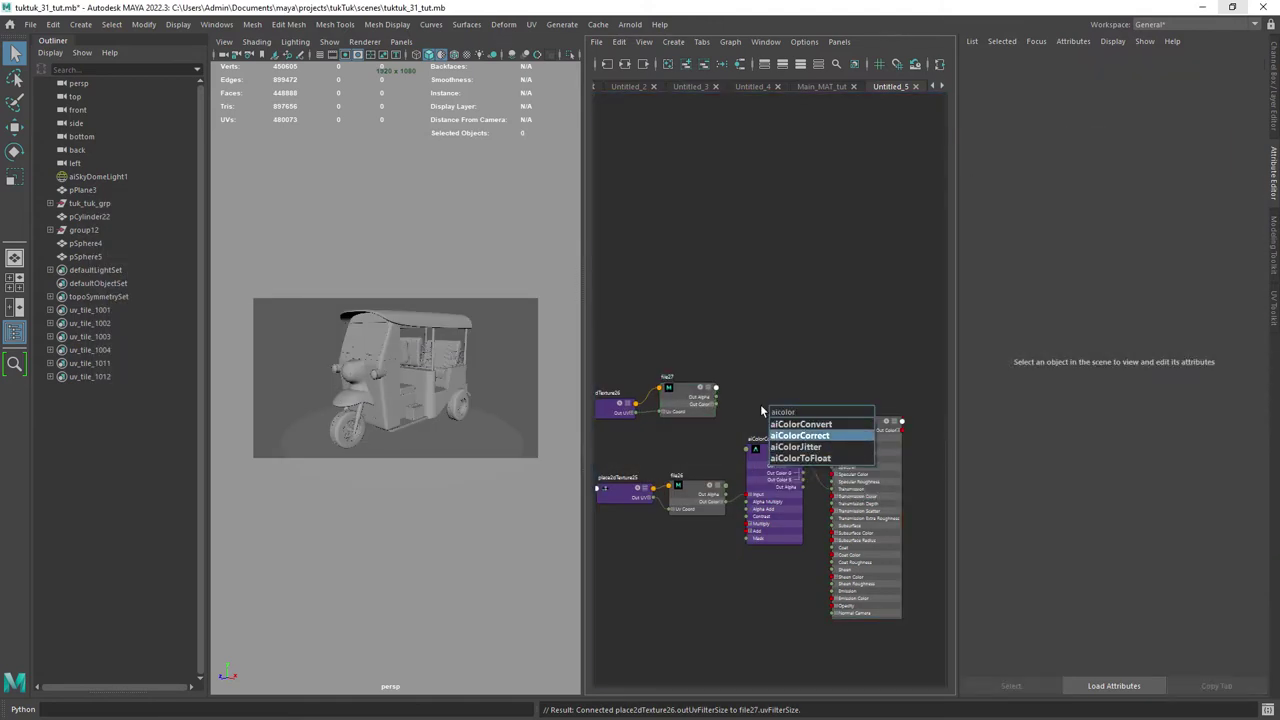
key(Return)
drag(851, 436, 859, 412)
drag(810, 375, 840, 421)
scroll(789, 320, up, 2)
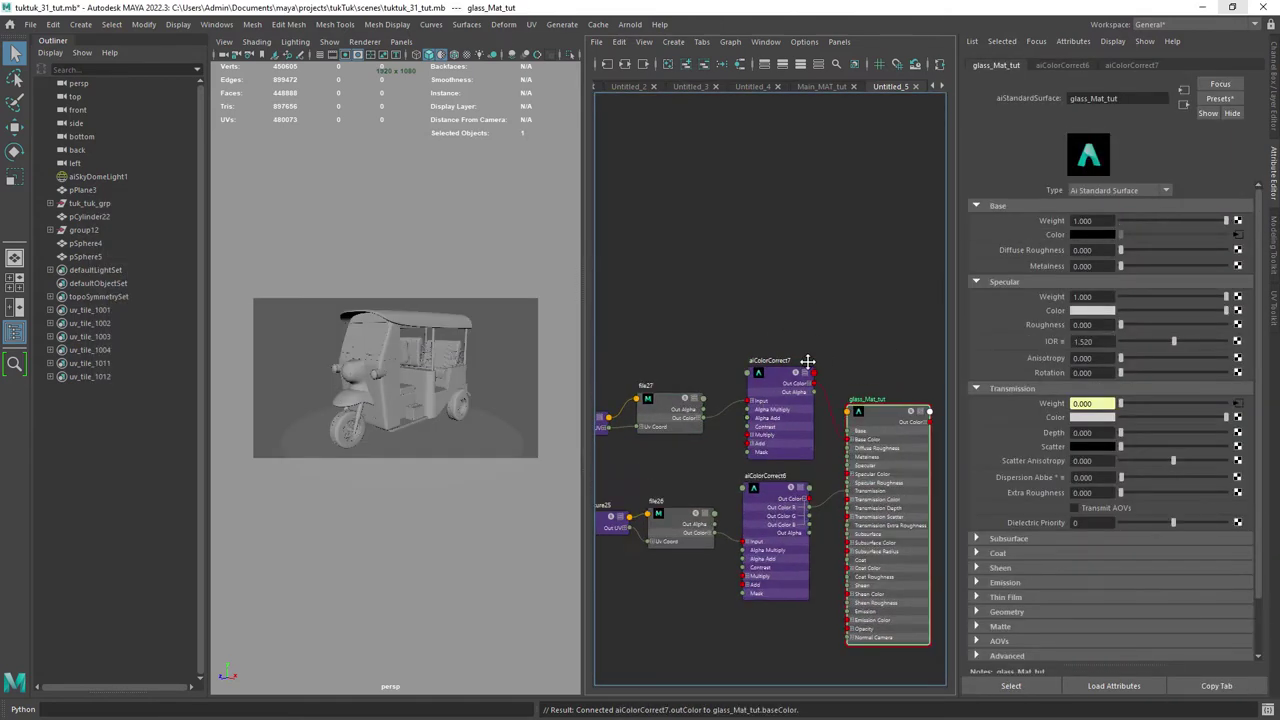
Create a third file texture node below the opacity nodes and move it closer to its place2dTexture node.
scroll(811, 505, down, 2)
alt+middle_drag(811, 510, 797, 406)
scroll(793, 420, up, 2)
click(715, 532)
key(Tab)
text(file)
key(Return)
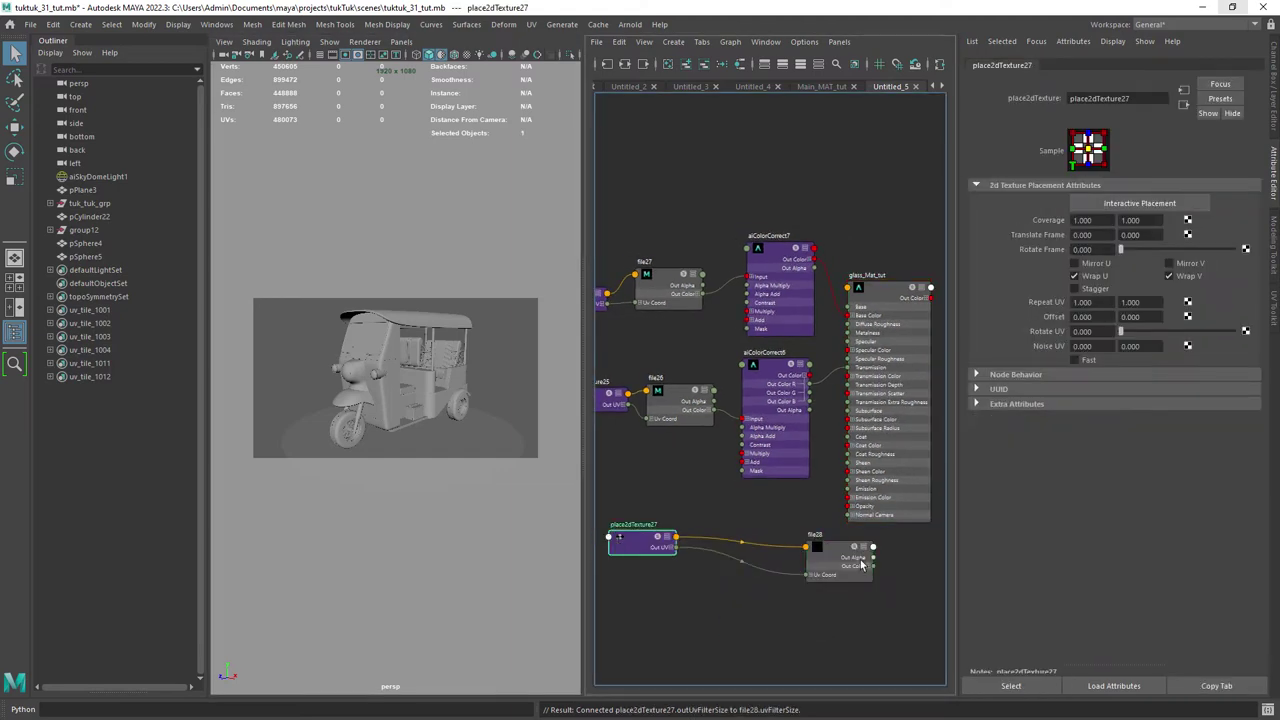
drag(860, 562, 775, 542)
Load tuk_tuk_v08_DefaultMaterial_Roughness_v3.1001.exr from the exports folder into the third file node.
click(1248, 247)
click(137, 367)
drag(531, 285, 536, 538)
click(367, 402)
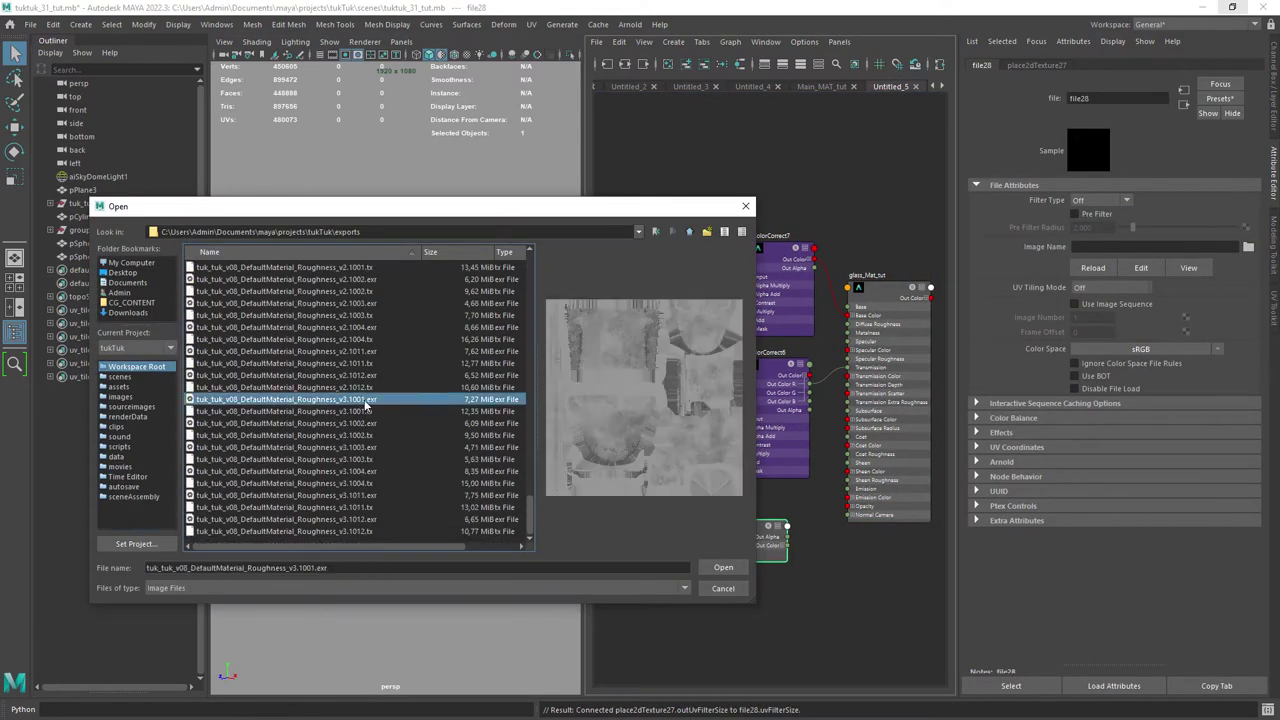
click(723, 567)
Set the roughness file to UDIM (Mari) tiling and connect its Out Color R to glass_Mat_tut's Specular Roughness.
scroll(738, 490, up, 2)
click(1105, 288)
click(1094, 341)
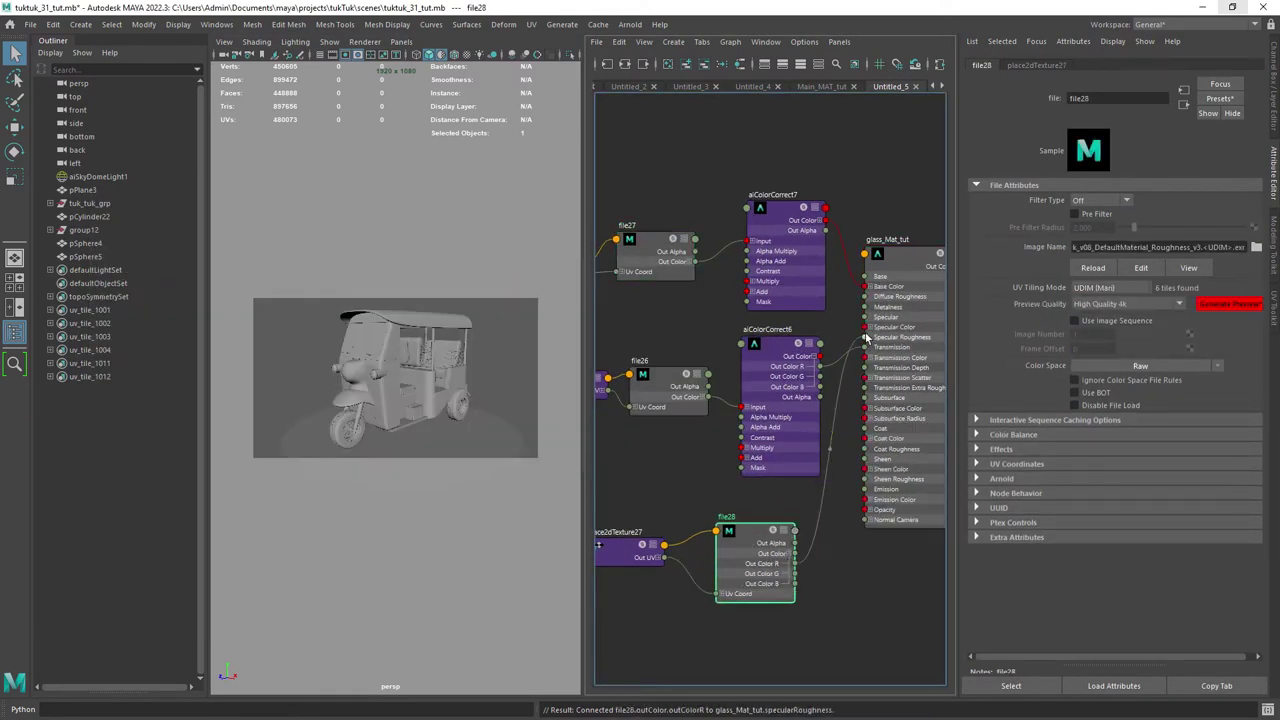
click(905, 318)
scroll(703, 351, down, 2)
scroll(866, 287, up, 1)
Check the image path of the base color file node and nudge the opacity aiColorCorrect node aside.
click(647, 264)
drag(1166, 247, 1118, 268)
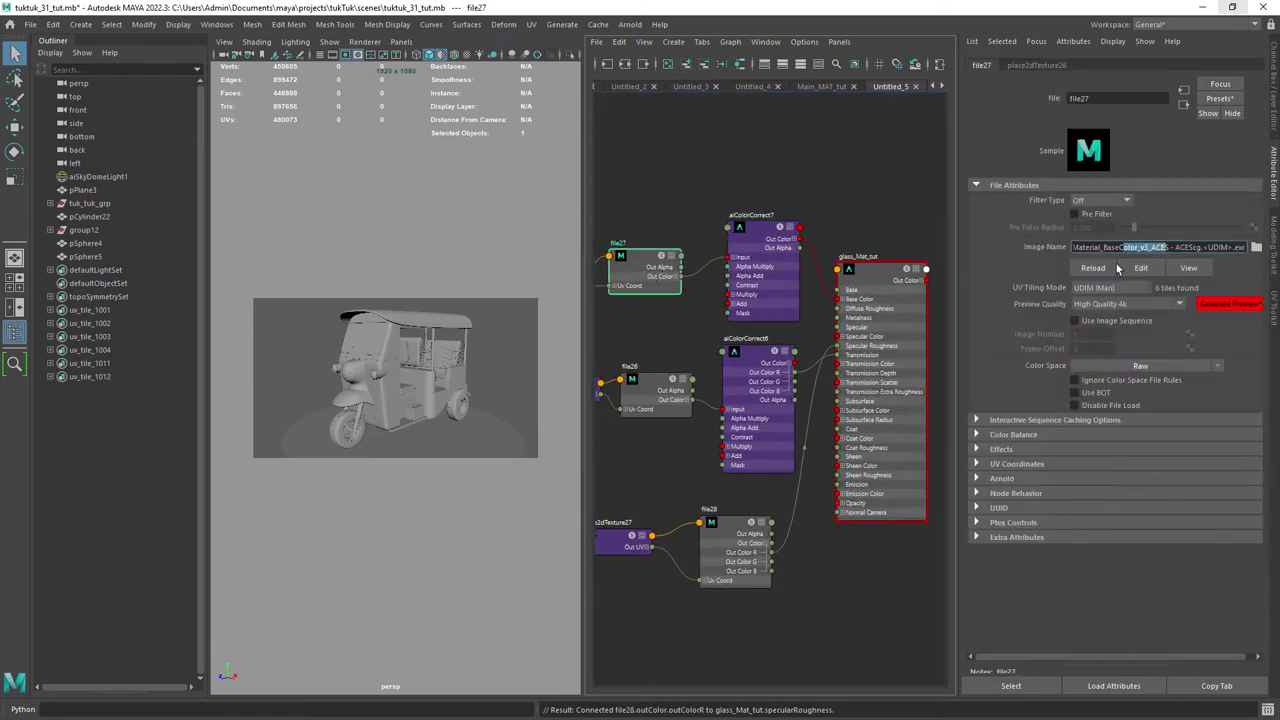
drag(758, 356, 745, 351)
click(685, 175)
Open the Arnold RenderView and start a render of the perspective camera.
click(630, 24)
click(646, 52)
drag(620, 71, 996, 66)
click(1082, 100)
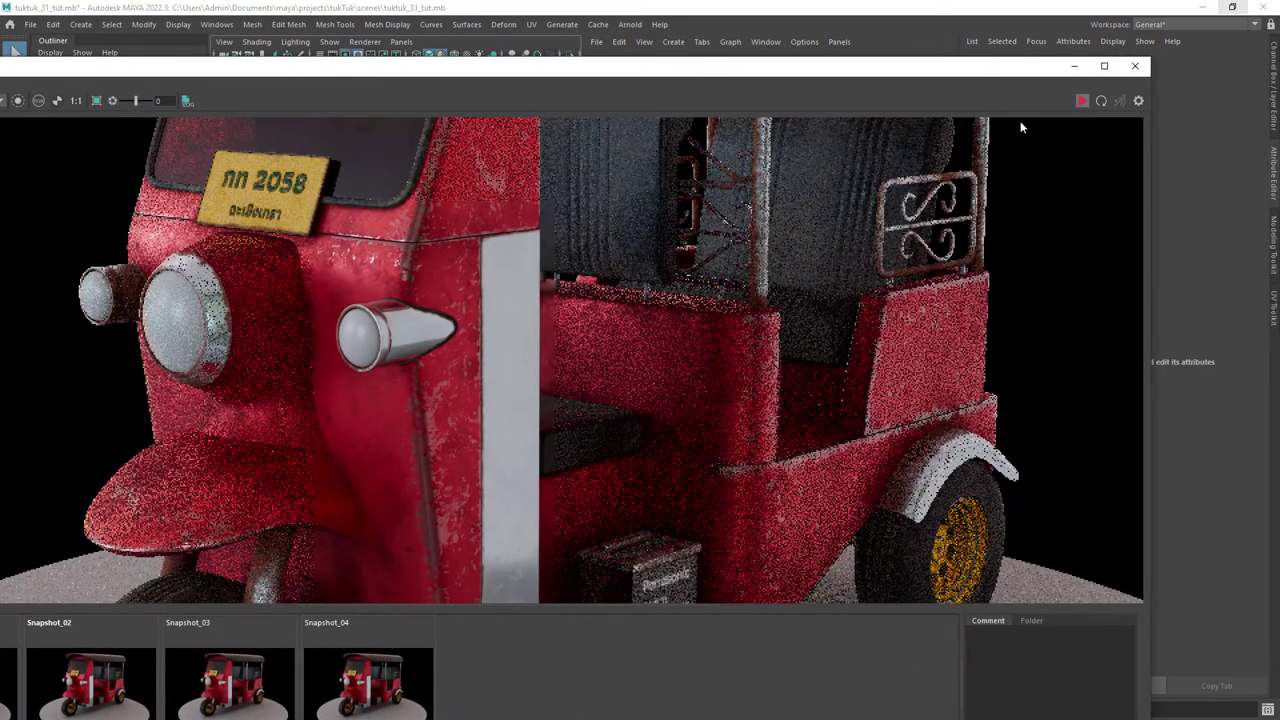
Restrict the render to a crop region around the windshield and licence plate.
drag(788, 75, 853, 98)
middle_drag(574, 257, 584, 449)
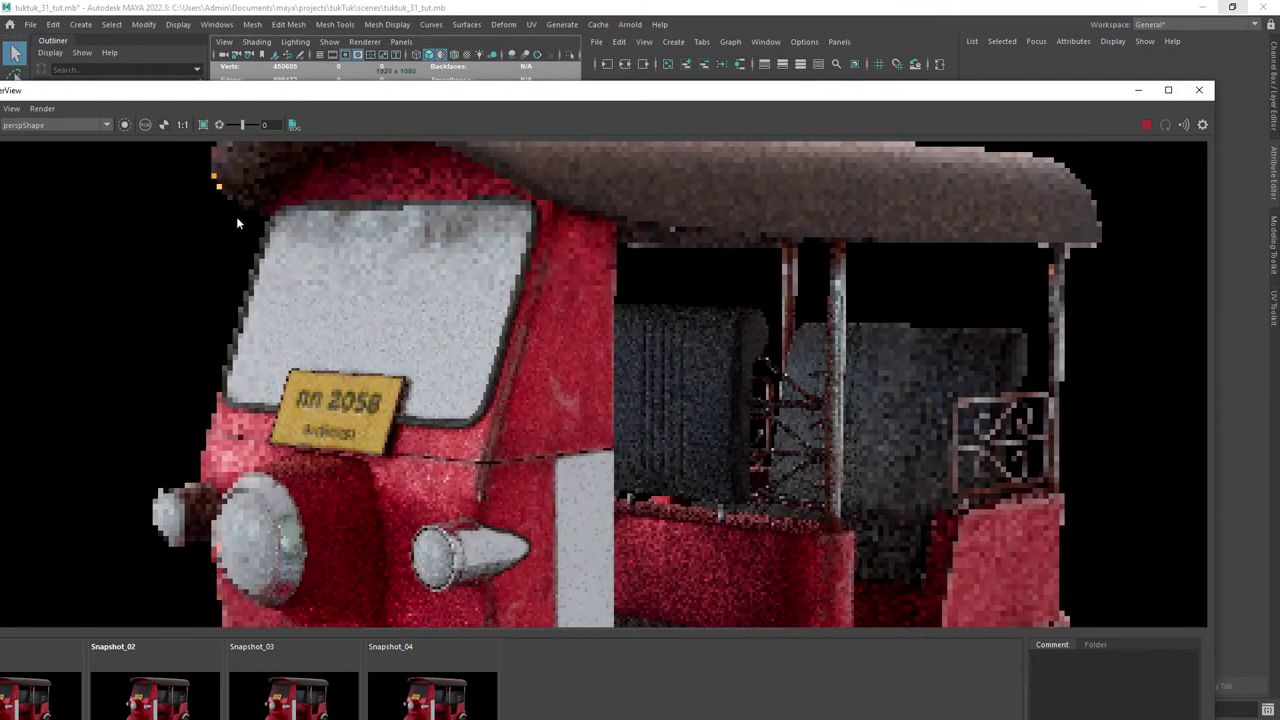
shift+drag(211, 197, 563, 466)
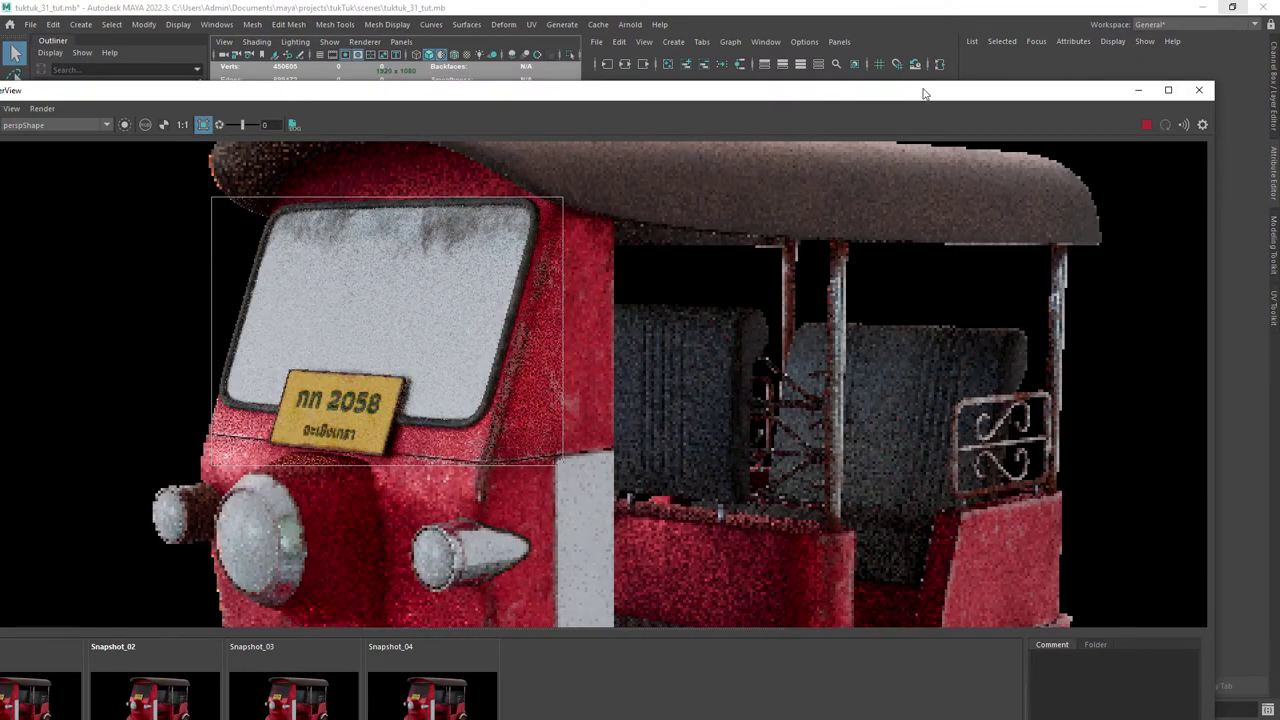
Shrink the Arnold RenderView window and place it so the windshield render sits beside the node graph.
drag(927, 84, 889, 153)
middle_drag(588, 302, 612, 321)
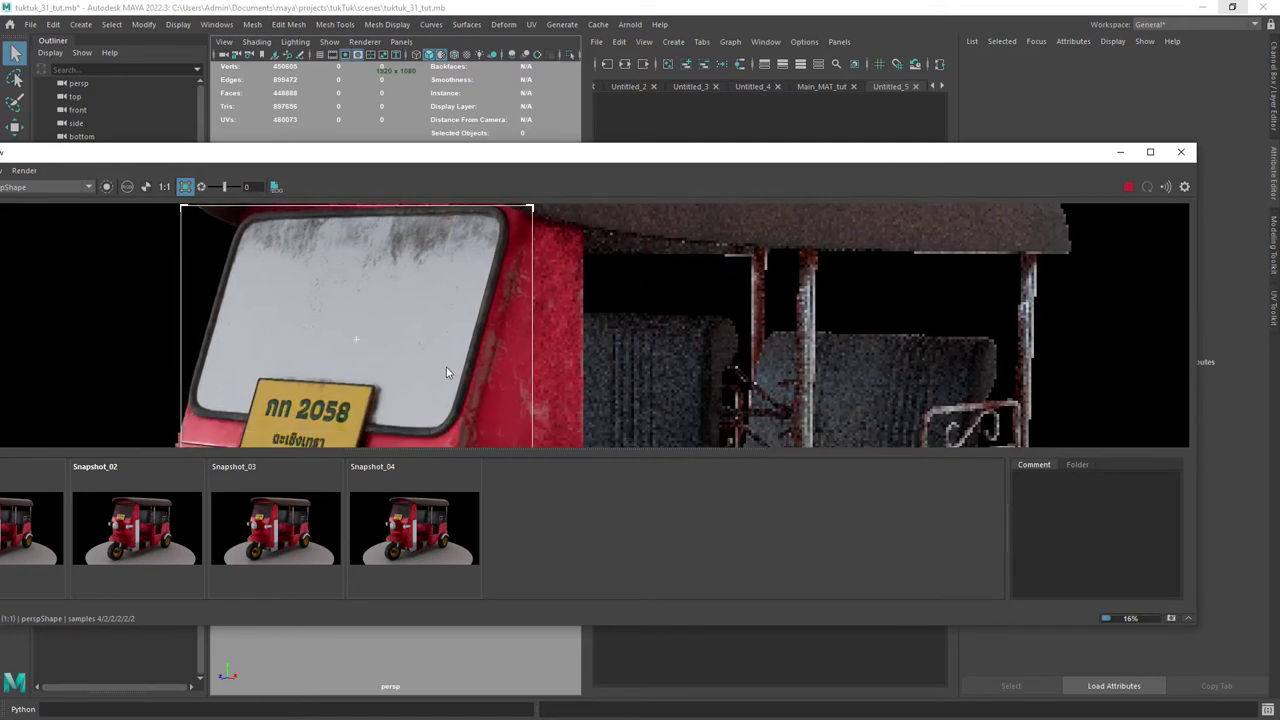
drag(641, 165, 600, 248)
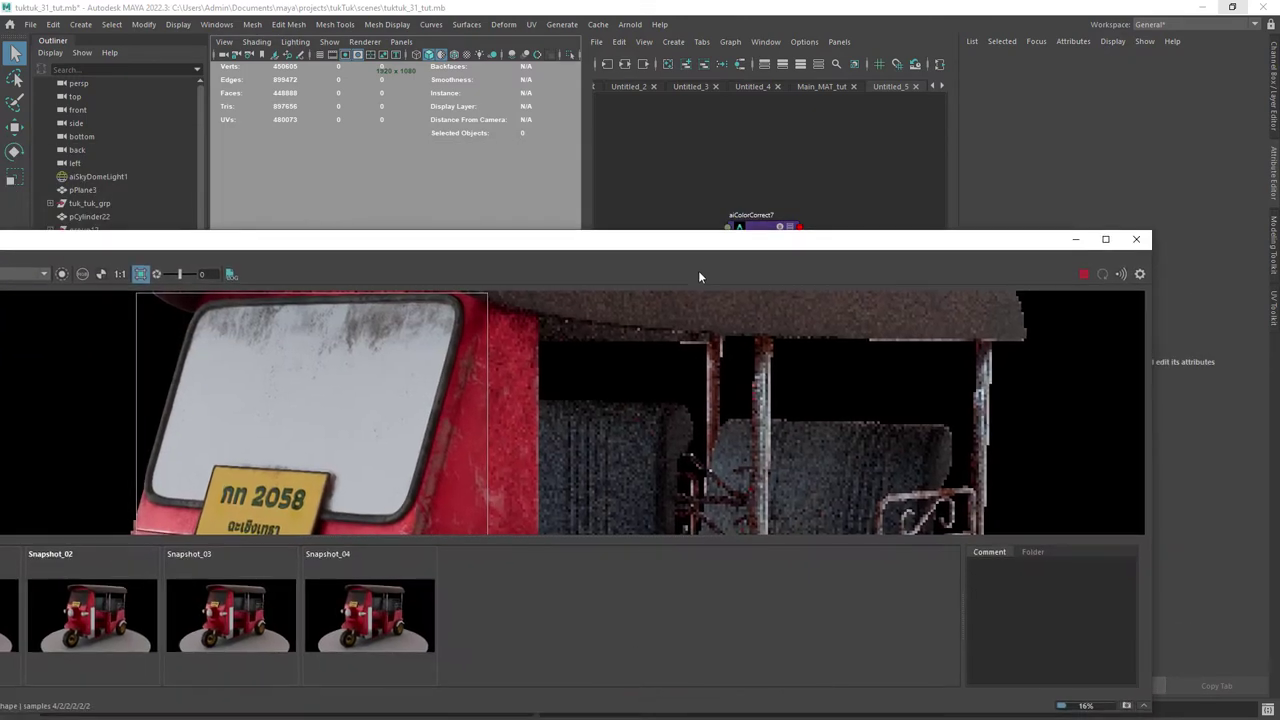
drag(1151, 378, 471, 390)
middle_drag(233, 414, 455, 411)
drag(328, 240, 442, 133)
Rearrange the graph so the roughness nodes sit between the base color nodes and the opacity nodes.
click(756, 252)
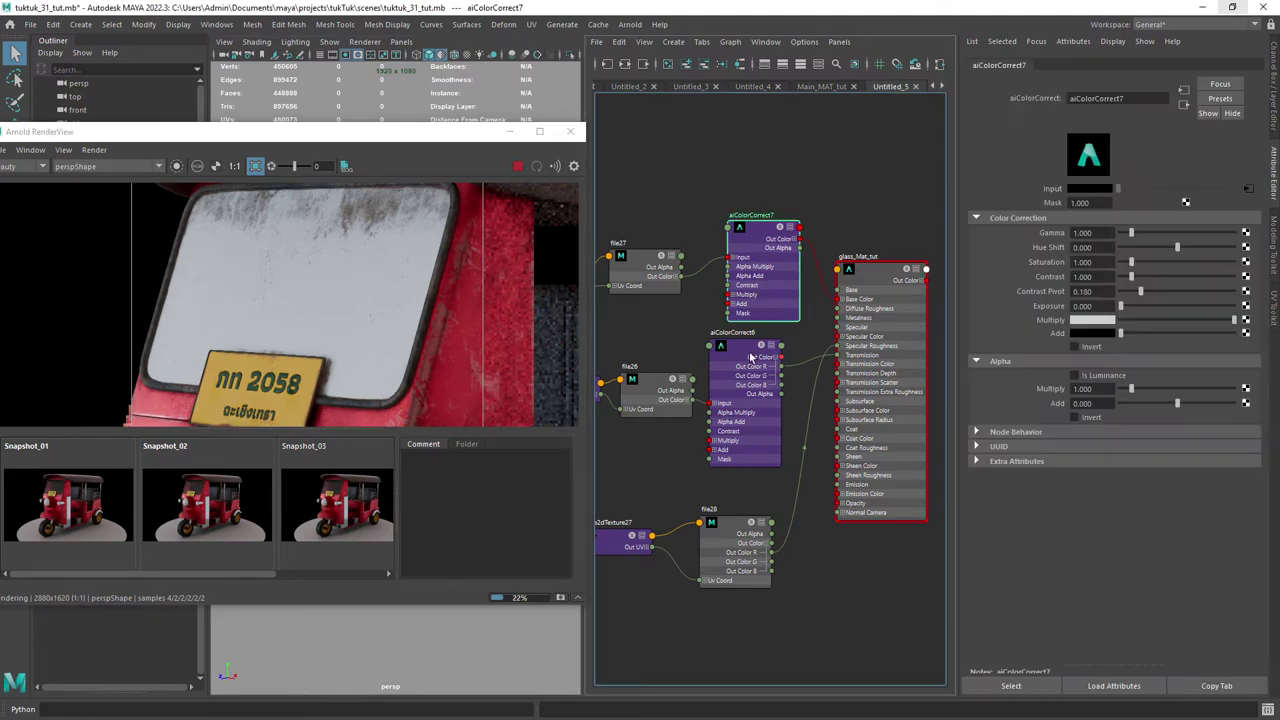
drag(749, 357, 750, 373)
click(718, 528)
scroll(674, 528, down, 4)
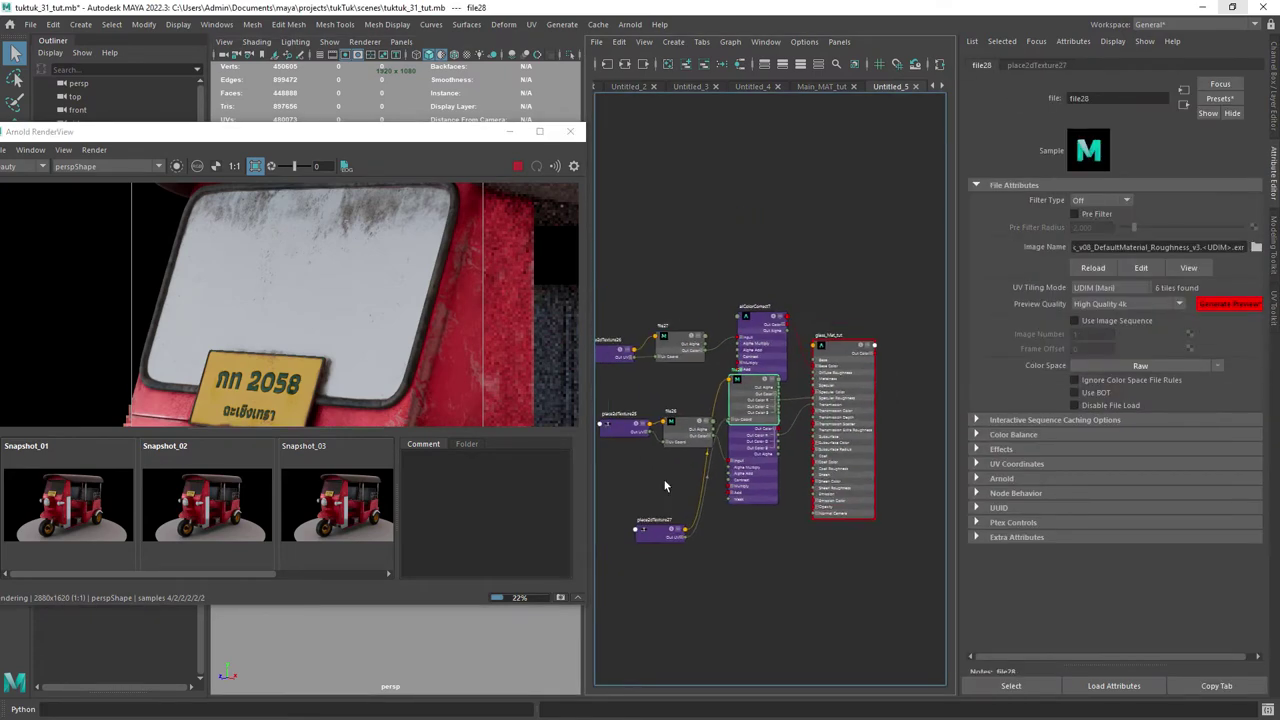
click(655, 388)
drag(670, 439, 672, 486)
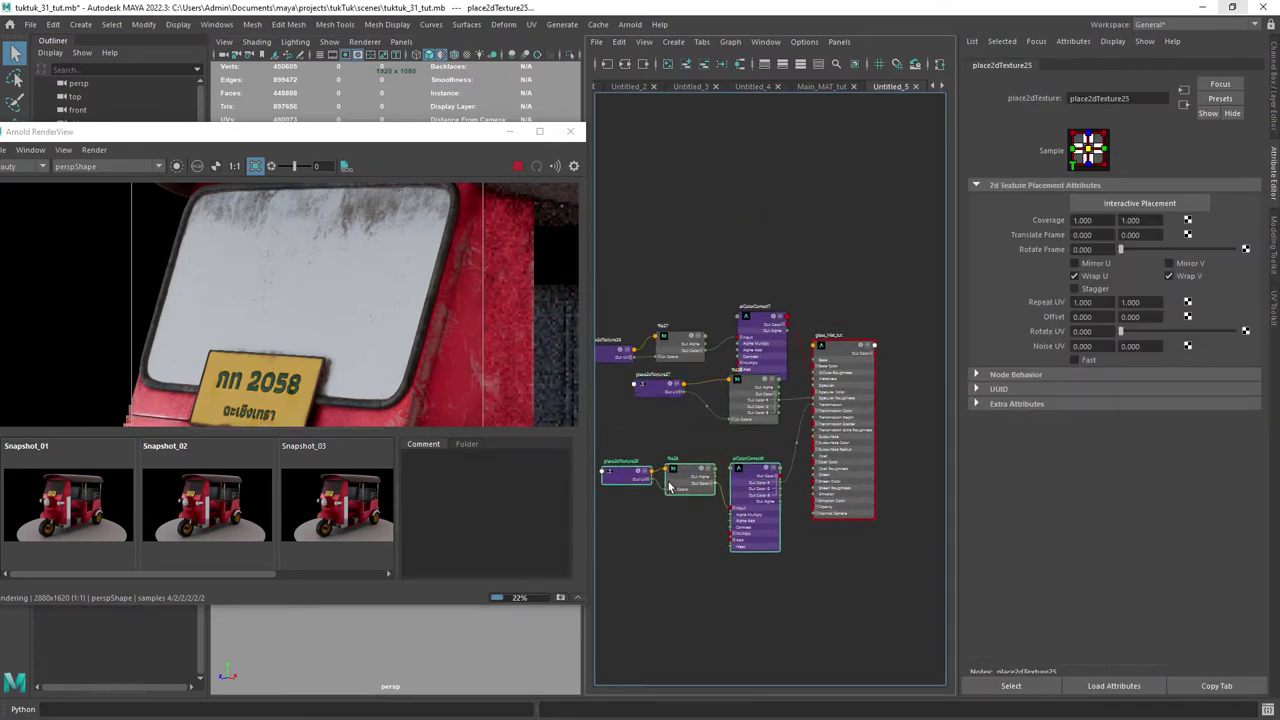
drag(739, 402, 741, 422)
drag(663, 394, 664, 419)
Enable Invert under Color Correction on the opacity texture's aiColorCorrect node.
alt+right_drag(697, 420, 802, 524)
click(777, 501)
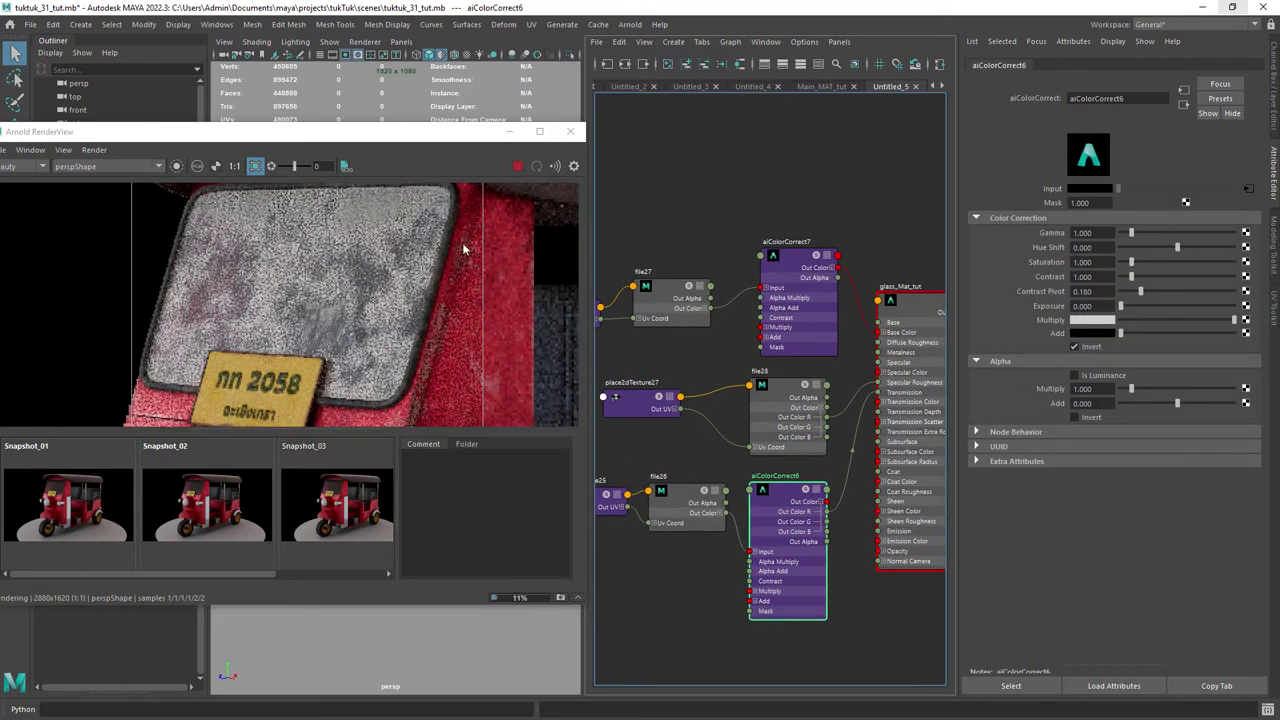
middle_drag(495, 239, 496, 253)
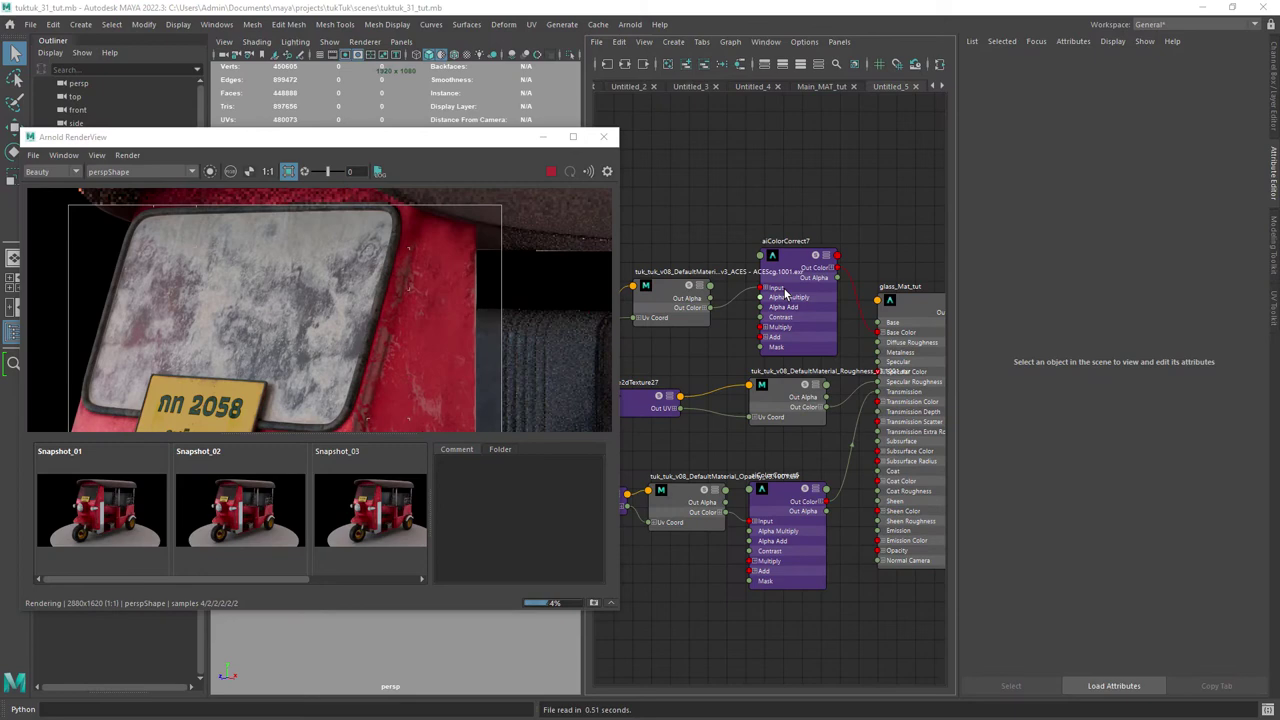
Set the base color aiColorCorrect's saturation to 2 and lower its contrast to about 0.833.
click(797, 260)
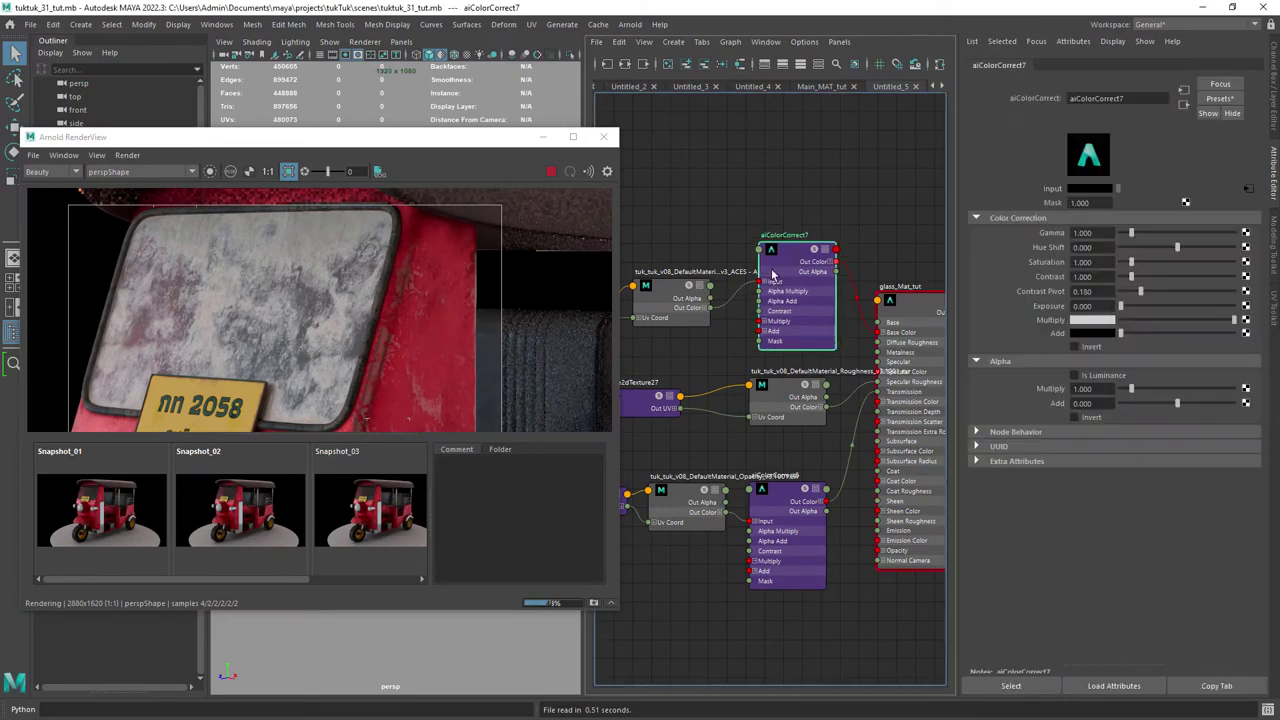
click(673, 288)
click(783, 286)
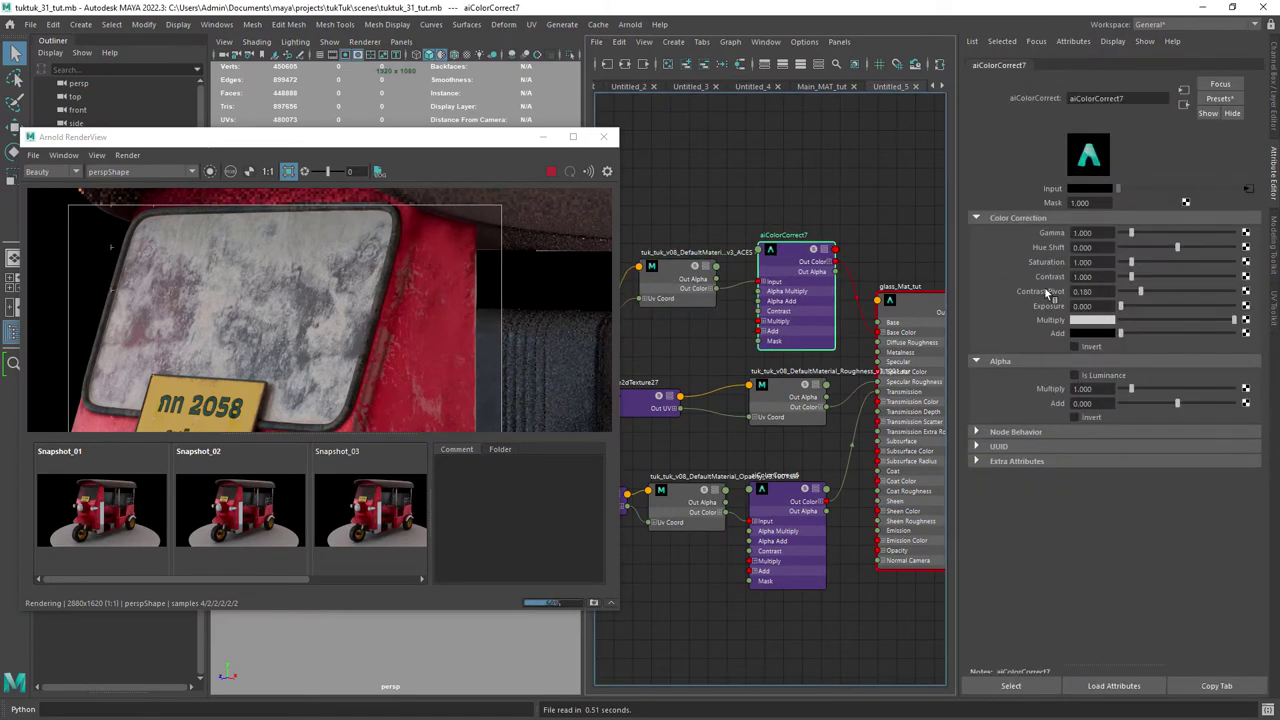
text(2)
key(Tab)
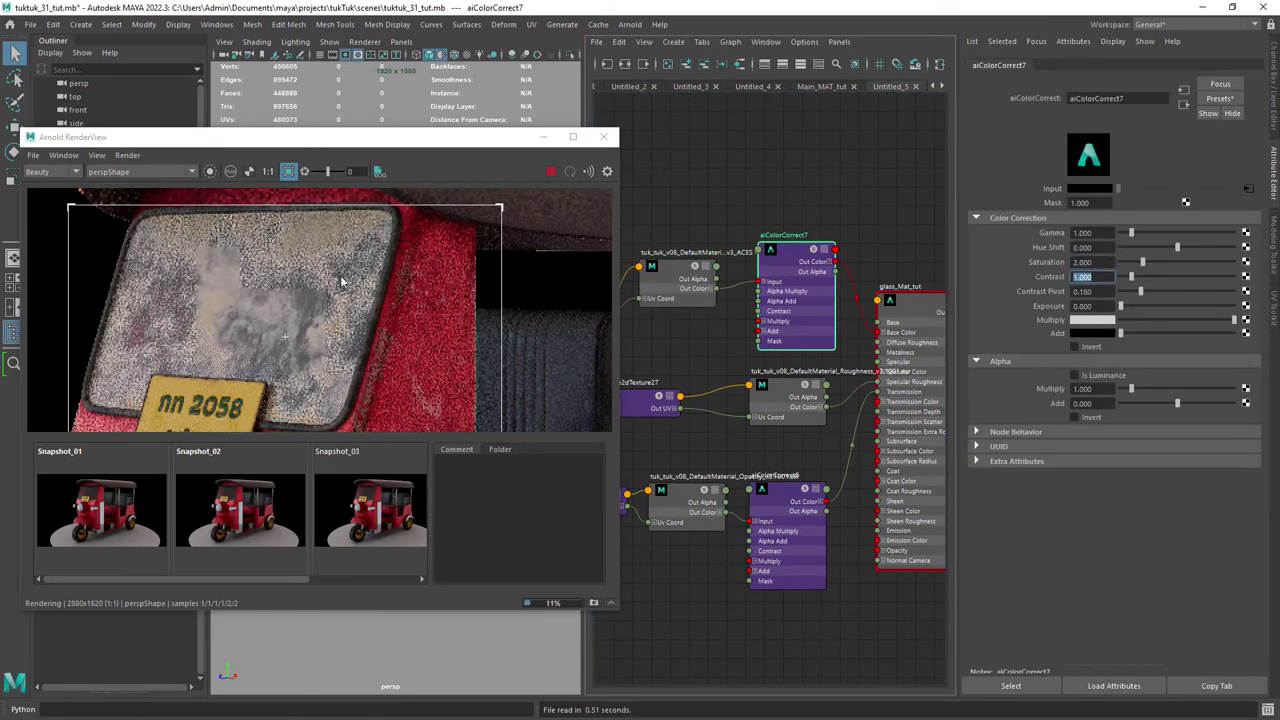
drag(1136, 276, 1130, 277)
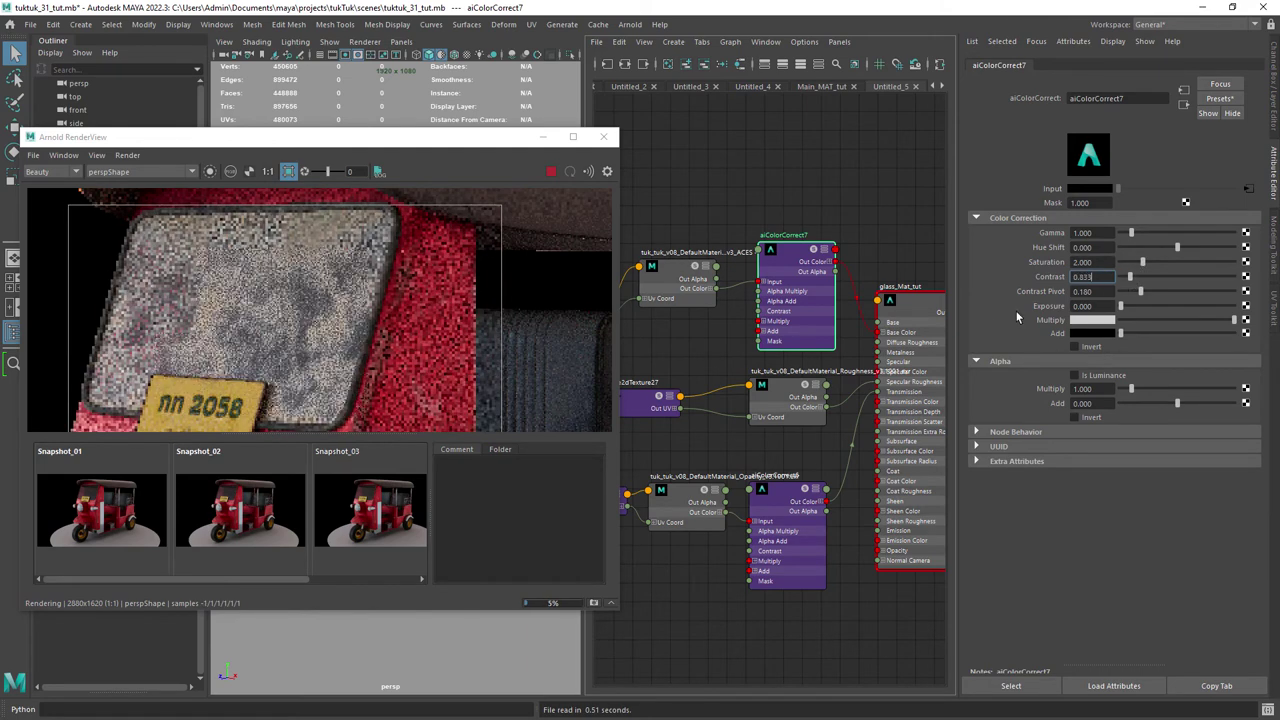
Insert an aiColorCorrect node between the roughness file and glass_Mat_tut's Specular Roughness, using its Out Color G.
click(811, 398)
key(Tab)
drag(789, 408, 877, 382)
click(849, 424)
click(910, 382)
click(847, 401)
drag(812, 388, 810, 364)
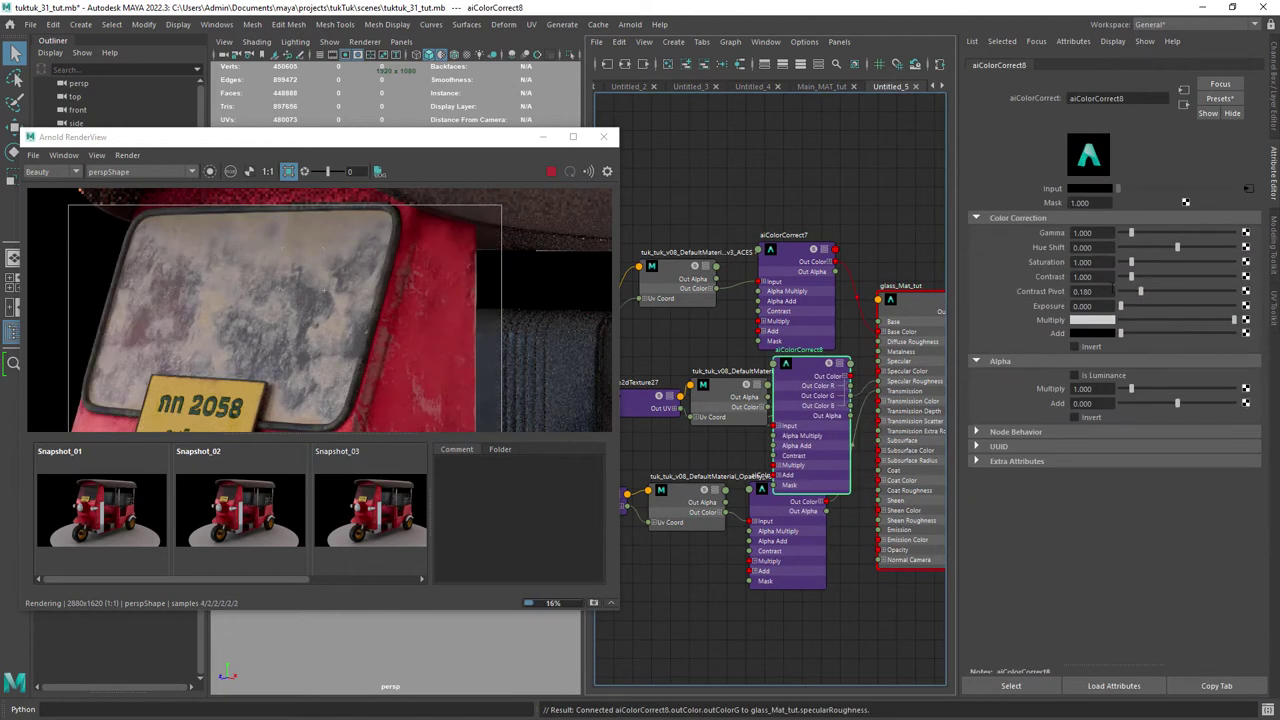
Lower the roughness aiColorCorrect's gamma to about 0.536.
drag(1131, 233, 1127, 234)
click(268, 171)
middle_drag(389, 328, 418, 318)
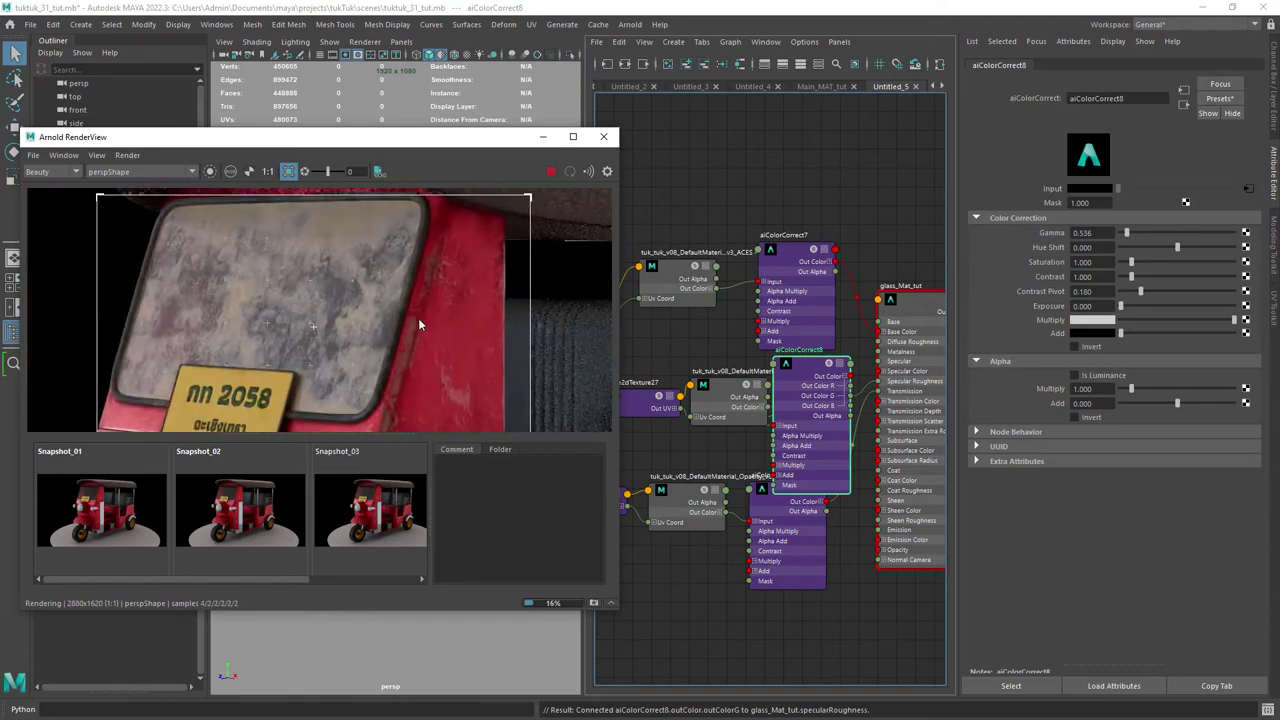
Maximize the Arnold RenderView and examine the dusty windshield and the tuk-tuk's body in the render.
click(573, 137)
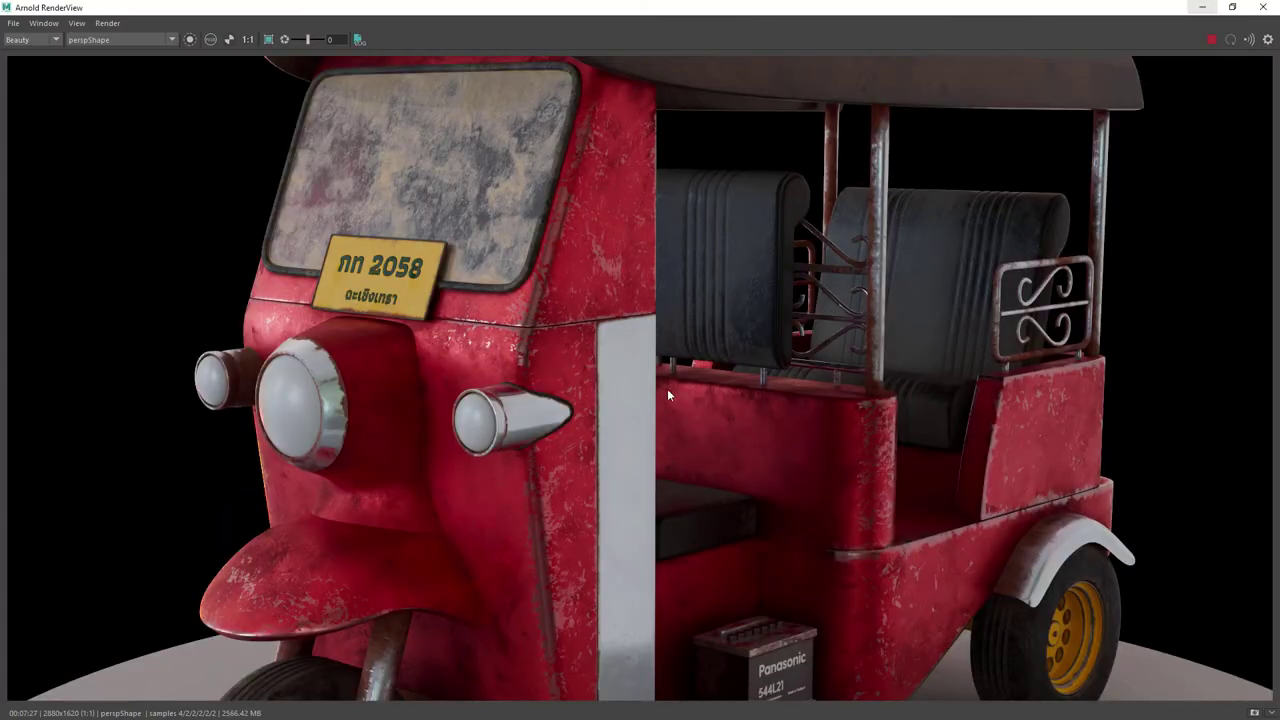
middle_drag(667, 388, 633, 440)
middle_drag(560, 242, 559, 188)
middle_drag(550, 431, 572, 269)
scroll(563, 441, down, 2)
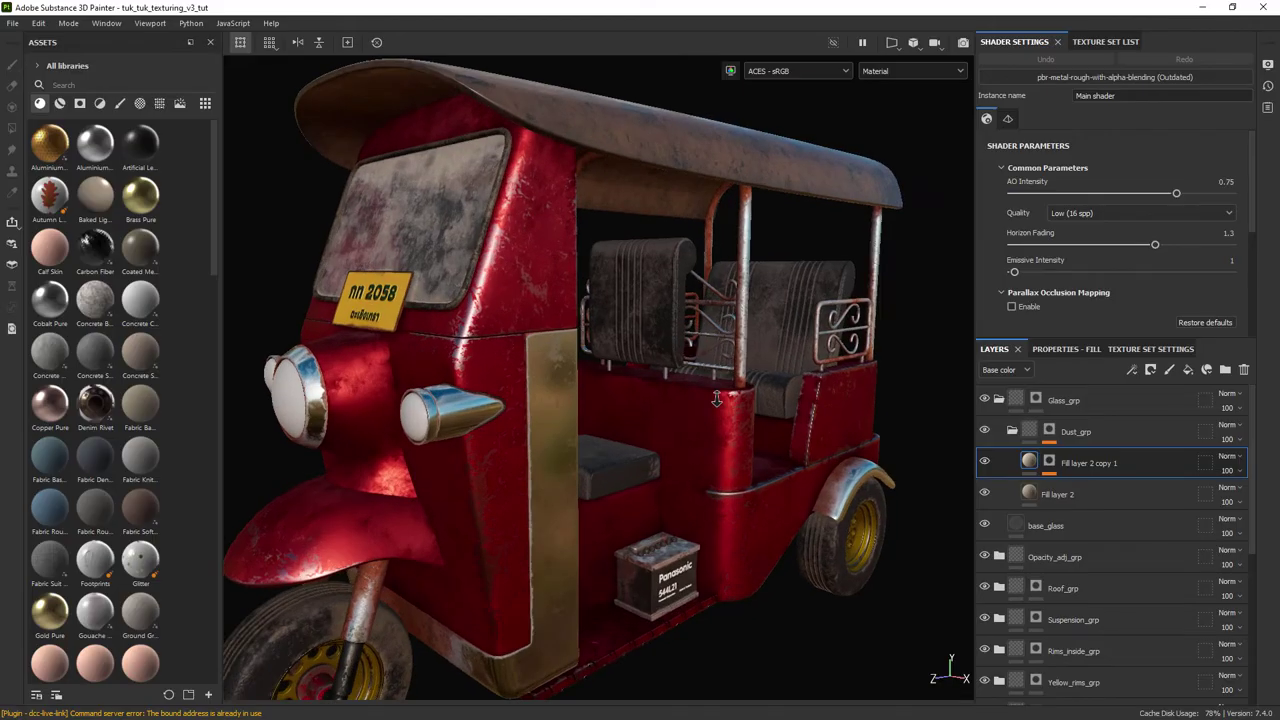
In Substance 3D Painter, collapse Glass_grp and add a new folder above it named Headlights_grp.
alt+right_drag(717, 399, 651, 363)
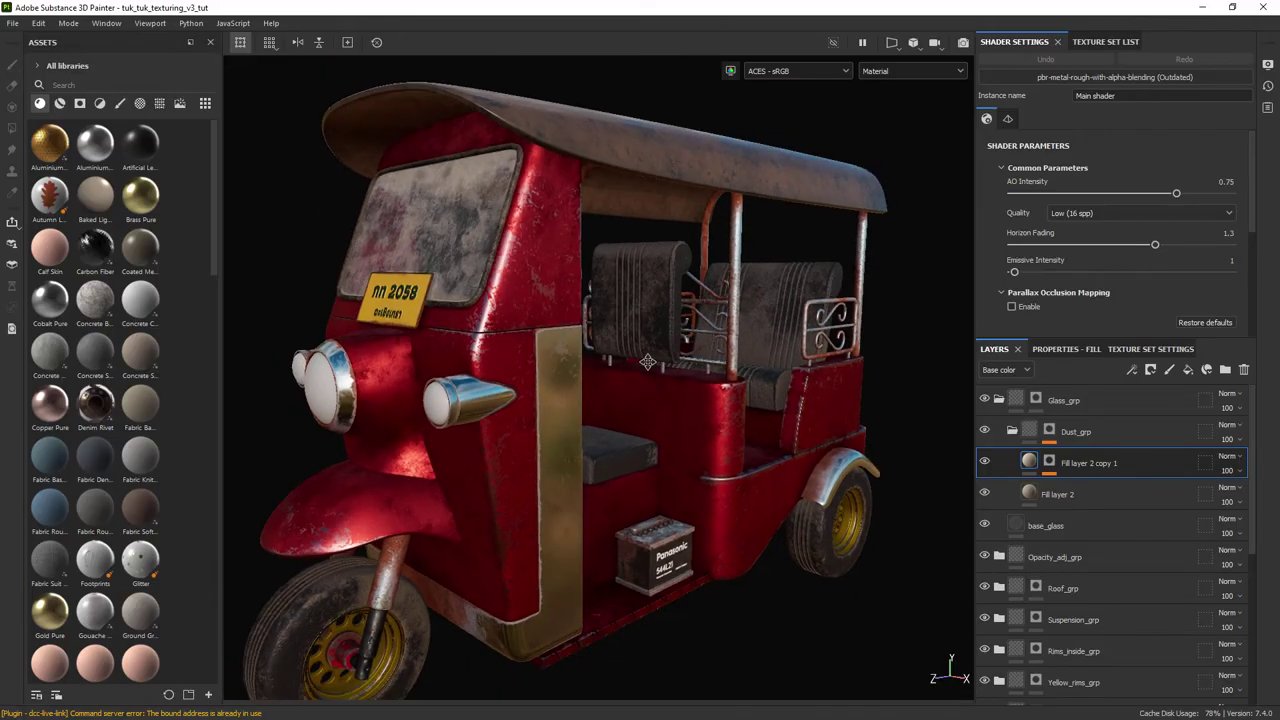
alt+middle_drag(651, 363, 734, 335)
alt+drag(680, 340, 735, 338)
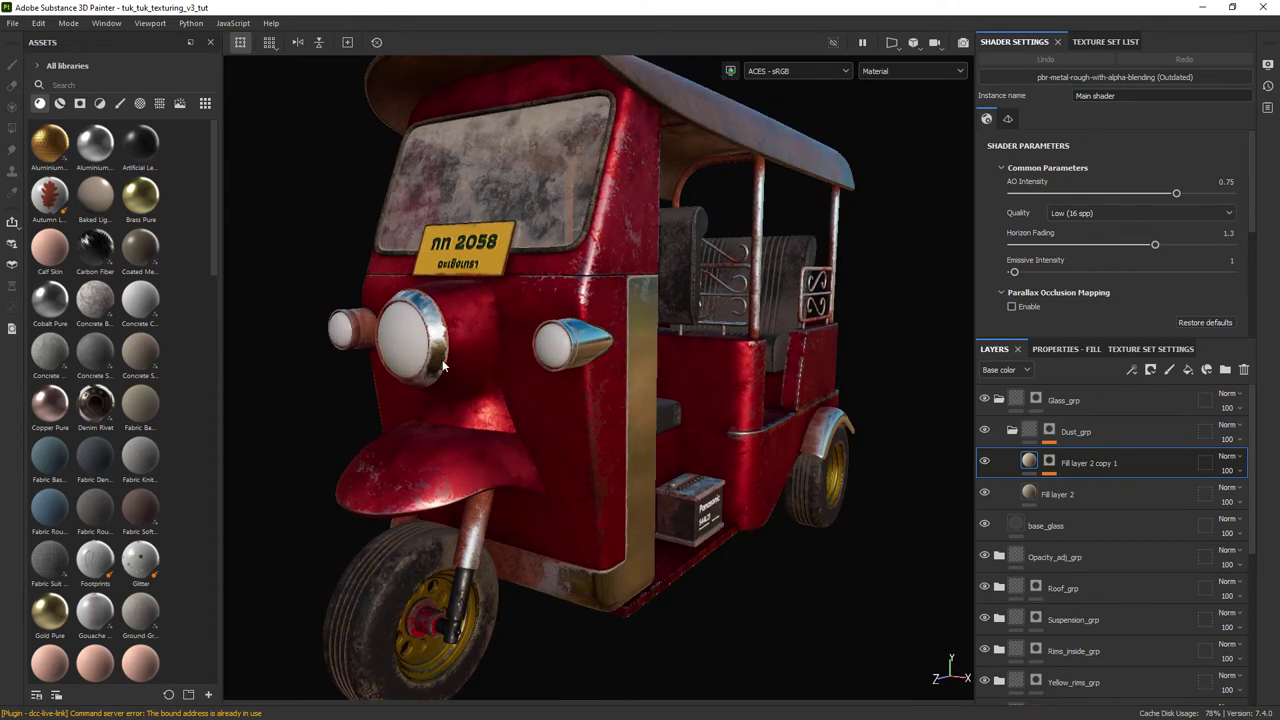
alt+middle_drag(400, 364, 463, 358)
alt+drag(506, 366, 720, 375)
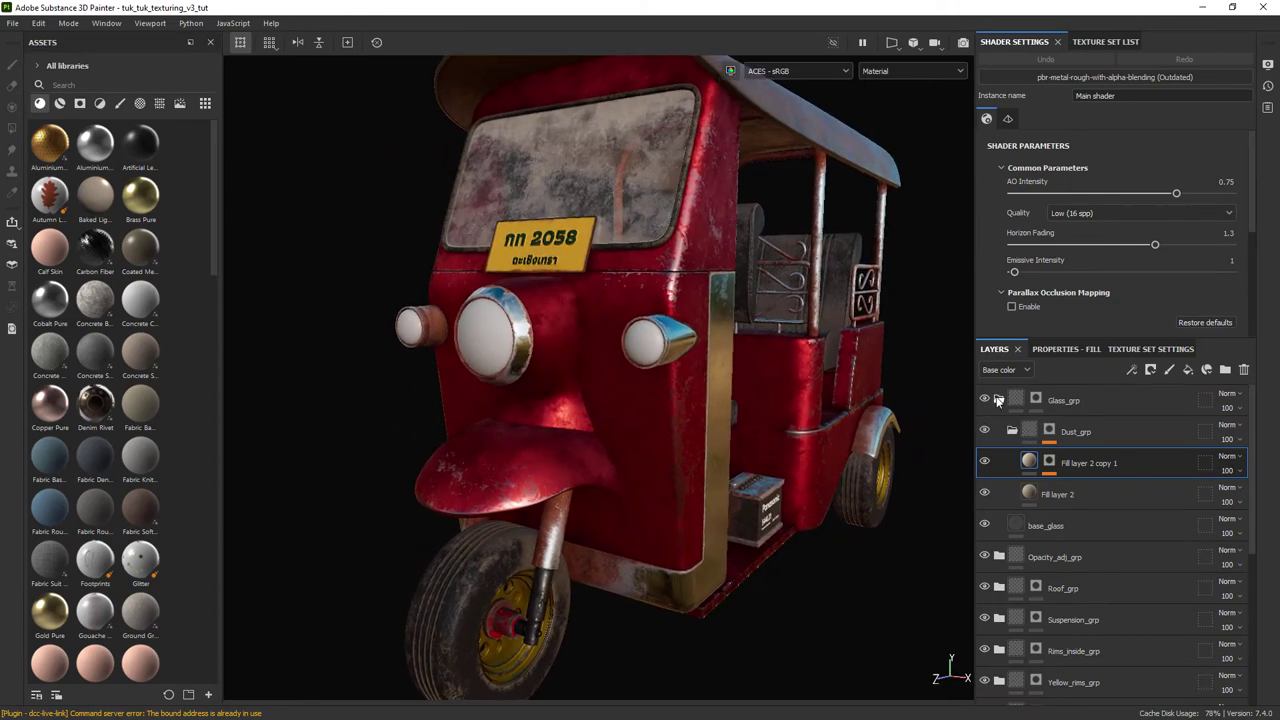
click(998, 400)
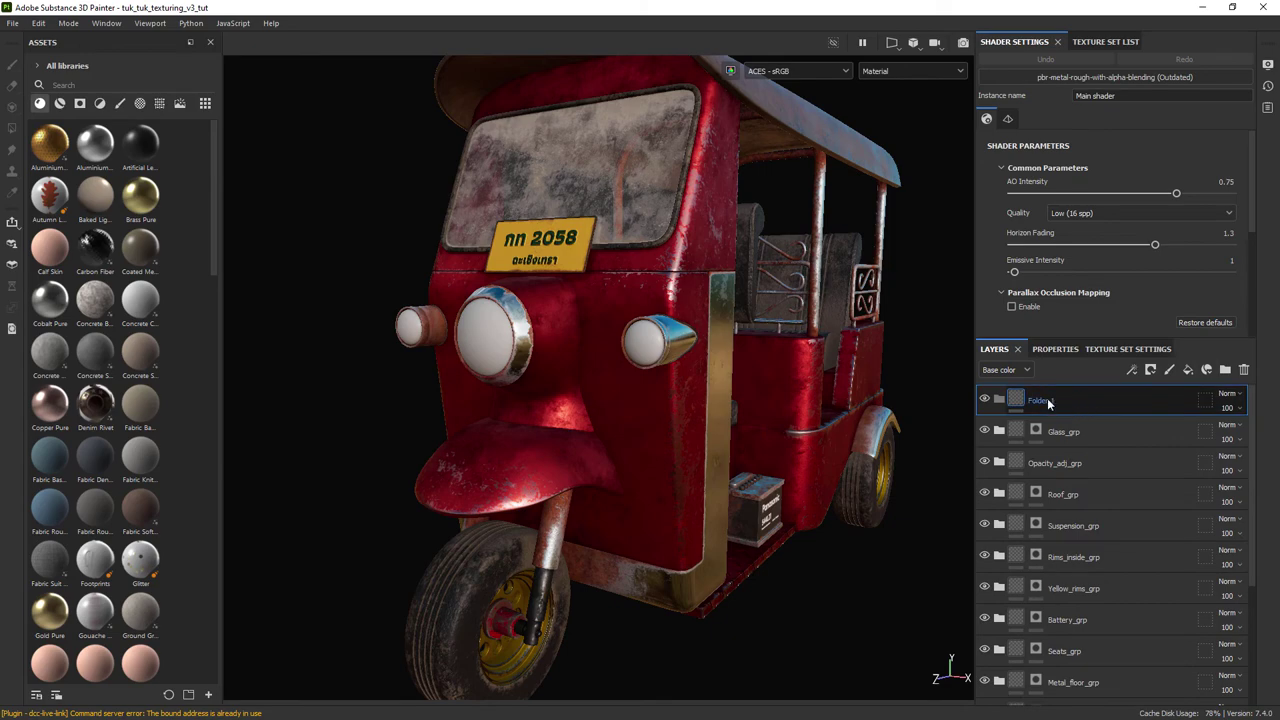
key(BackSpace)
key(BackSpace)
key(BackSpace)
text(rp)
Add a black mask to Headlights_grp, activate Polygon Fill and display the Mask channel in the viewport.
click(1151, 370)
click(1178, 404)
key(4)
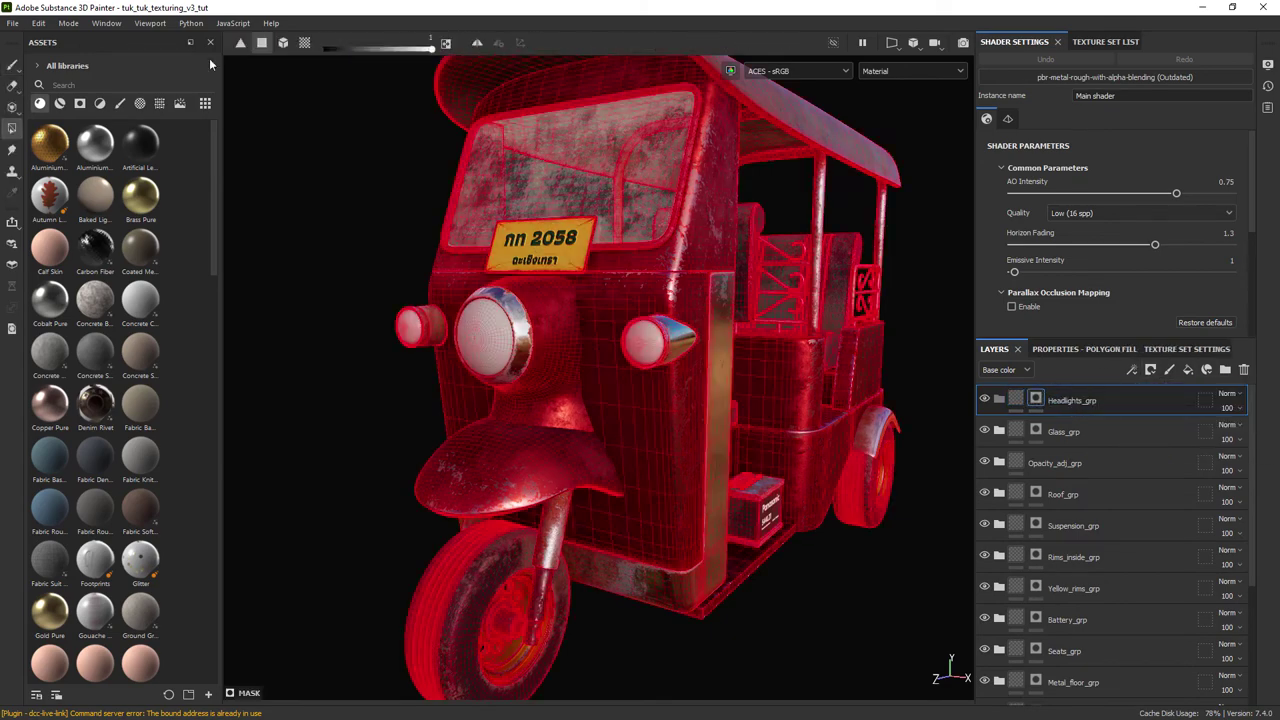
alt+right_drag(600, 360, 680, 345)
click(905, 71)
click(885, 207)
Fill the lenses of the main headlight and both side lights into the Headlights_grp mask, undoing the mis-selection.
click(676, 360)
click(706, 326)
key(ctrl+z)
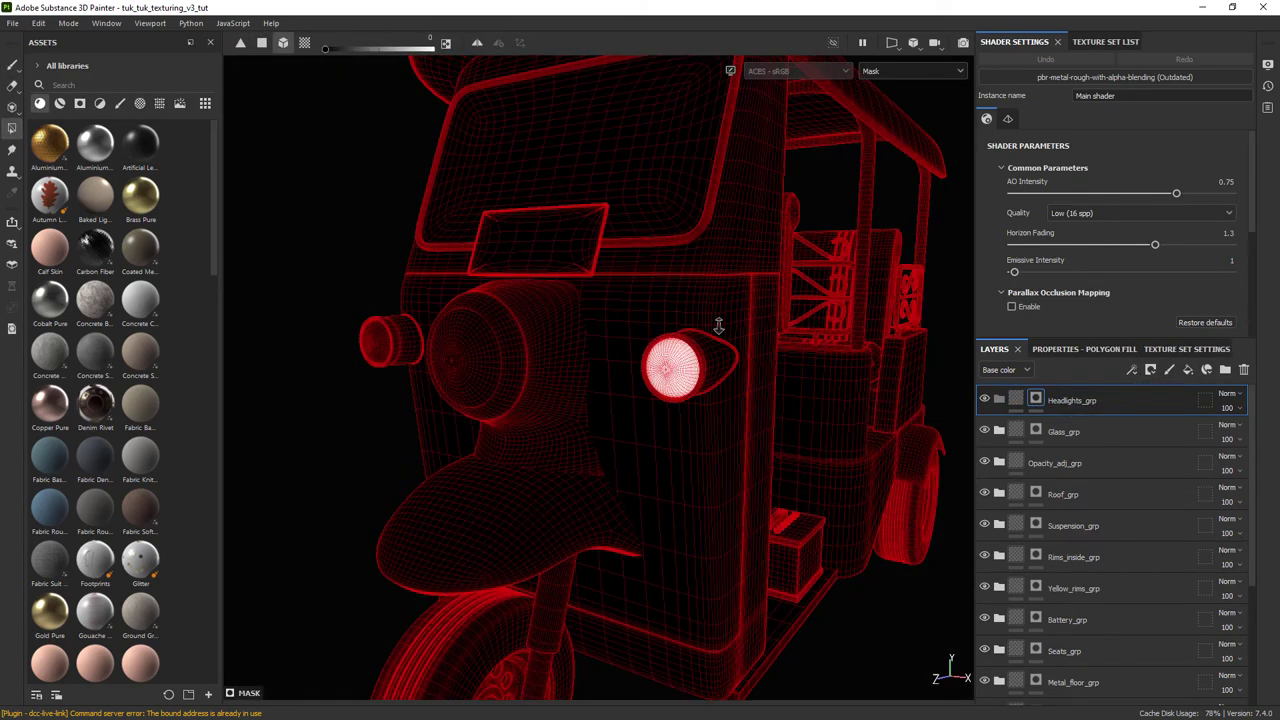
alt+shift+drag(717, 326, 597, 346)
click(597, 346)
click(465, 336)
mouse_move(465, 336)
alt+mouse_down()
mouse_move(526, 249)
mouse_move(517, 337)
alt+mouse_up()
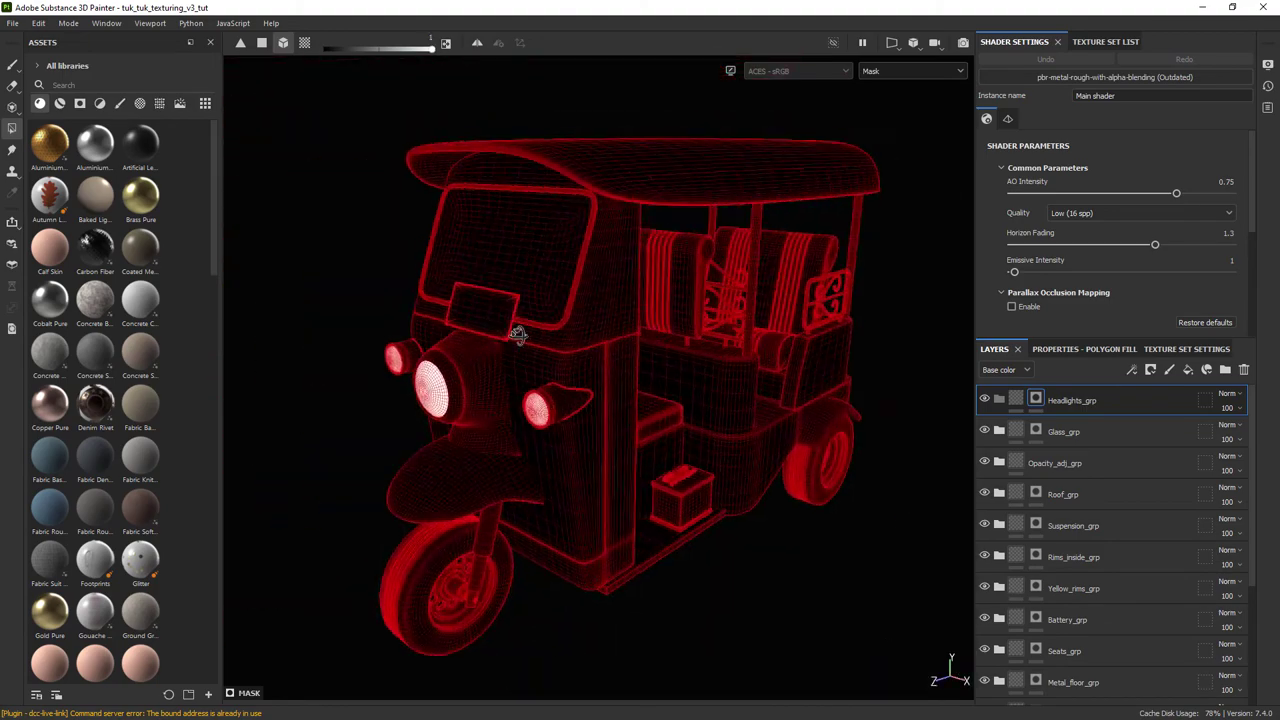
Leave Polygon Fill, add a fill layer for the headlights and return the viewport to Material display.
click(12, 65)
click(910, 71)
click(885, 122)
alt+middle_drag(612, 320, 637, 293)
alt+right_drag(637, 293, 690, 285)
click(1188, 370)
mouse_move(640, 405)
alt+mouse_down()
mouse_move(710, 417)
mouse_move(640, 400)
alt+mouse_up()
key(m)
alt+right_drag(820, 320, 759, 314)
Set the headlight fill layer's base color to white.
click(1066, 349)
click(1050, 689)
drag(940, 543, 906, 495)
click(1088, 461)
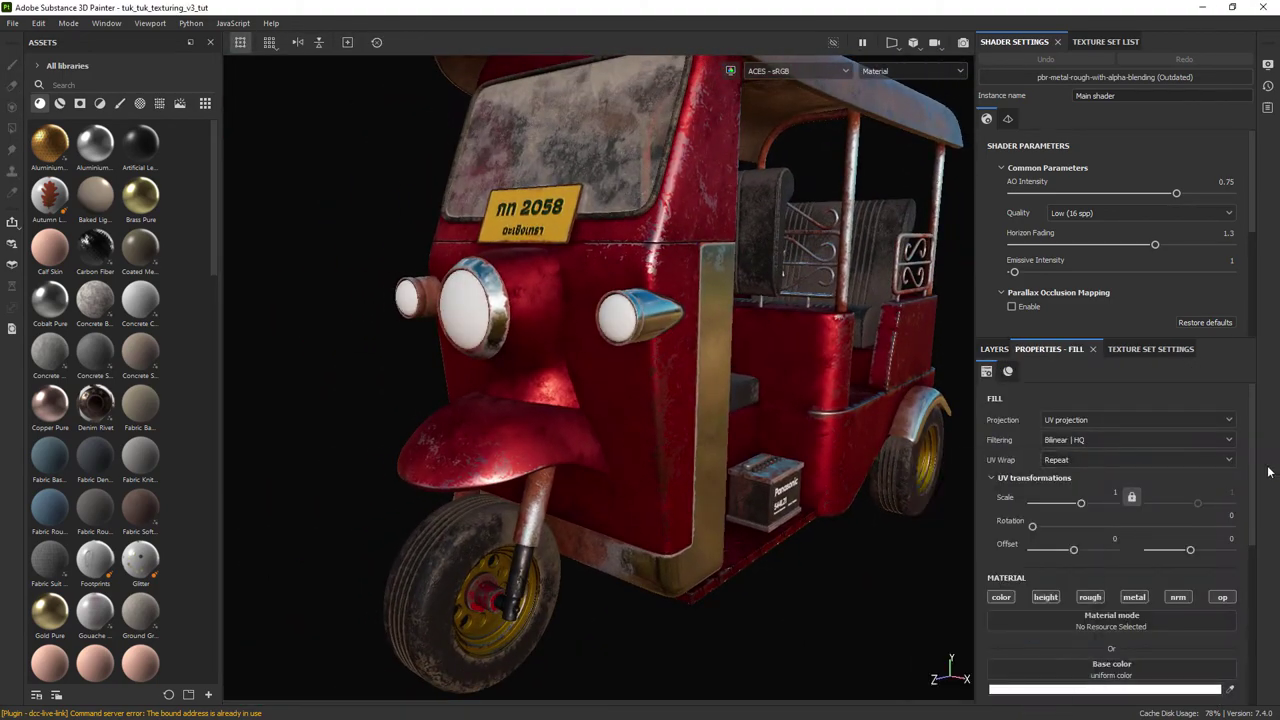
Set the headlight fill layer's roughness to about 0.16 and its opacity value to about 0.1.
drag(1252, 462, 1253, 612)
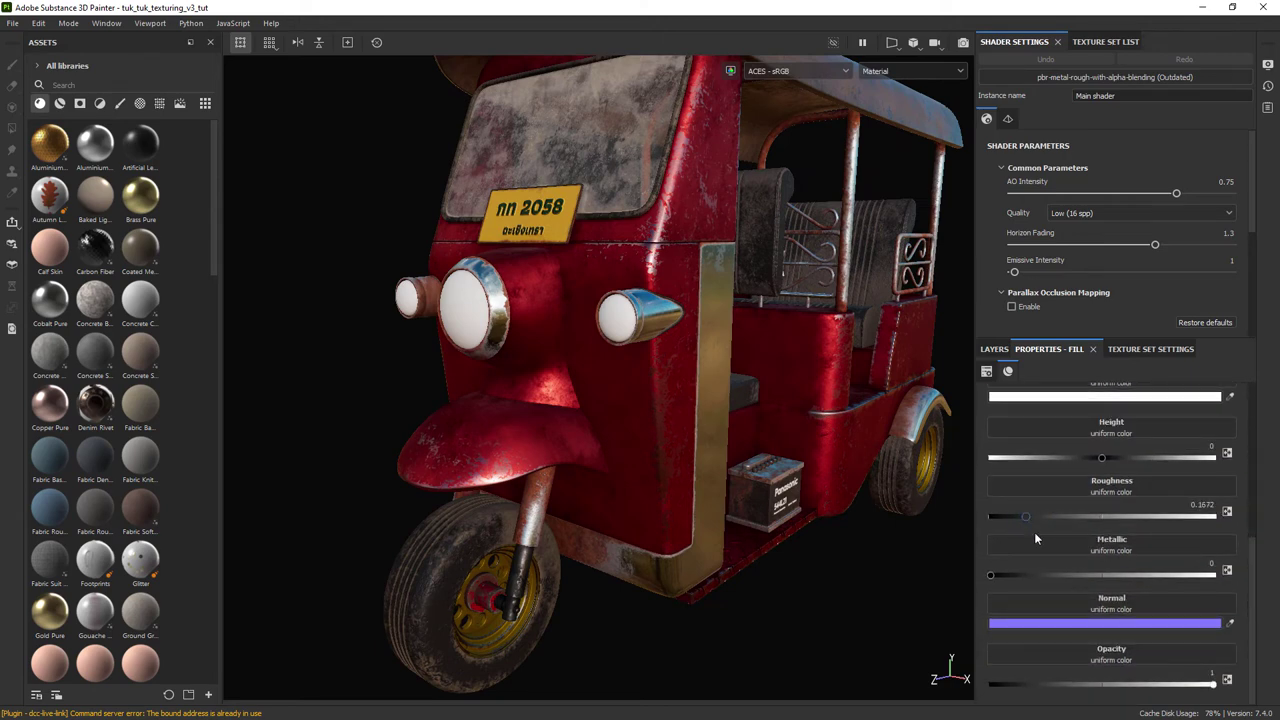
drag(1016, 523, 1025, 519)
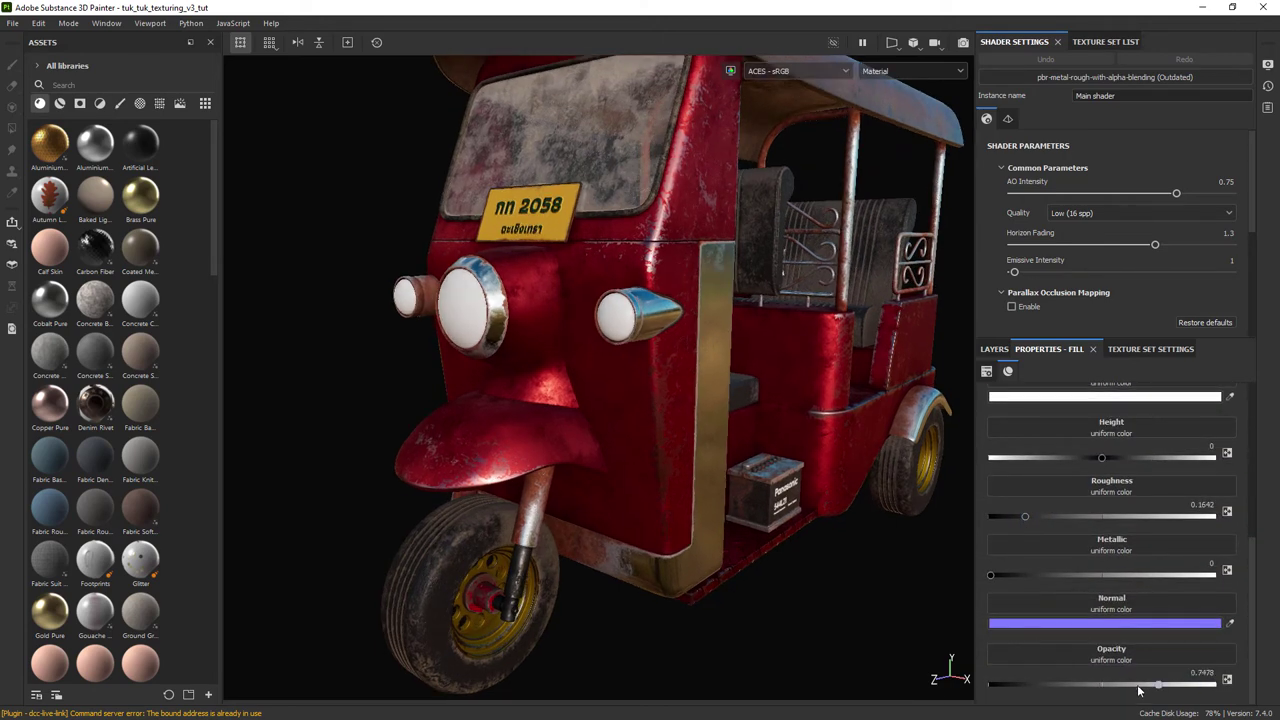
alt+drag(777, 526, 820, 512)
scroll(820, 512, up, 2)
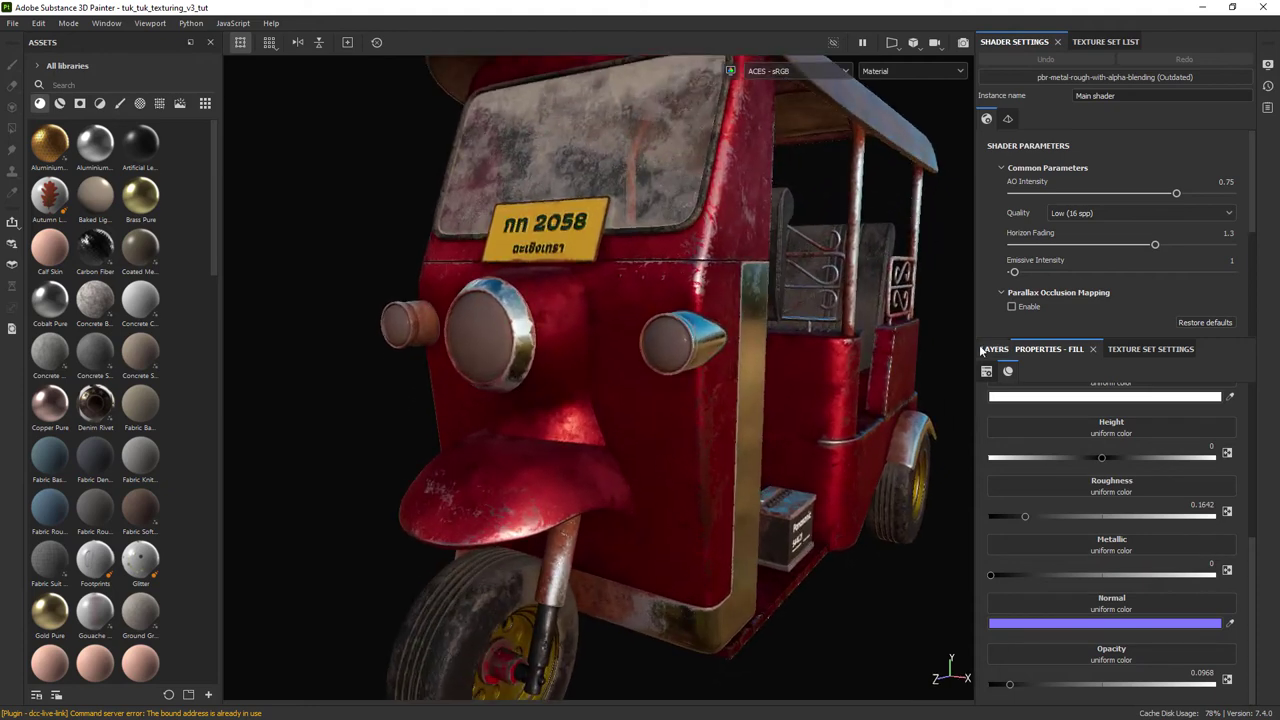
Rename the headlight fill layer as base_glass.
click(988, 349)
double_click(1064, 433)
text(base_glass)
key(Return)
Add a second fill layer with only the height channel active and assign the Brick generator as its height map.
click(1188, 370)
click(1068, 349)
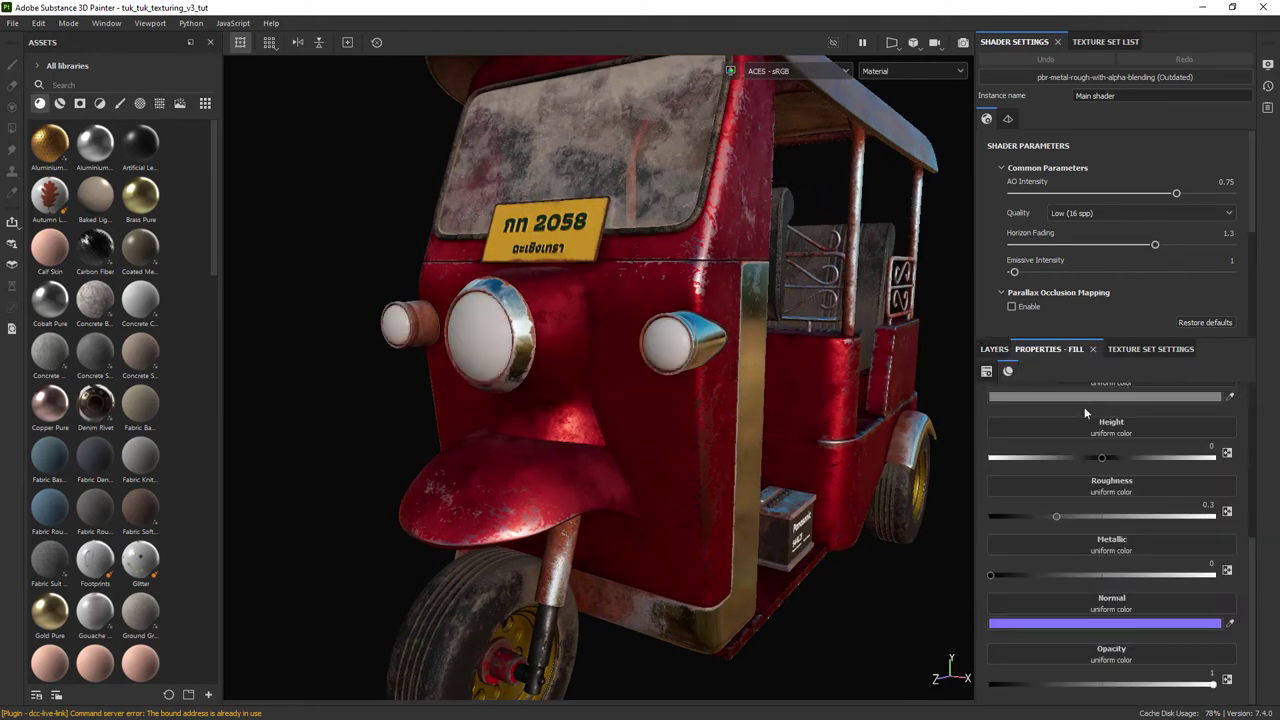
scroll(1150, 480, up, 5)
alt+click(1047, 597)
scroll(1060, 590, down, 3)
click(1119, 526)
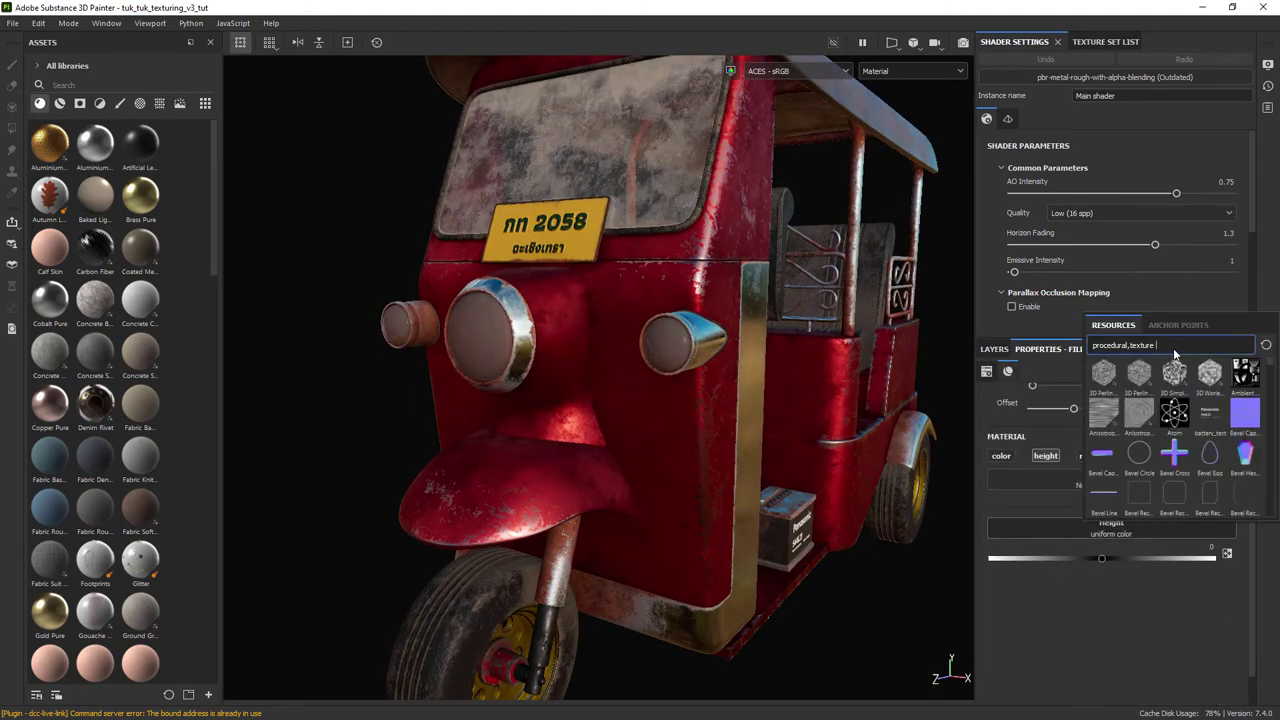
text(brick)
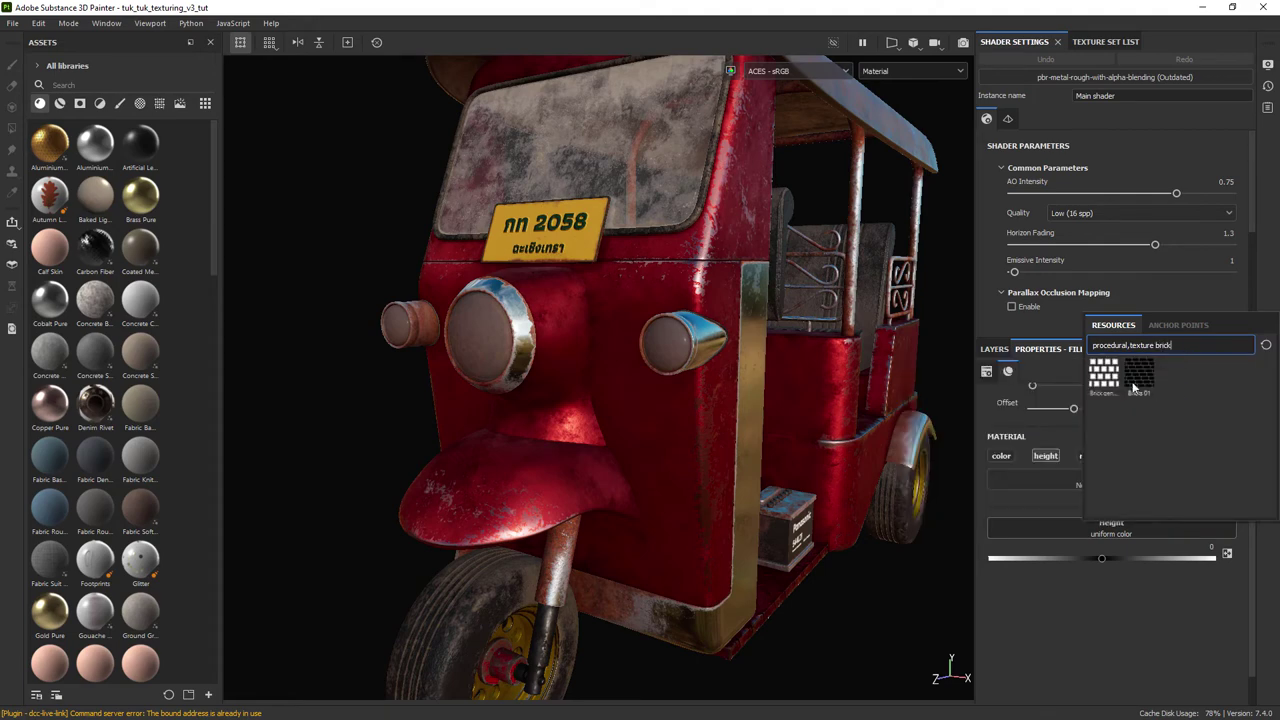
click(1103, 372)
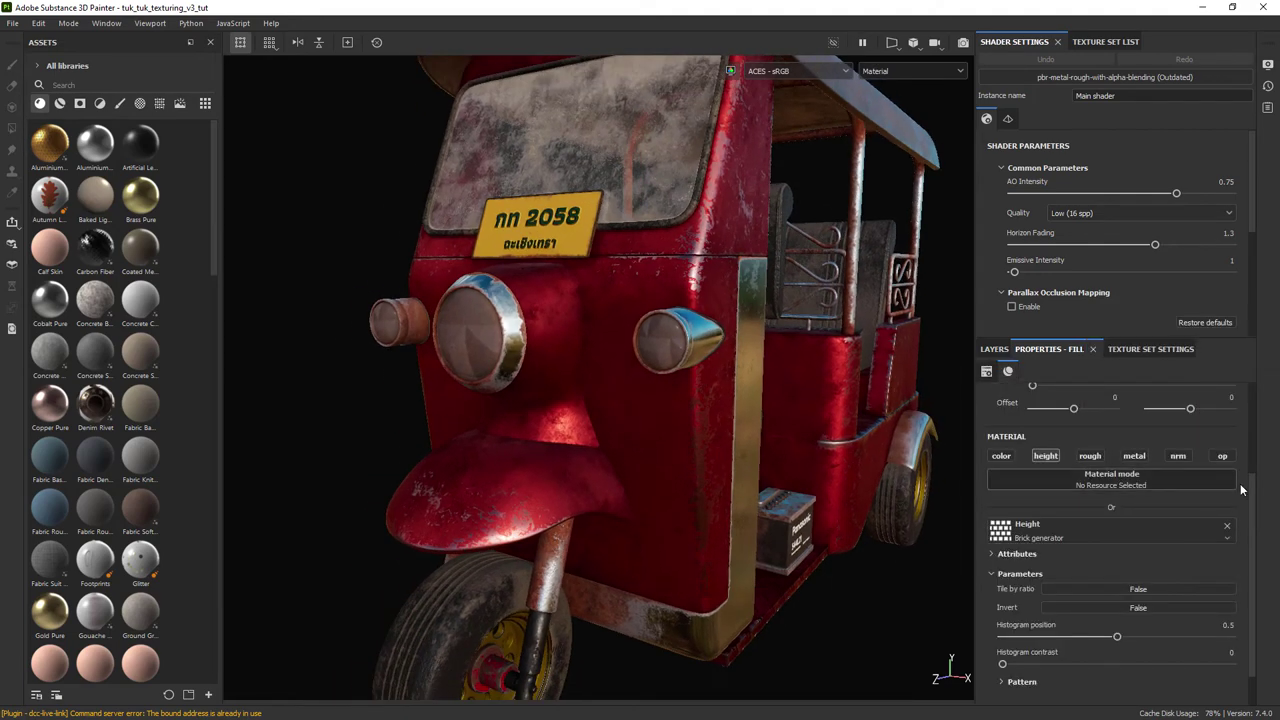
Set the Brick generator's pattern to 127 bricks in X and 1 brick in Y.
drag(1252, 522, 1256, 608)
click(1003, 638)
drag(1023, 467, 1010, 468)
drag(1023, 440, 1234, 446)
alt+drag(560, 400, 690, 270)
scroll(630, 405, up, 2)
key(c)
key(c)
scroll(1240, 530, up, 4)
key(m)
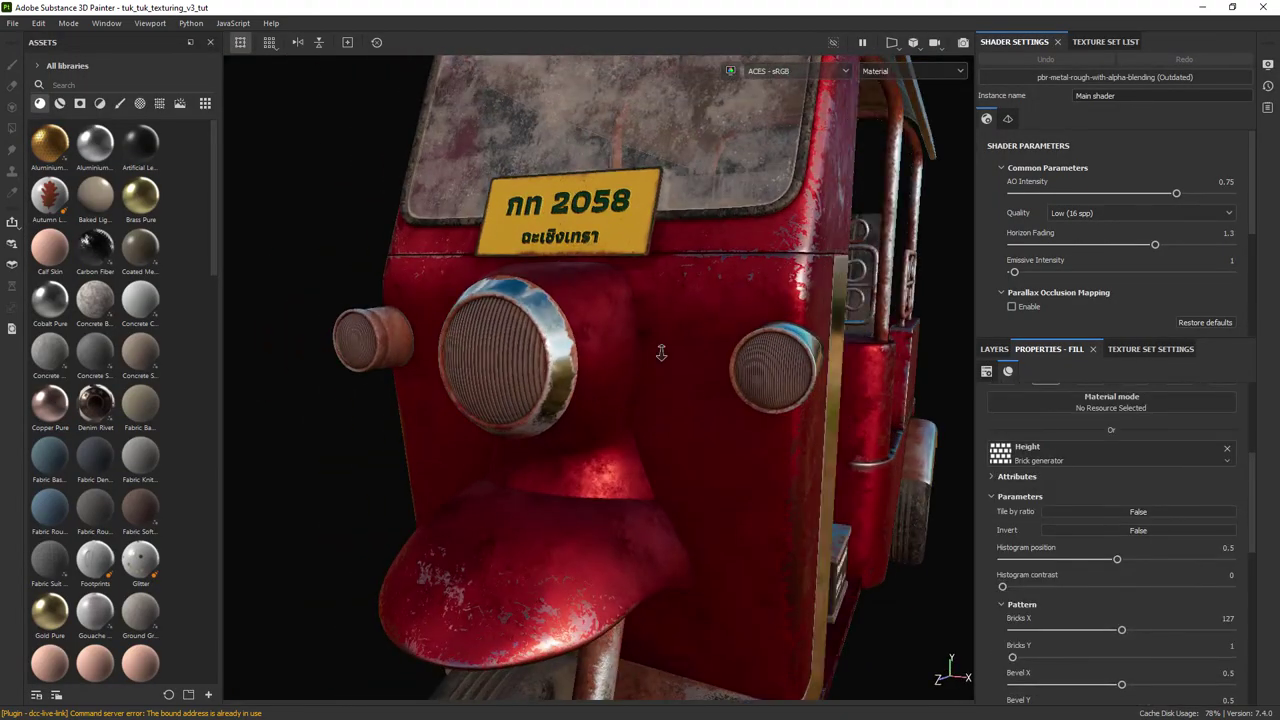
Set the brick pattern's Bevel Y to 0 while viewing the Height channel, undoing the trial Bevel X change.
key(c)
key(c)
scroll(1060, 530, down, 2)
drag(1122, 608, 1046, 611)
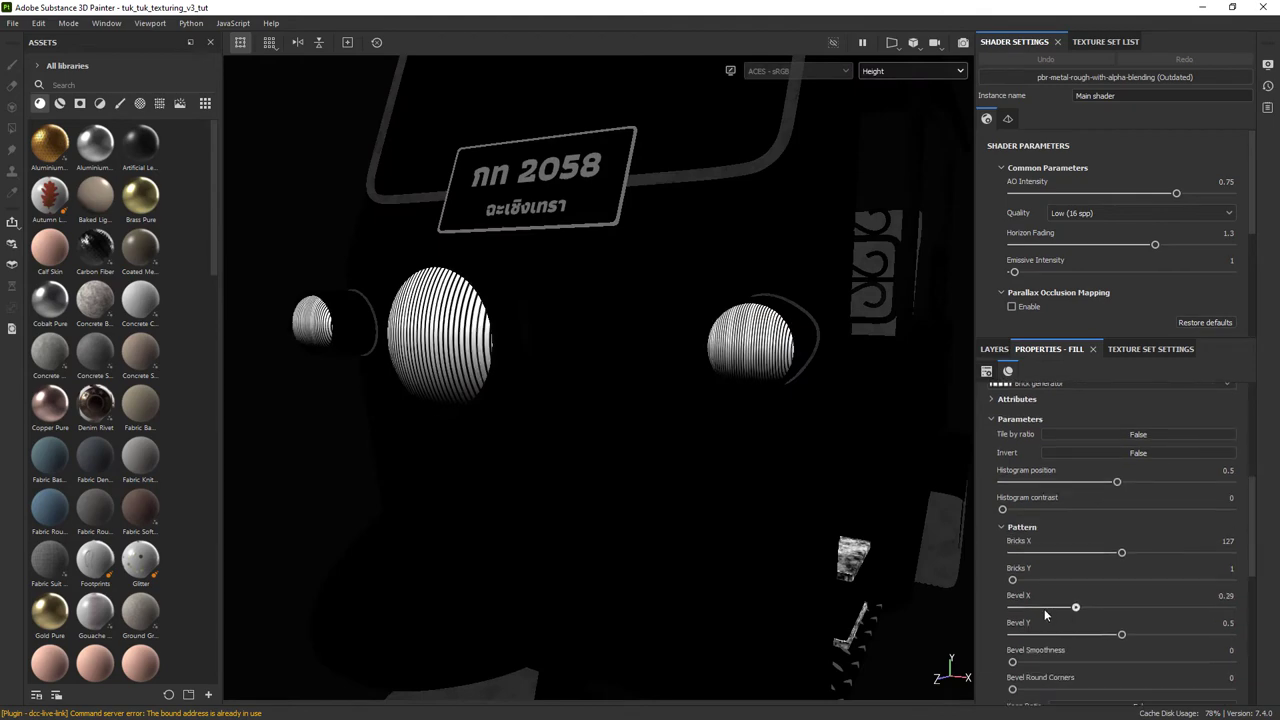
key(ctrl+z)
drag(1122, 635, 982, 636)
alt+drag(670, 400, 766, 369)
scroll(751, 413, down, 3)
key(m)
scroll(766, 369, up, 3)
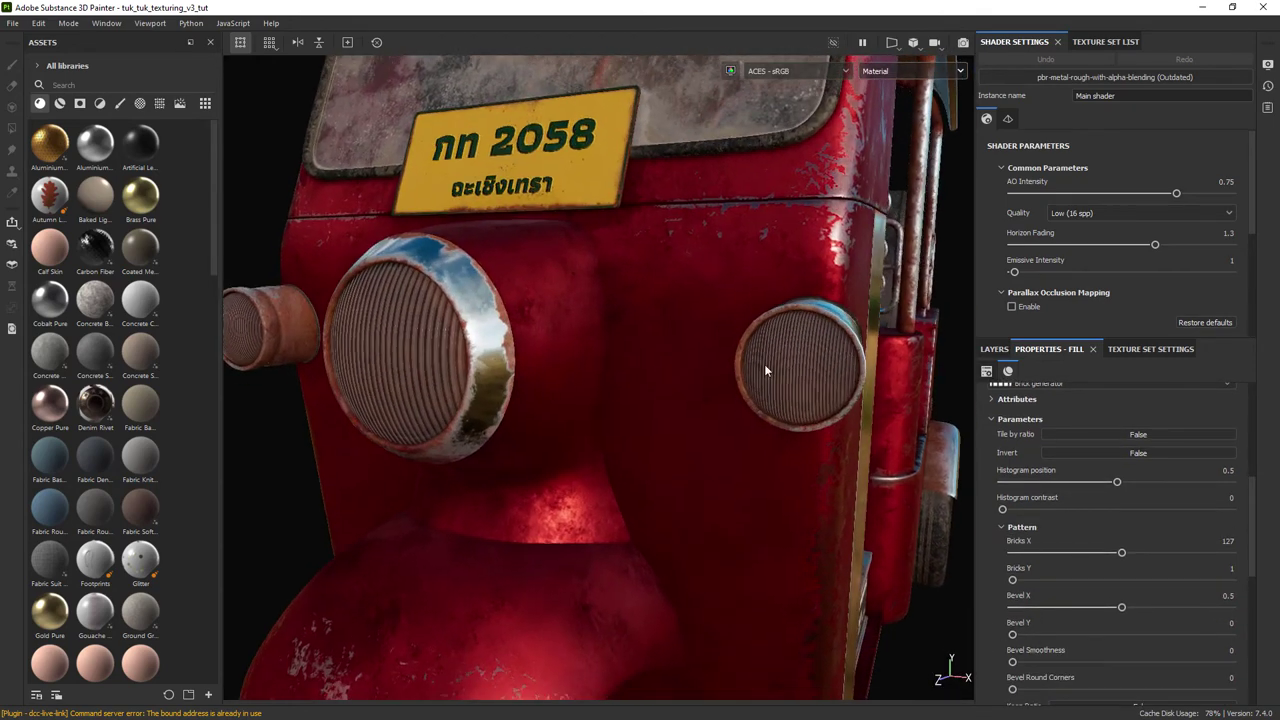
Collapse the headlights group and rename it as Headlights_grp_middle.
click(994, 349)
click(999, 399)
click(1084, 403)
double_click(1086, 402)
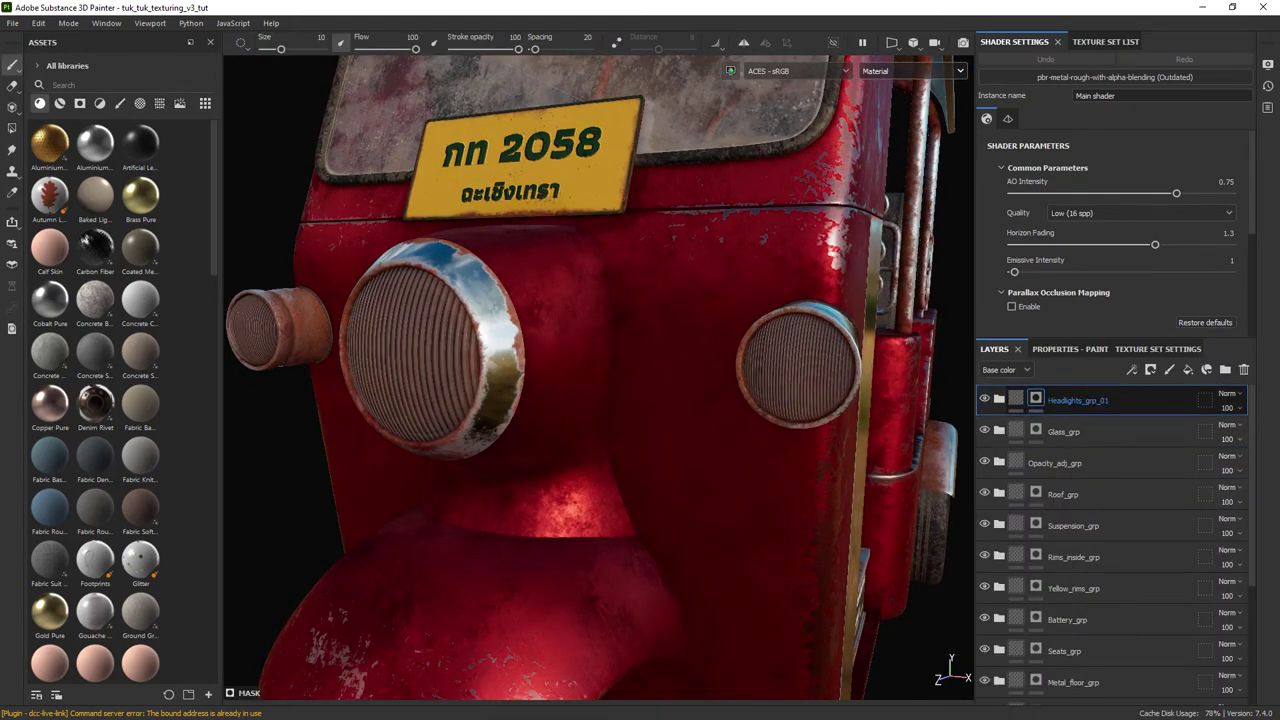
alt+drag(890, 376, 880, 382)
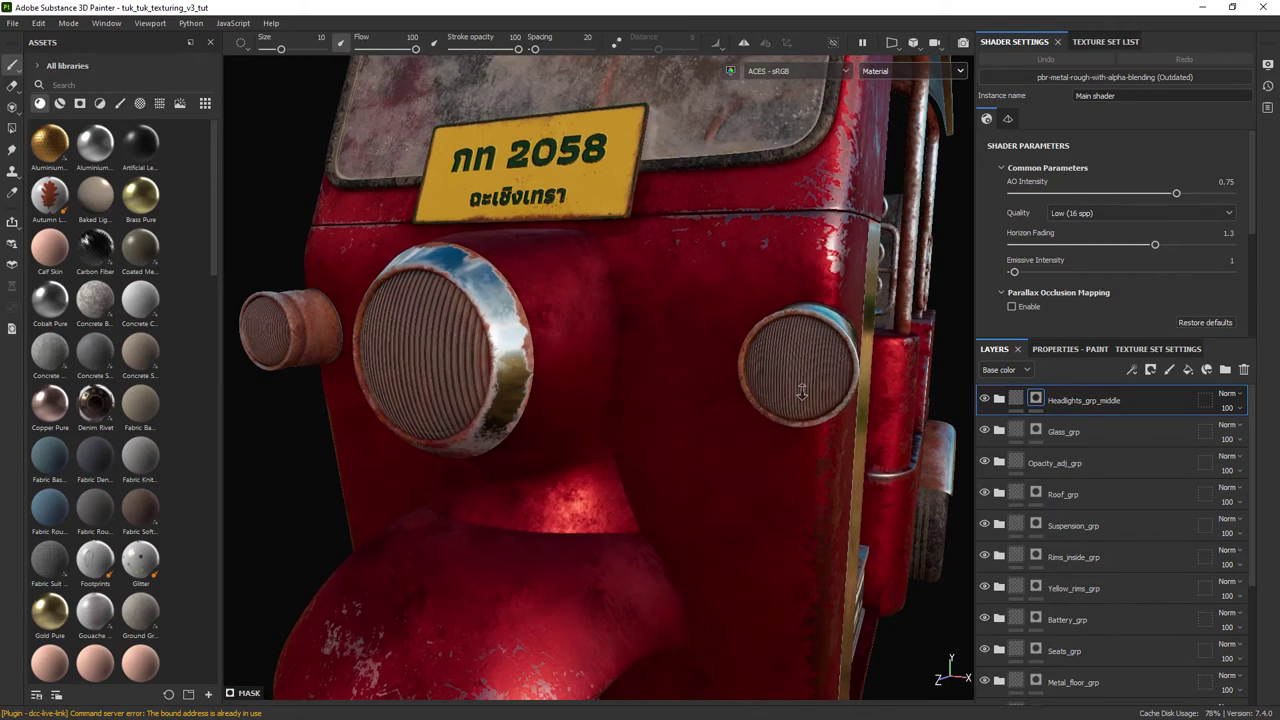
Remove both side lenses from the Headlights_grp_middle mask with Polygon Fill and return the viewport to Material display.
alt+click(1036, 398)
click(12, 128)
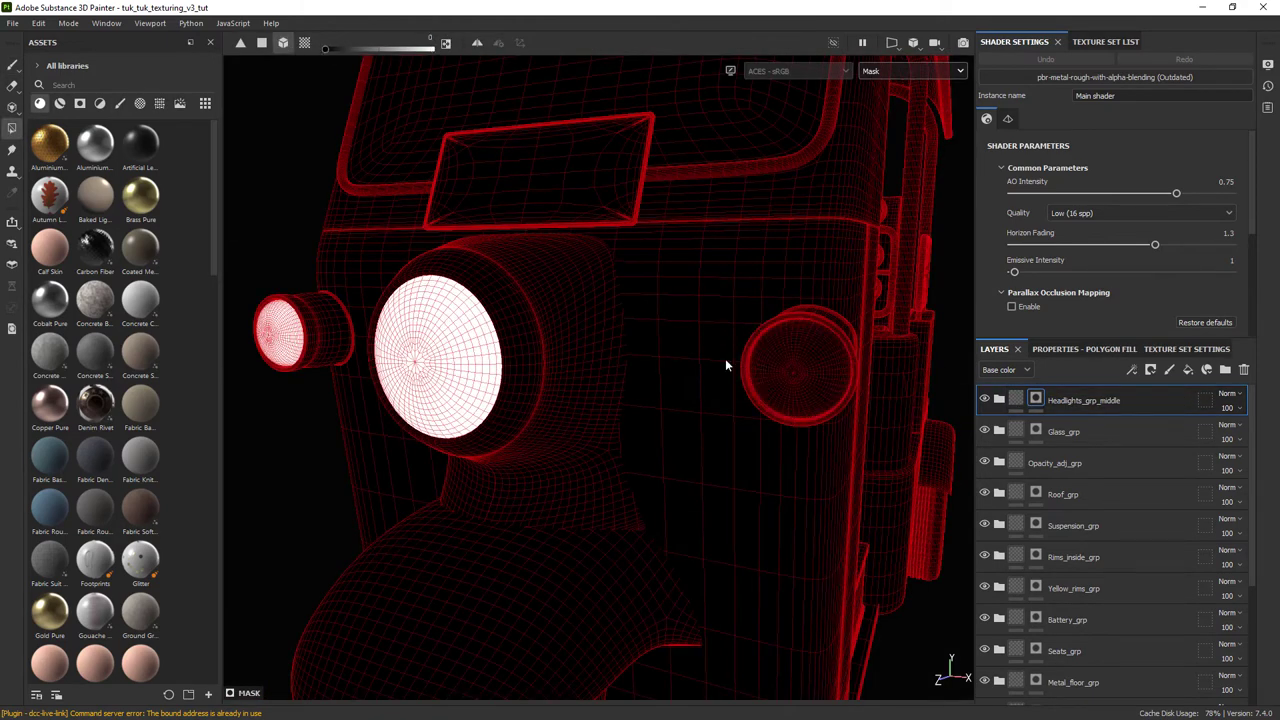
click(12, 65)
click(903, 72)
click(900, 89)
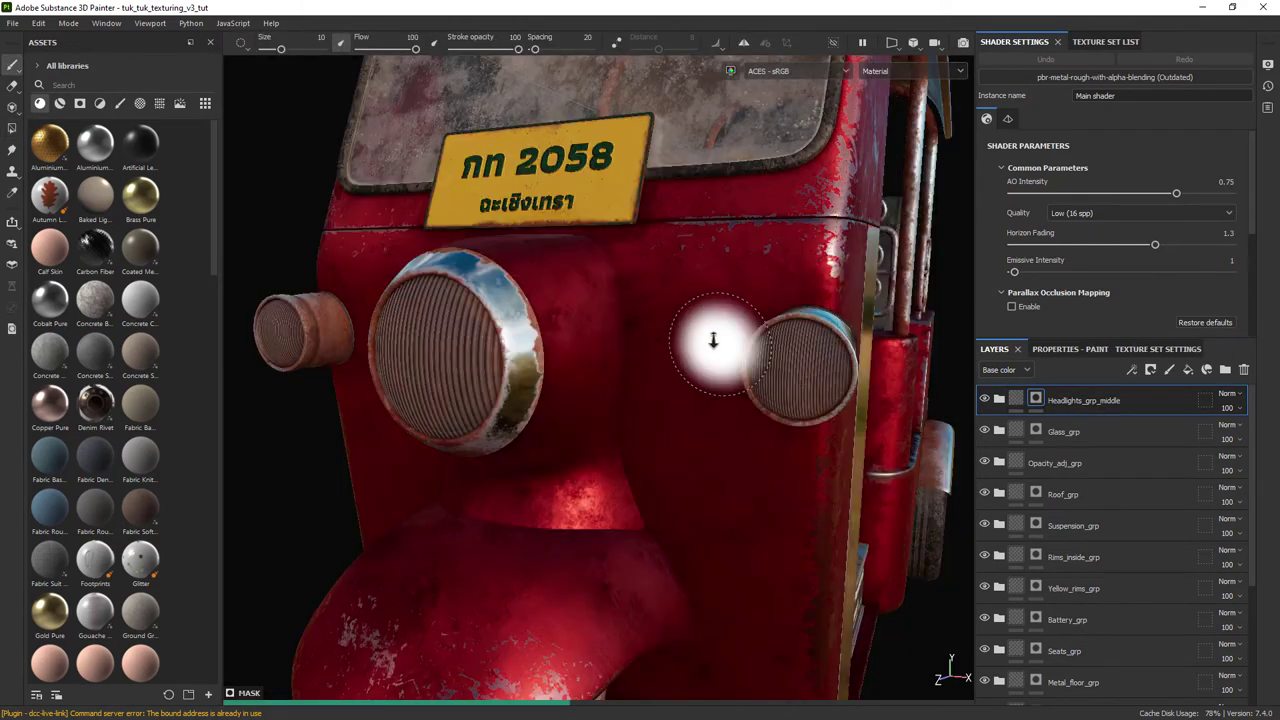
alt+right_drag(714, 341, 702, 412)
Duplicate Headlights_grp_middle and name the copy Headlights_grp_side.
right_click(1144, 401)
click(1091, 398)
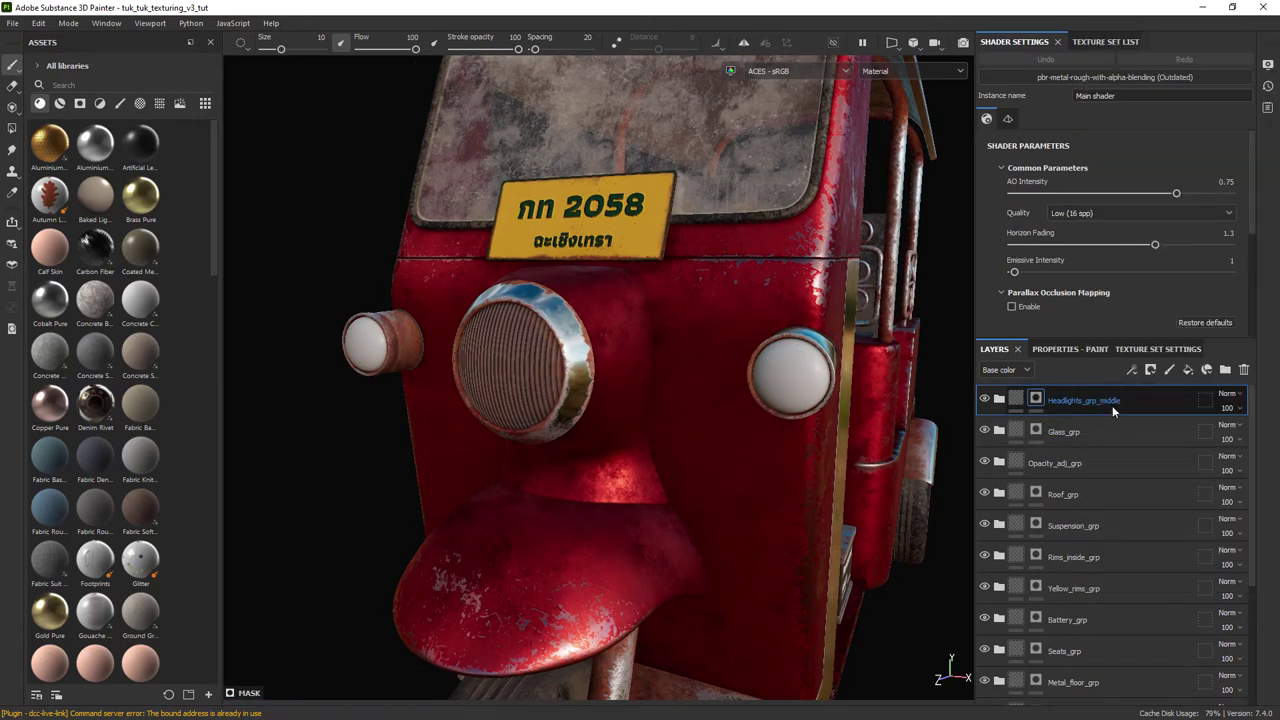
key(ctrl+d)
Fill the side lenses and clear the main headlight in the Headlights_grp_side mask, then return to Material display.
alt+click(1036, 398)
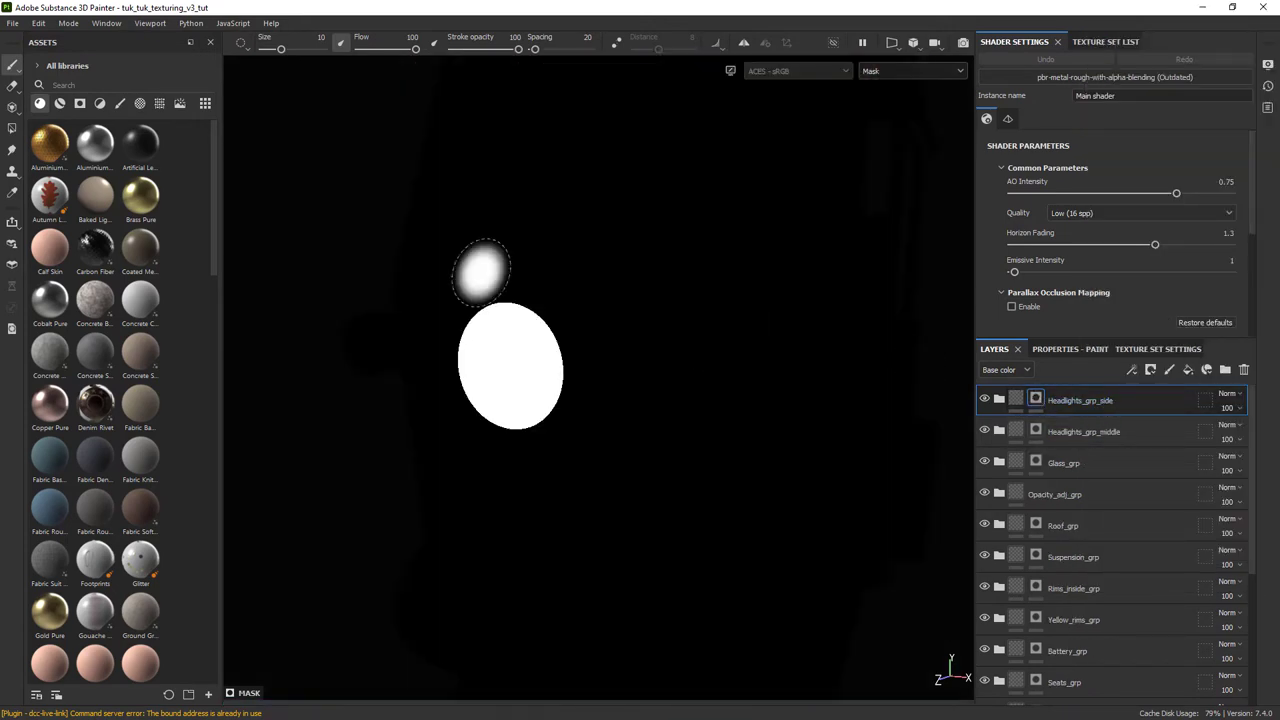
click(12, 128)
click(368, 345)
key(x)
click(505, 377)
click(12, 65)
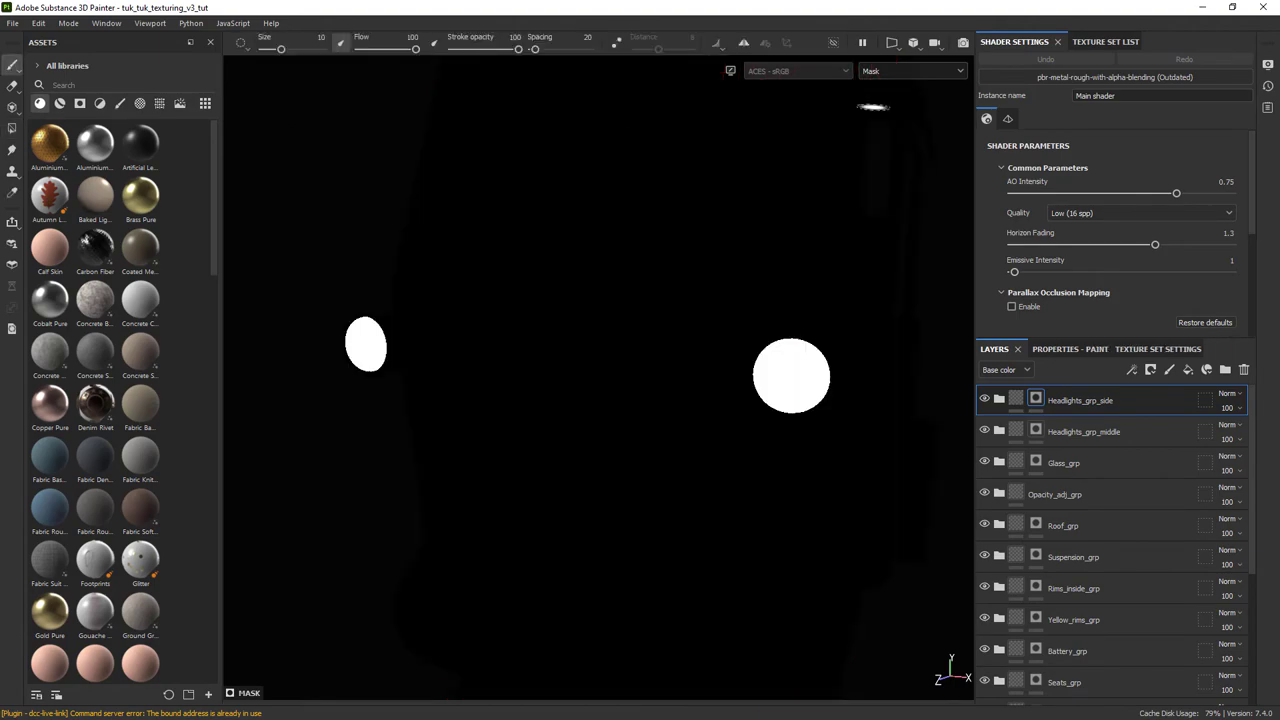
click(908, 71)
click(888, 95)
Set Bricks X to 56 for the brick height fill layer inside Headlights_grp_side.
alt+drag(788, 350, 825, 356)
alt+right_drag(825, 356, 846, 364)
scroll(842, 366, down, 2)
click(999, 399)
click(1048, 428)
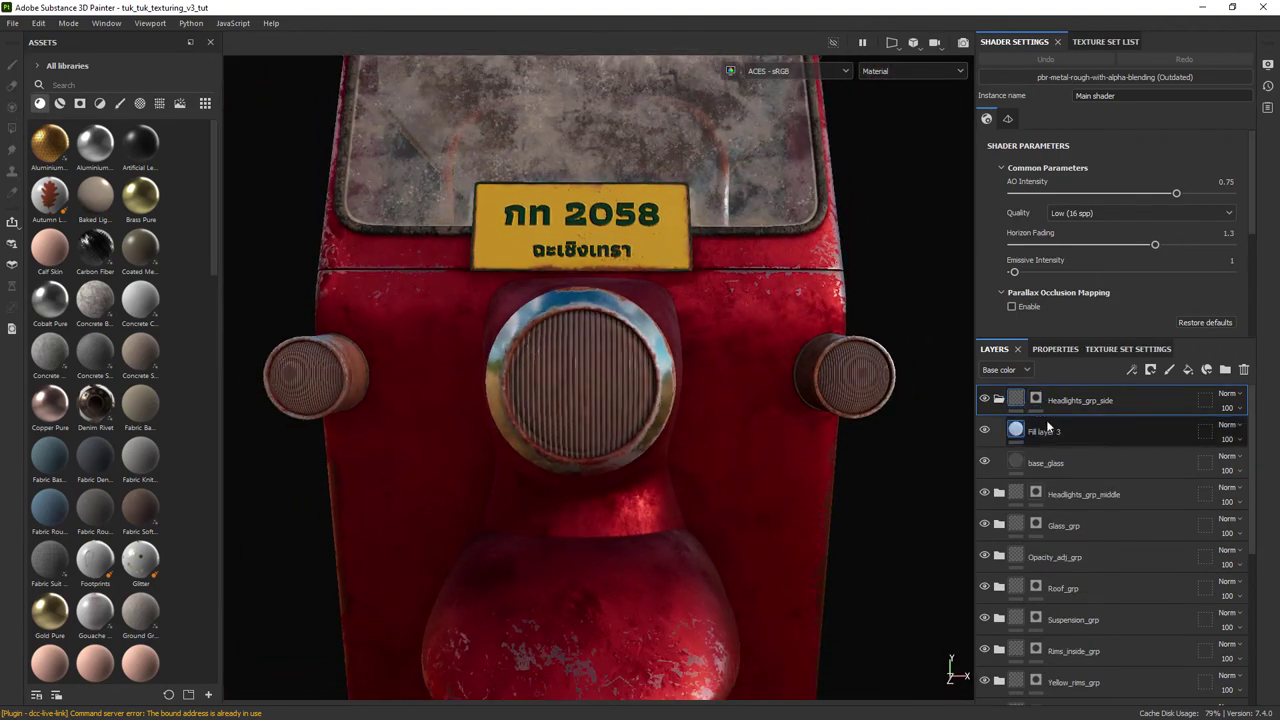
click(1066, 349)
scroll(1115, 610, down, 5)
scroll(1115, 618, down, 3)
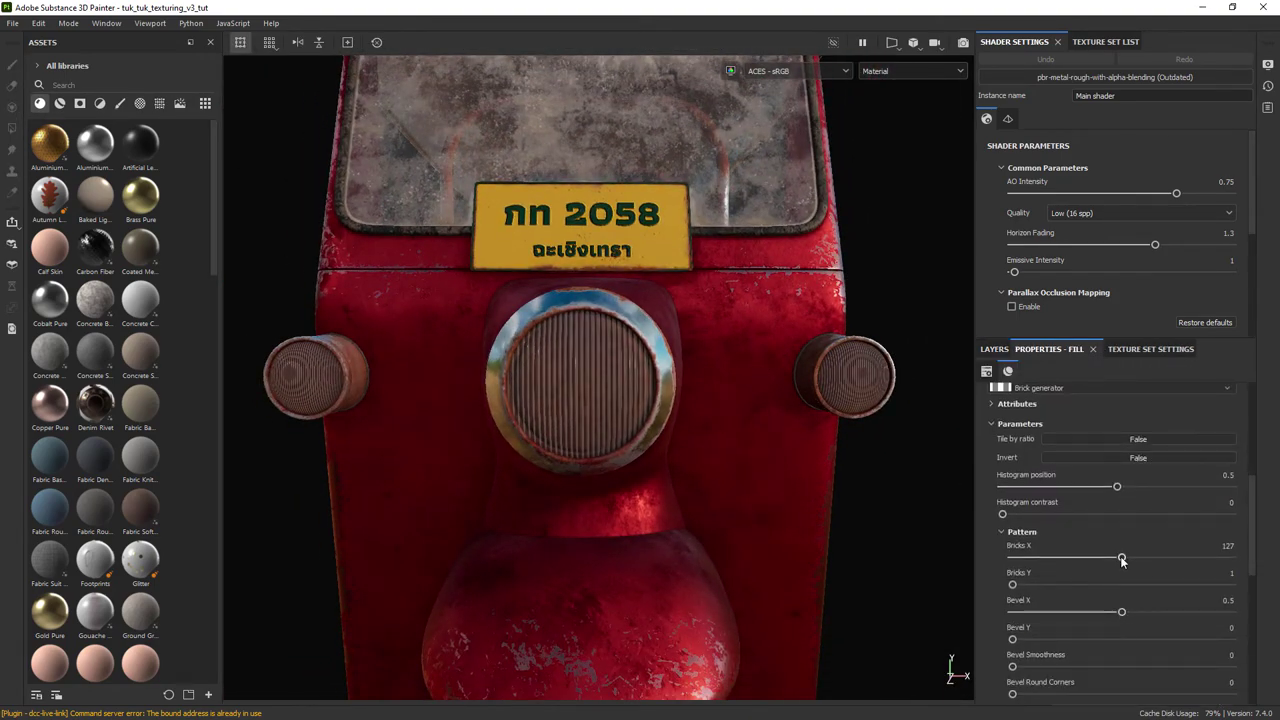
alt+drag(890, 492, 791, 508)
scroll(791, 510, up, 1)
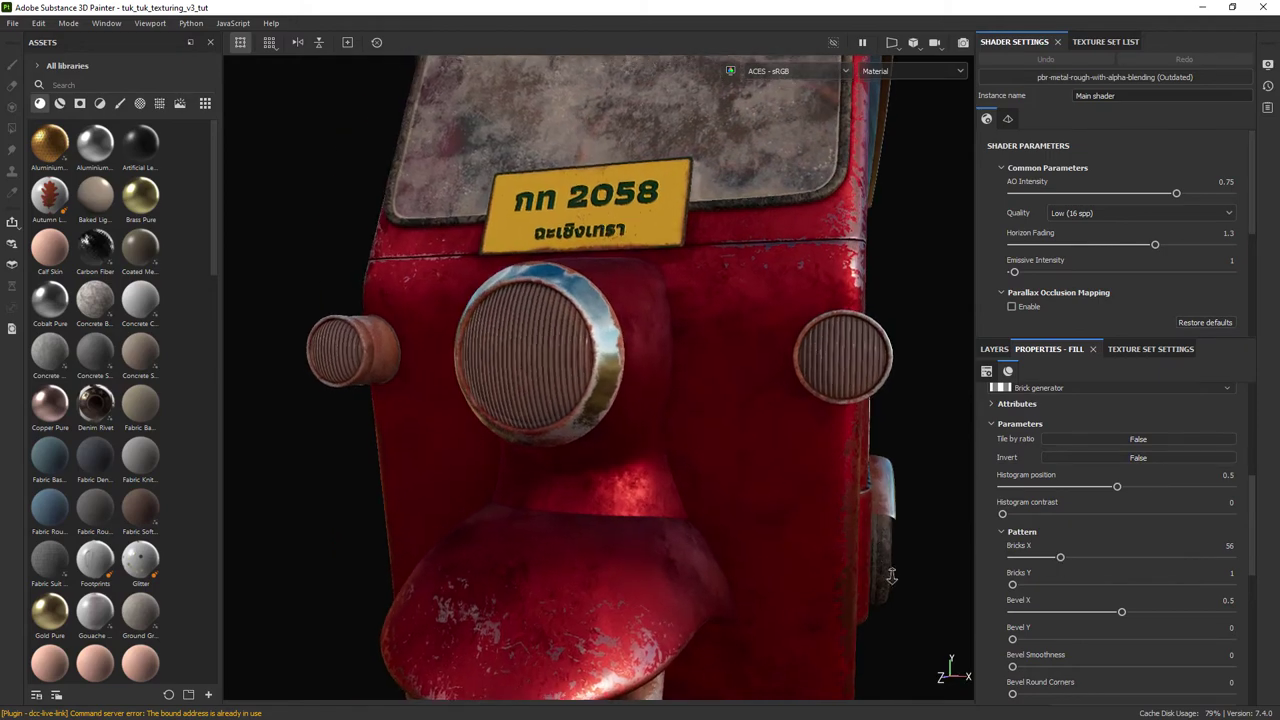
Collapse Headlights_grp_side, inspect the headlights on the model and save the project.
scroll(800, 512, down, 4)
alt+drag(890, 516, 838, 522)
scroll(838, 524, up, 2)
scroll(838, 524, down, 4)
click(994, 349)
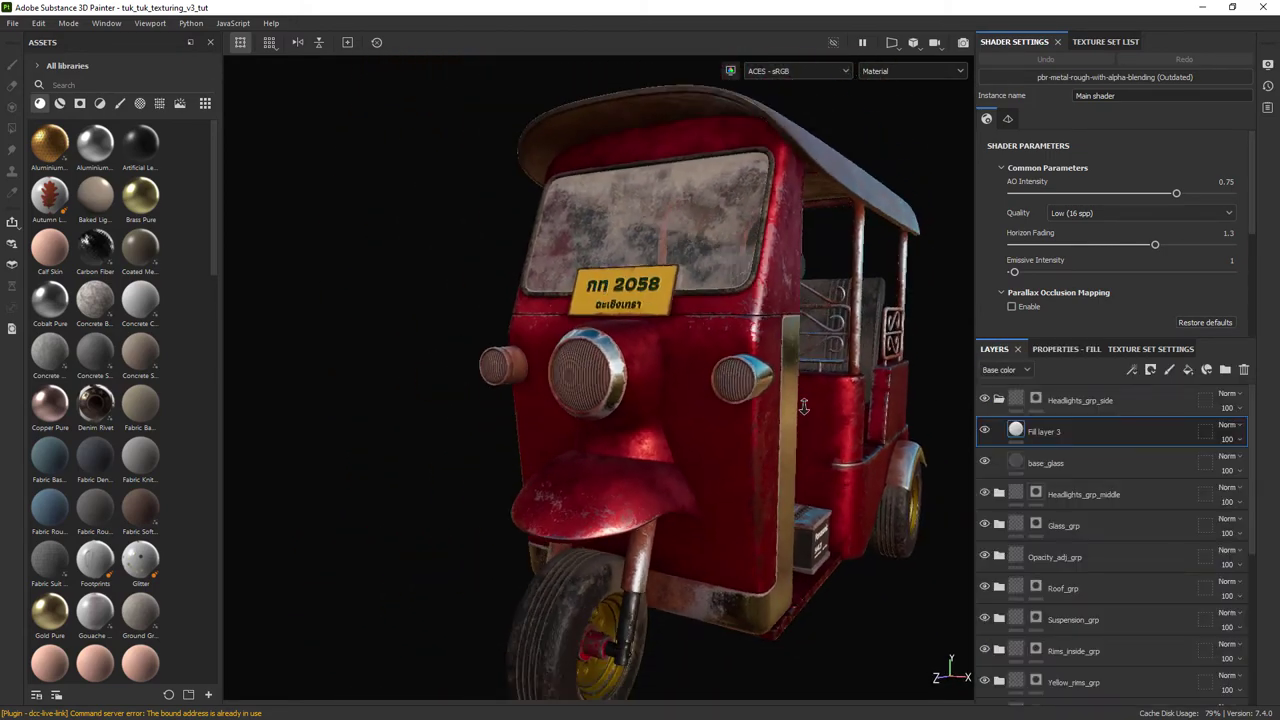
click(999, 399)
alt+drag(815, 398, 770, 395)
scroll(807, 459, up, 4)
alt+middle_drag(807, 459, 789, 428)
scroll(830, 464, down, 5)
key(ctrl+s)
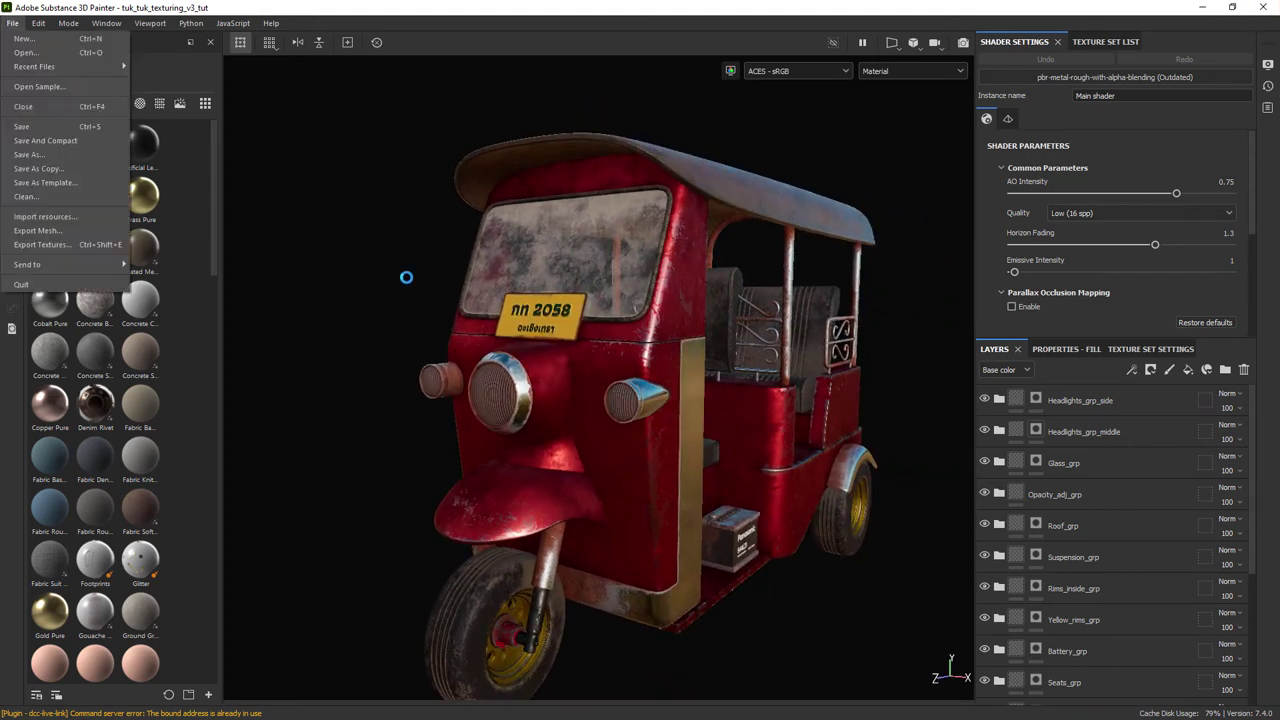
Review the output templates and list of exports, then export the DefaultMaterial textures.
click(92, 244)
click(372, 142)
click(454, 142)
click(957, 600)
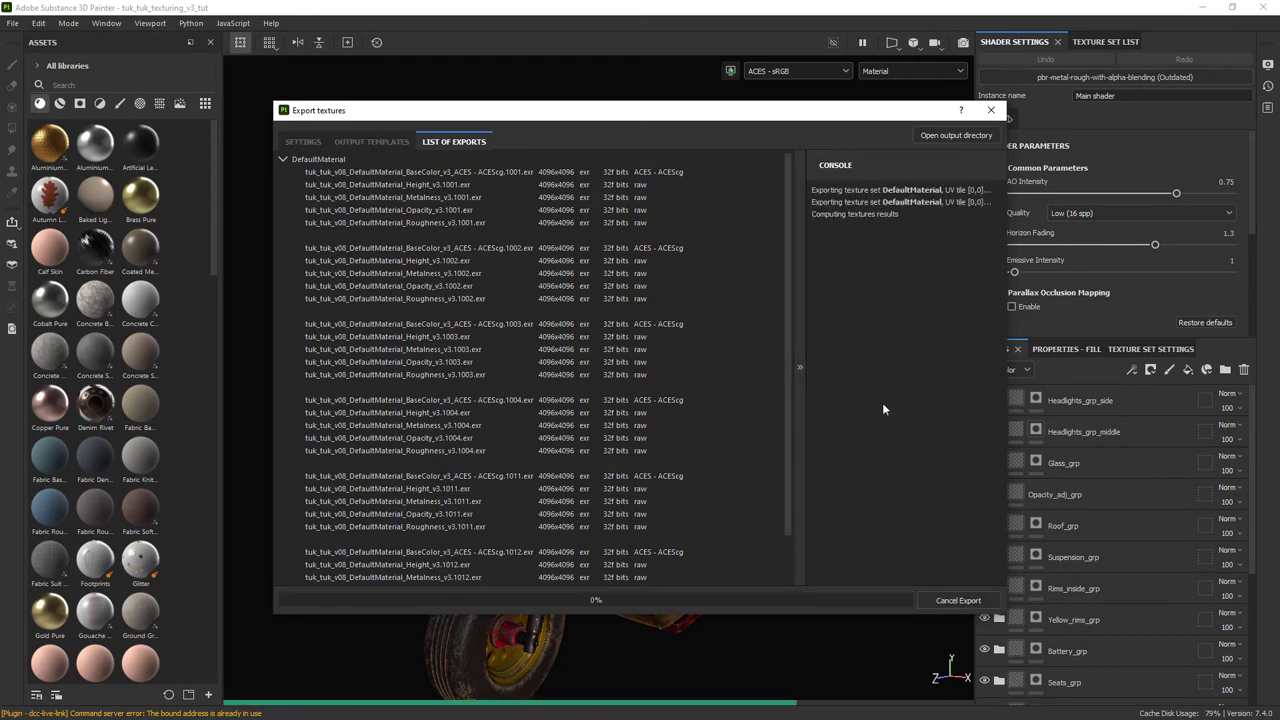
click(992, 114)
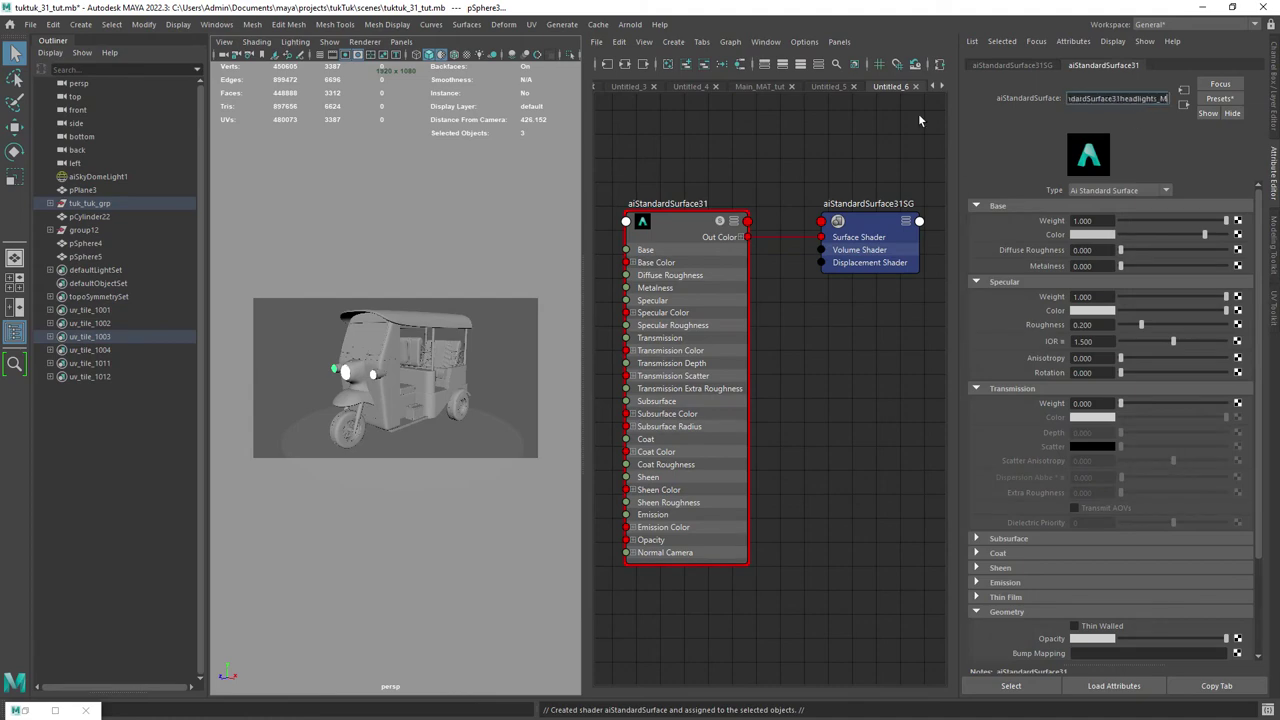
In Maya, rename the lenses' new aiStandardSurface shader as headlights_MAT_tut.
text(AT)
key(ctrl+a)
text(headlights_MAT_tut)
key(Return)
Create a file node and load tuk_tuk_v08_DefaultMaterial_Height_v3.1001.exr, with filter type Off and Raw color space.
drag(689, 237, 722, 241)
scroll(770, 330, down, 2)
alt+middle_drag(770, 330, 833, 323)
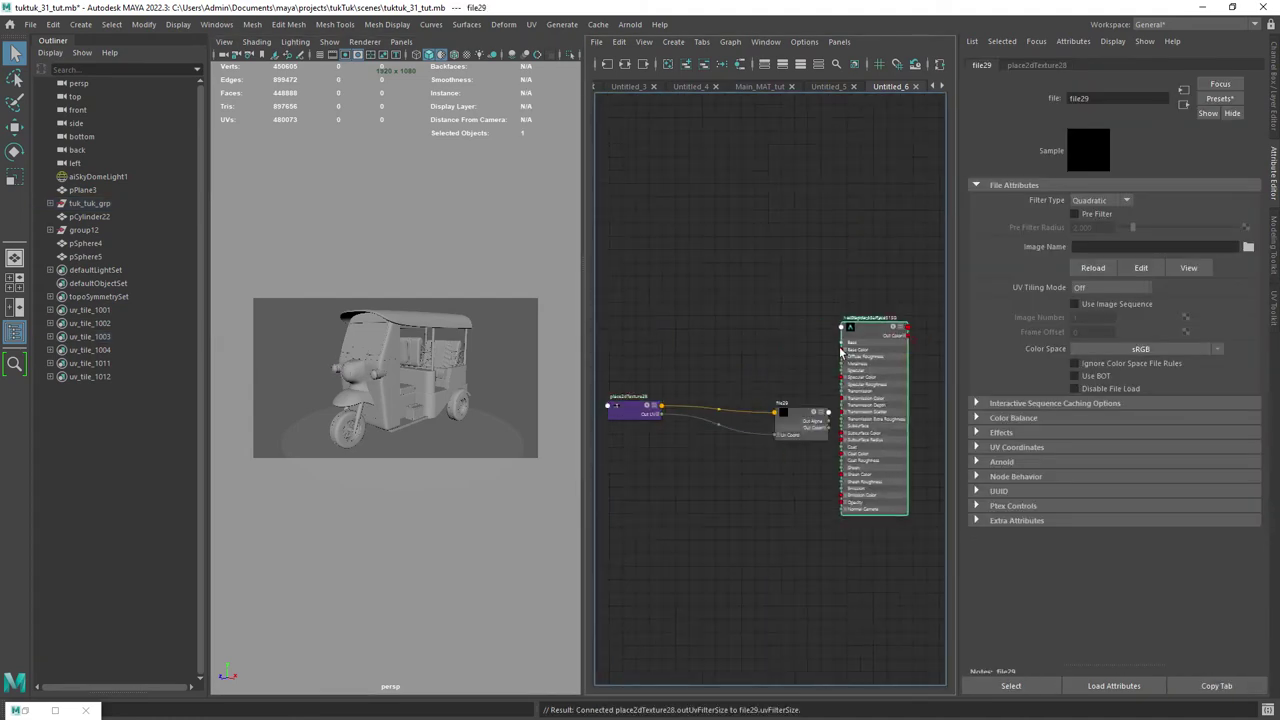
click(1248, 246)
click(380, 256)
drag(664, 272, 748, 390)
click(450, 399)
click(729, 569)
Add a bump2d node and connect the height file's Out Color R to its Bump Value.
click(766, 459)
key(Tab)
text(bump)
key(Down)
key(Return)
drag(758, 390, 764, 403)
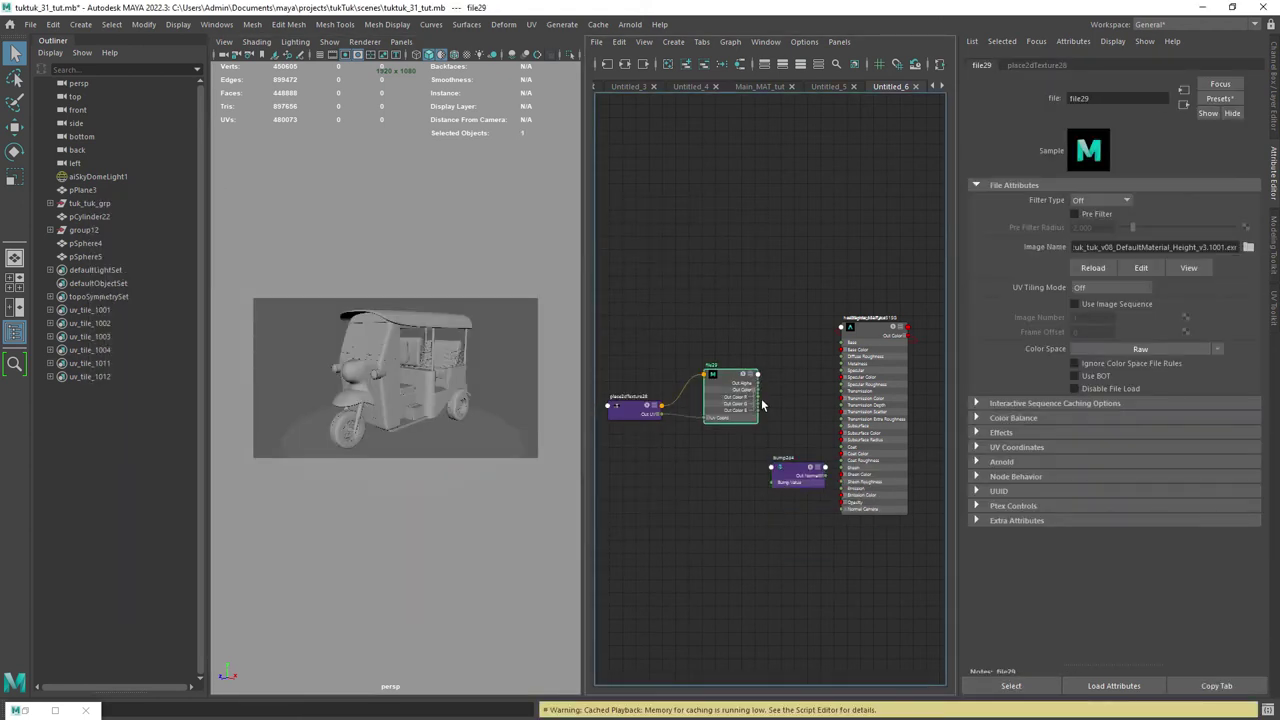
drag(771, 484, 772, 484)
drag(794, 476, 794, 581)
Feed the bump2d normal into headlights_MAT_tut's Normal Camera and give the shader a black base color and transmission weight 1.
scroll(893, 435, up, 4)
click(837, 250)
drag(839, 239, 1000, 252)
scroll(769, 346, down, 3)
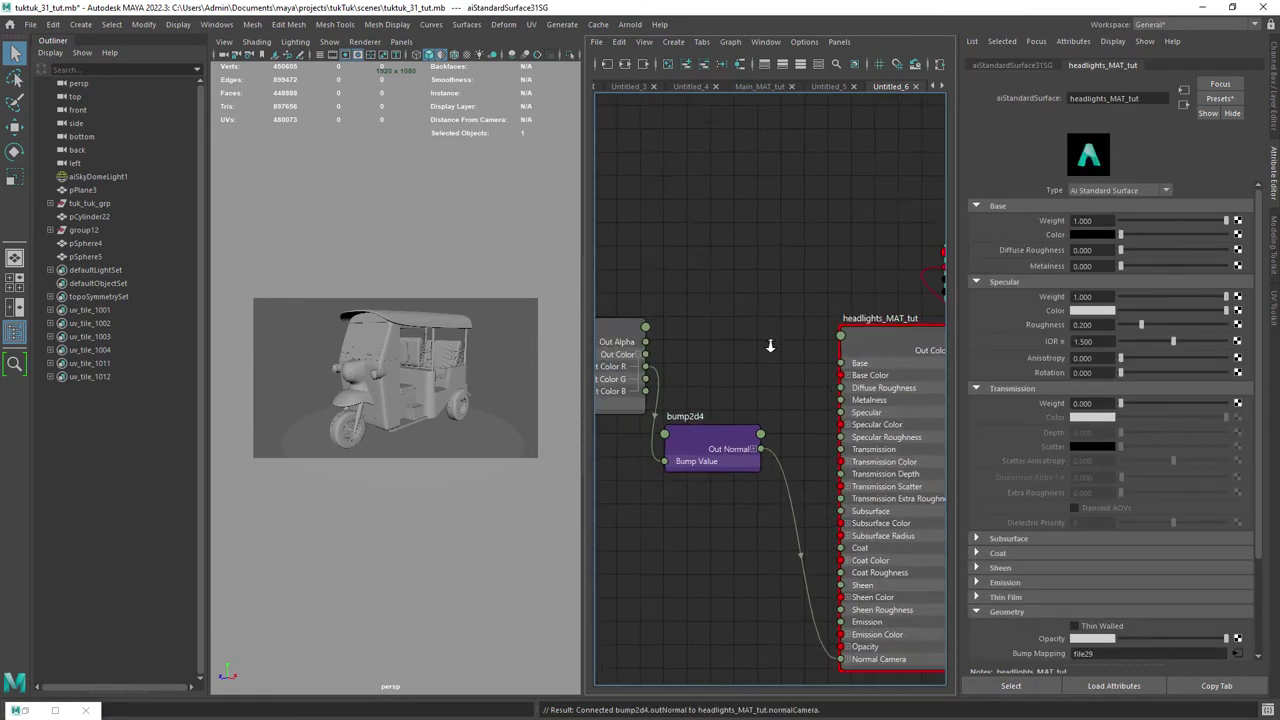
alt+middle_drag(813, 328, 738, 316)
drag(772, 335, 750, 330)
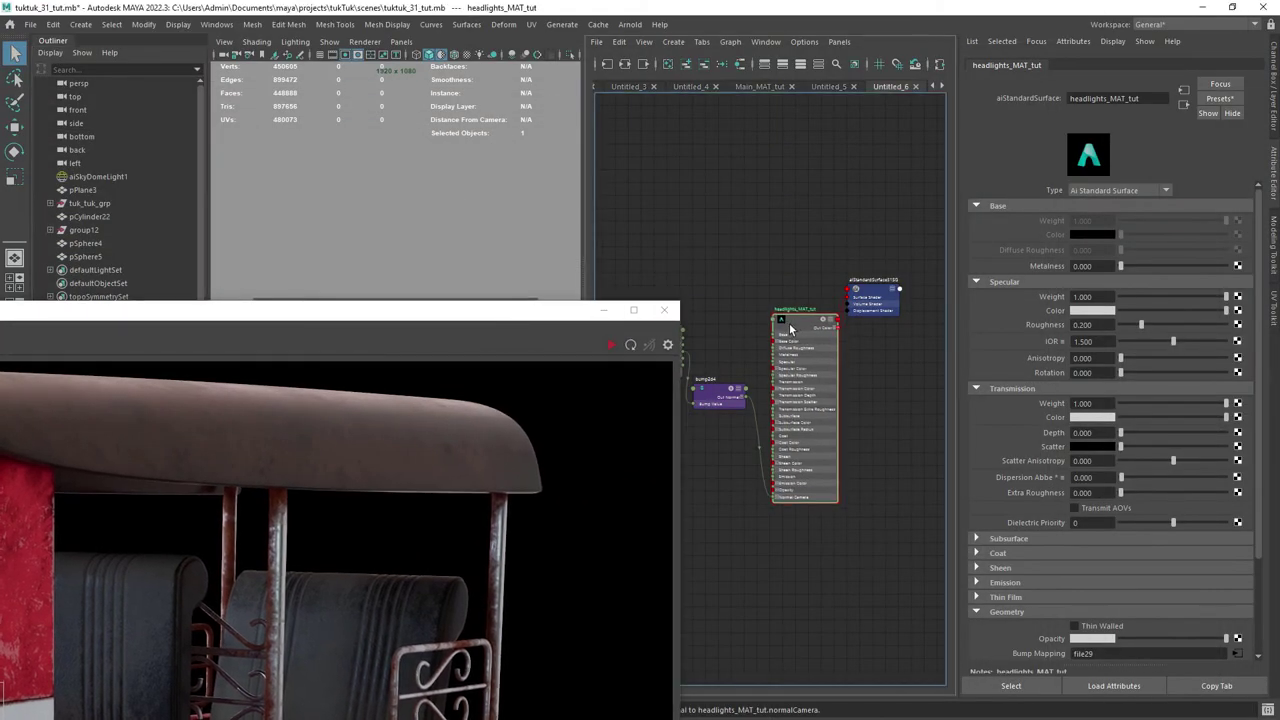
Switch the height map's file node to a tiled UV mode for the UDIM texture set.
click(713, 400)
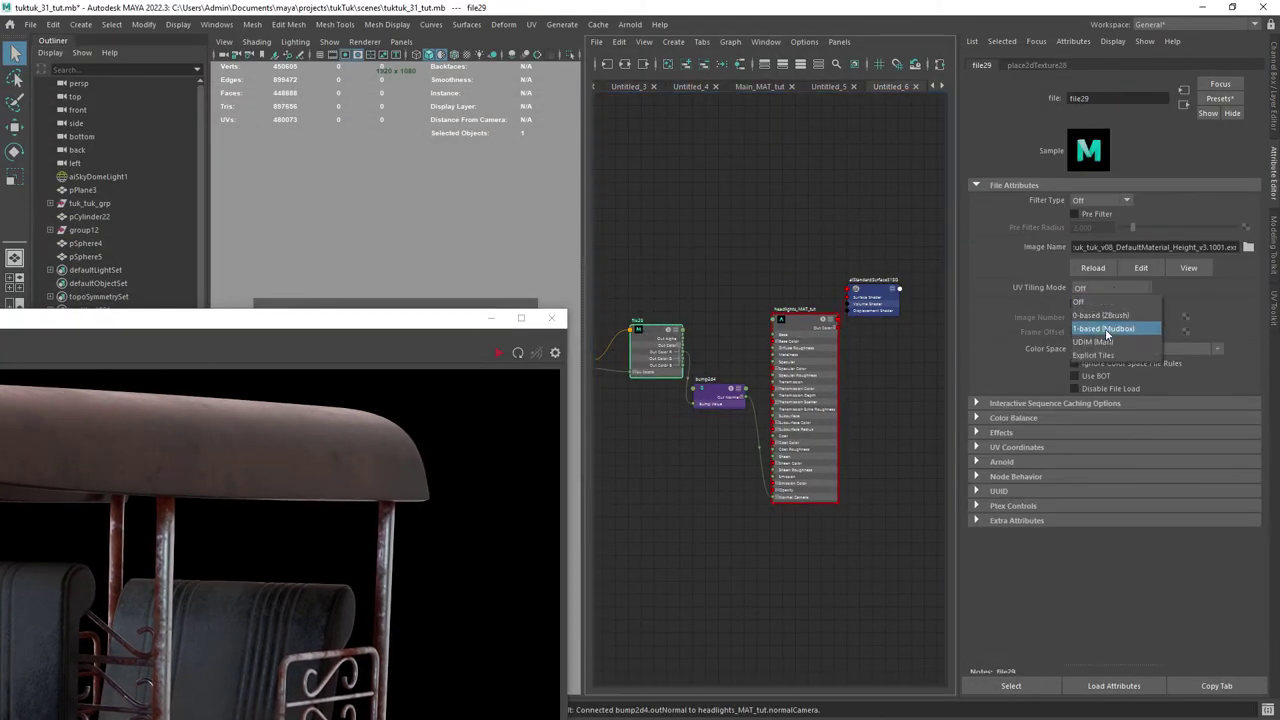
click(1106, 333)
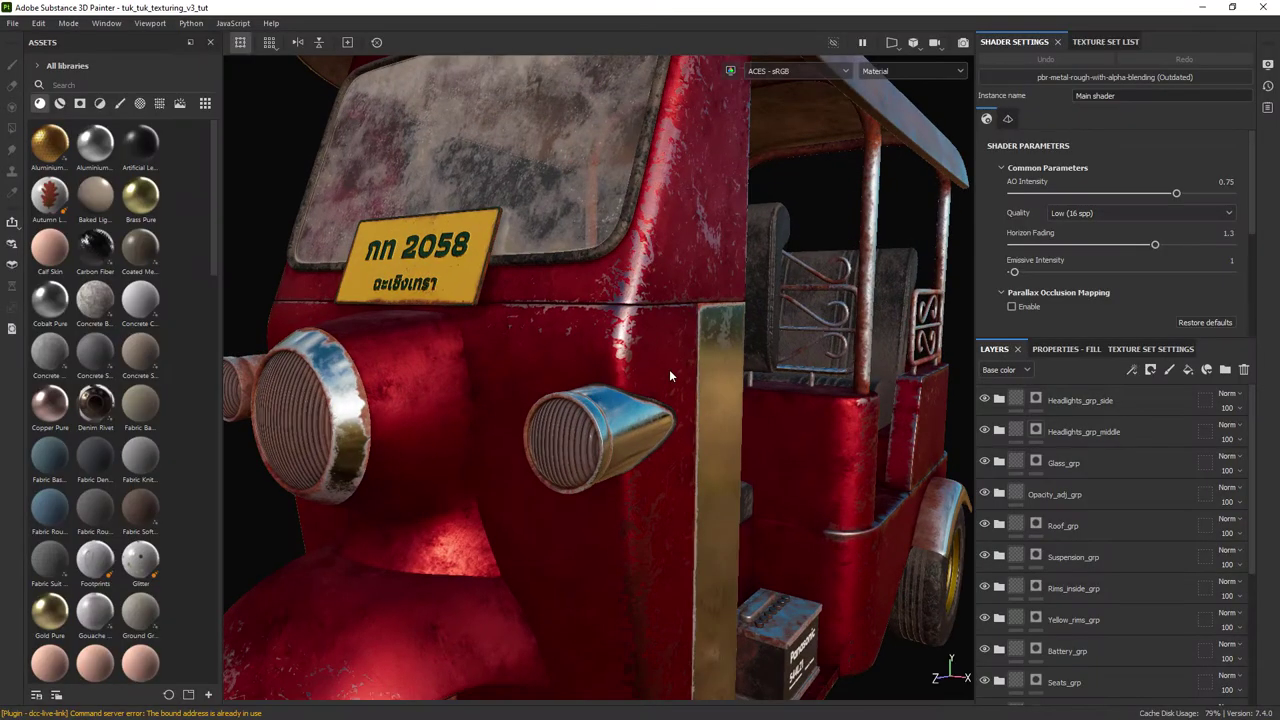
In Substance 3D Painter, toggle group visibility to check the headlight layers and select the Paint effect in Chrome_front_grp's Rust Fine mask.
click(985, 588)
click(985, 620)
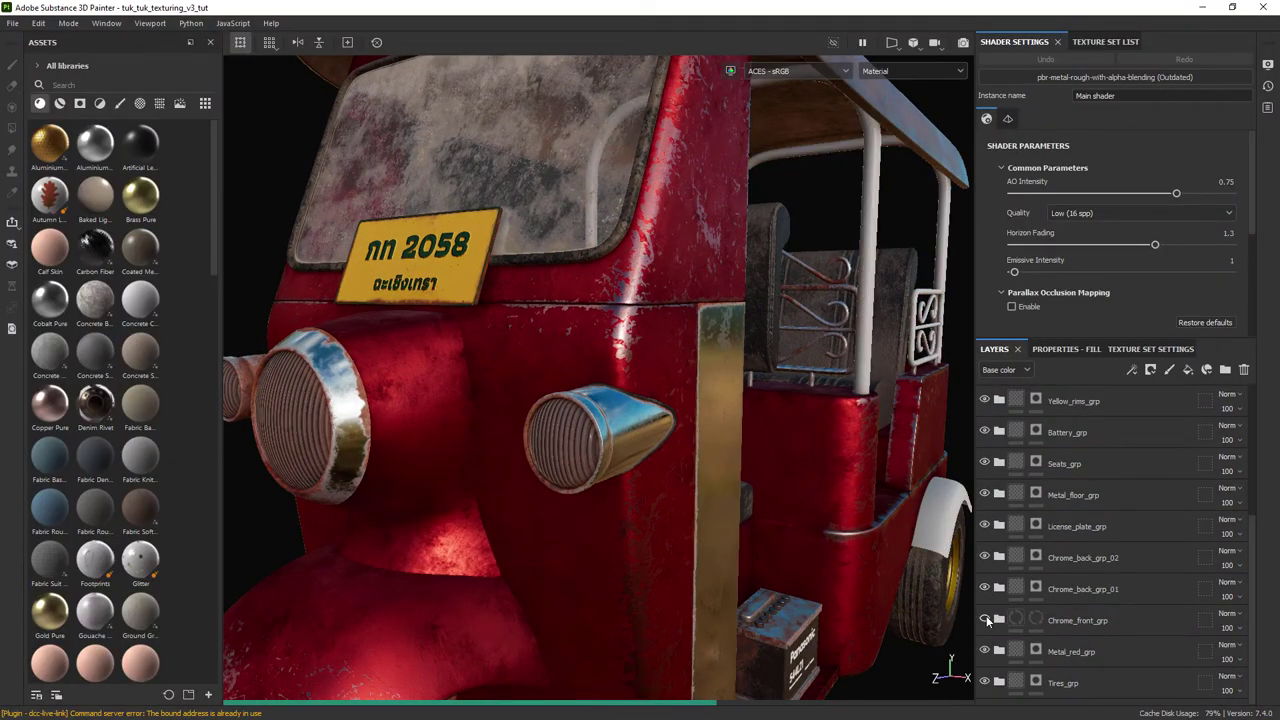
click(985, 620)
click(999, 620)
click(1090, 653)
click(1068, 676)
Show the 3D and 2D views side by side and frame the headlights and their UV islands.
key(F3)
key(F1)
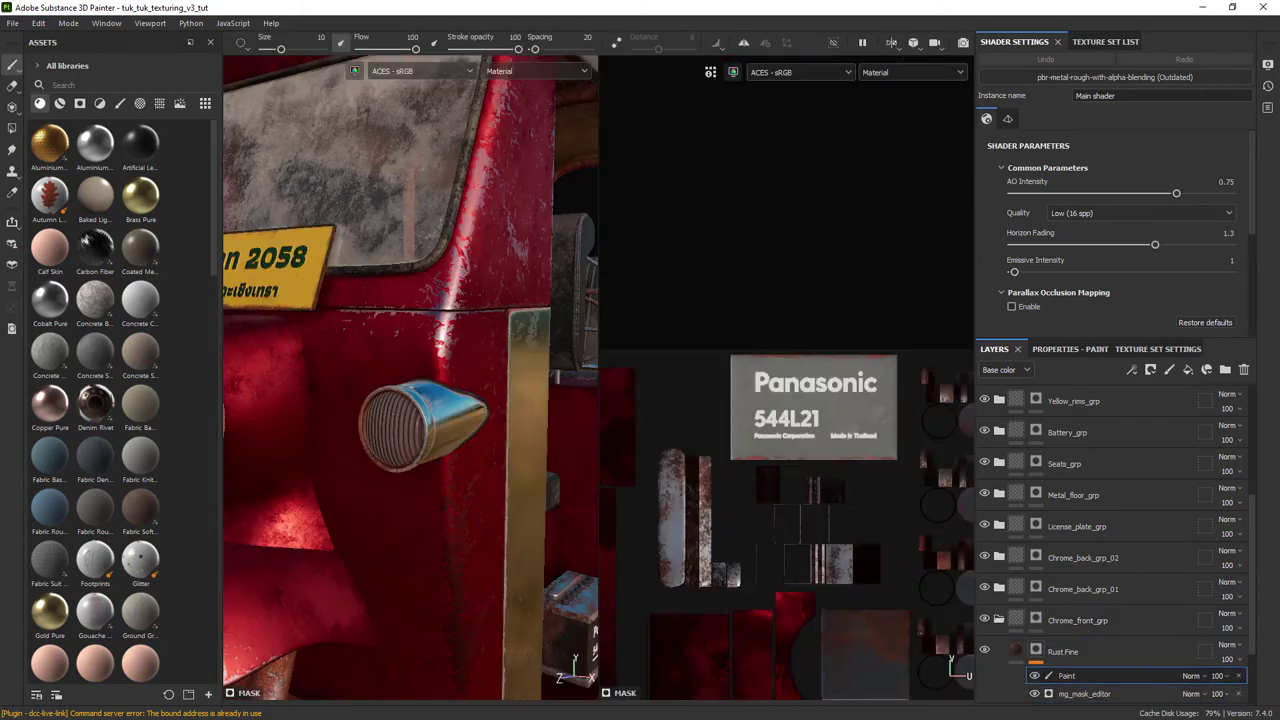
alt+middle_drag(690, 500, 860, 430)
alt+drag(400, 480, 440, 460)
Hide the brick height fill layers in Headlights_grp_side and Headlights_grp_middle.
scroll(1078, 500, up, 8)
click(999, 400)
click(985, 430)
click(999, 494)
click(985, 525)
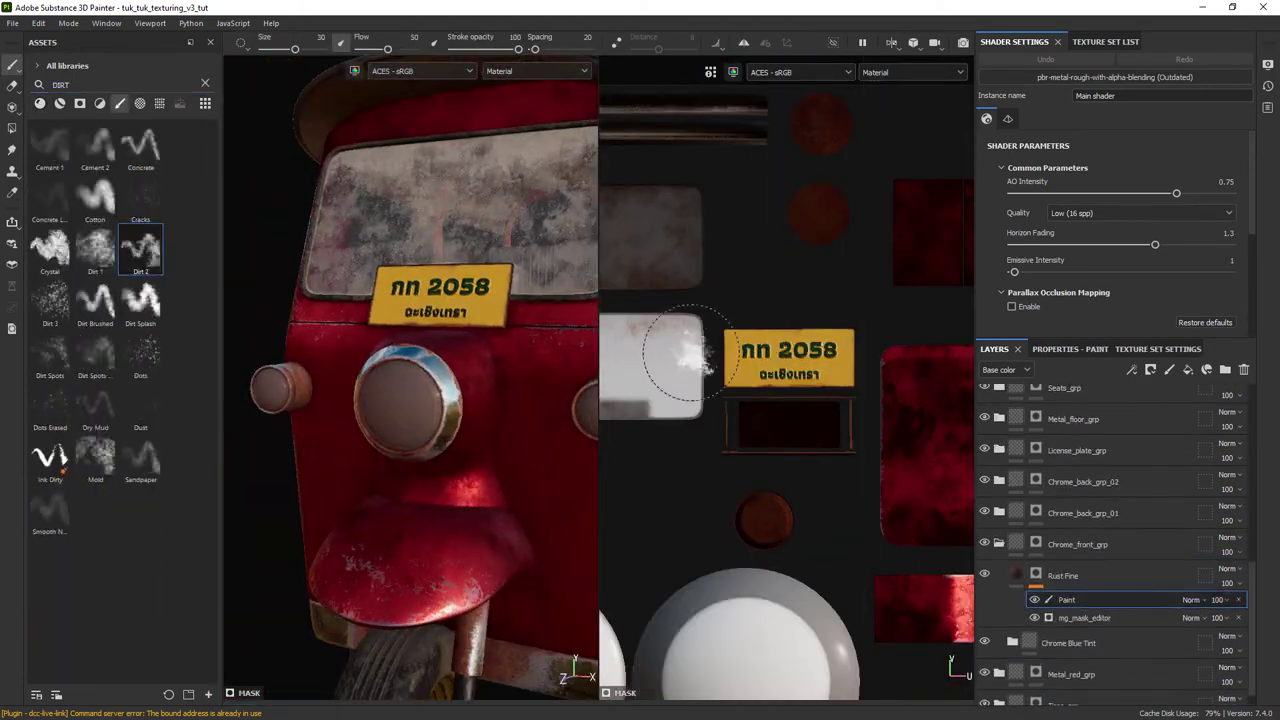
Paint the rust off the headlight glass UV islands in the Rust Fine mask using the Dirt 2 brush.
scroll(843, 470, up, 5)
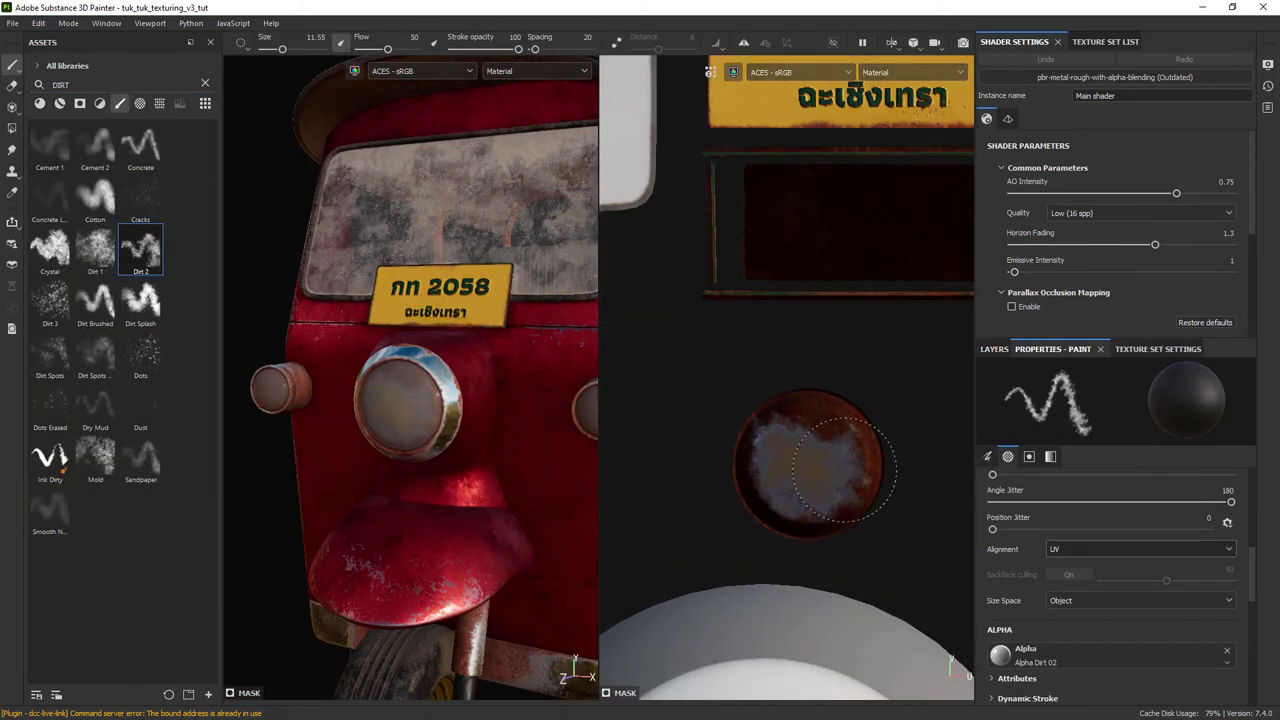
scroll(843, 440, down, 3)
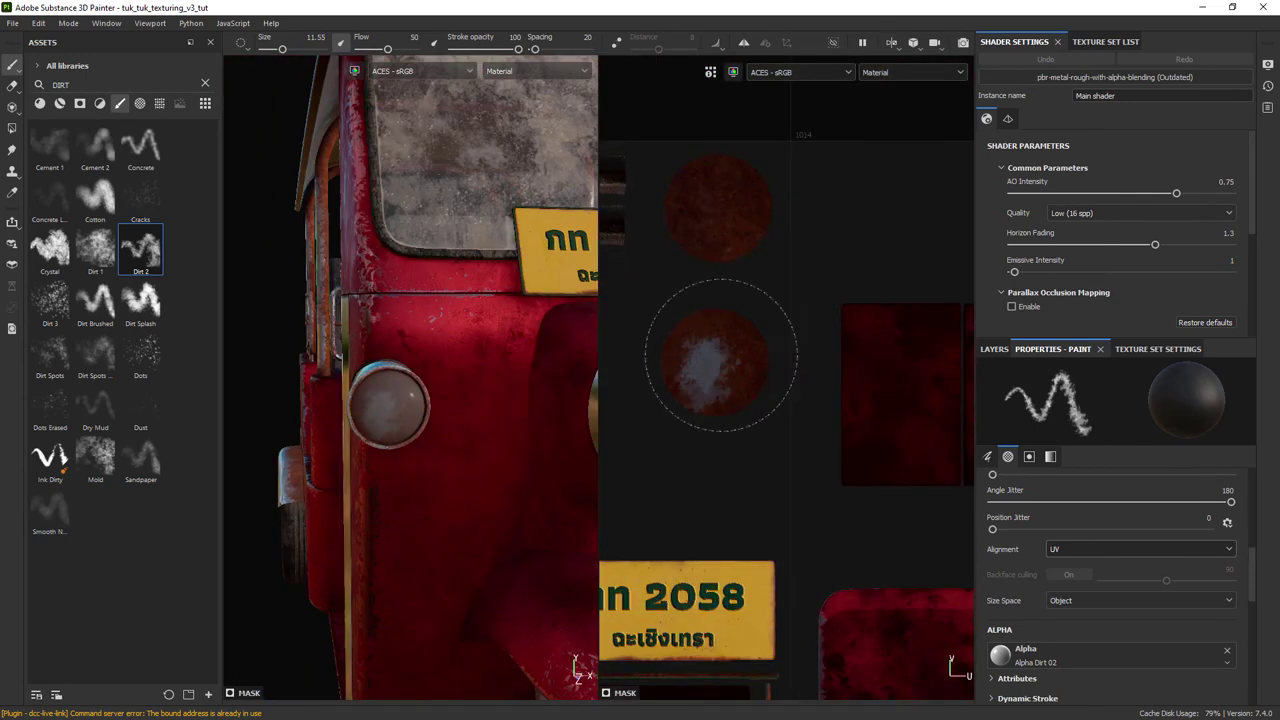
alt+drag(470, 420, 420, 400)
drag(729, 343, 711, 400)
alt+drag(480, 420, 380, 410)
drag(710, 215, 747, 197)
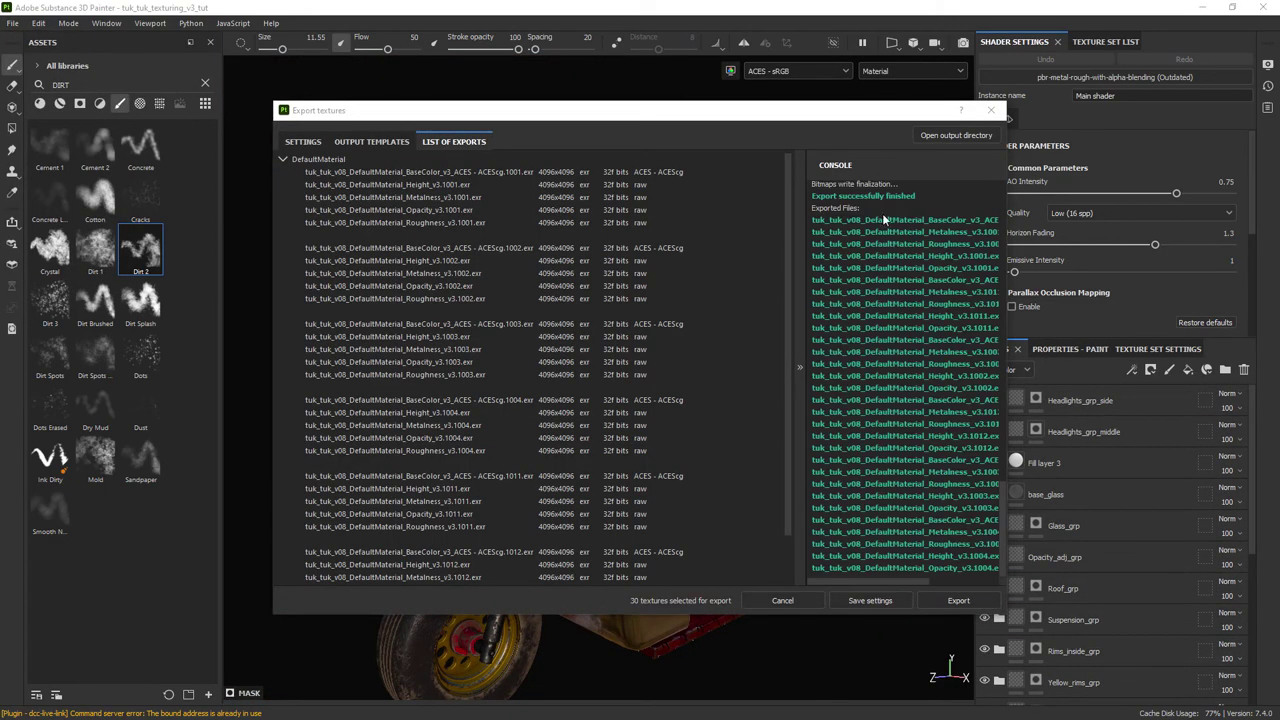
Close the completed texture export, switch to Maya, and adjust the headlights_MAT_tut node's position in the graph.
click(990, 113)
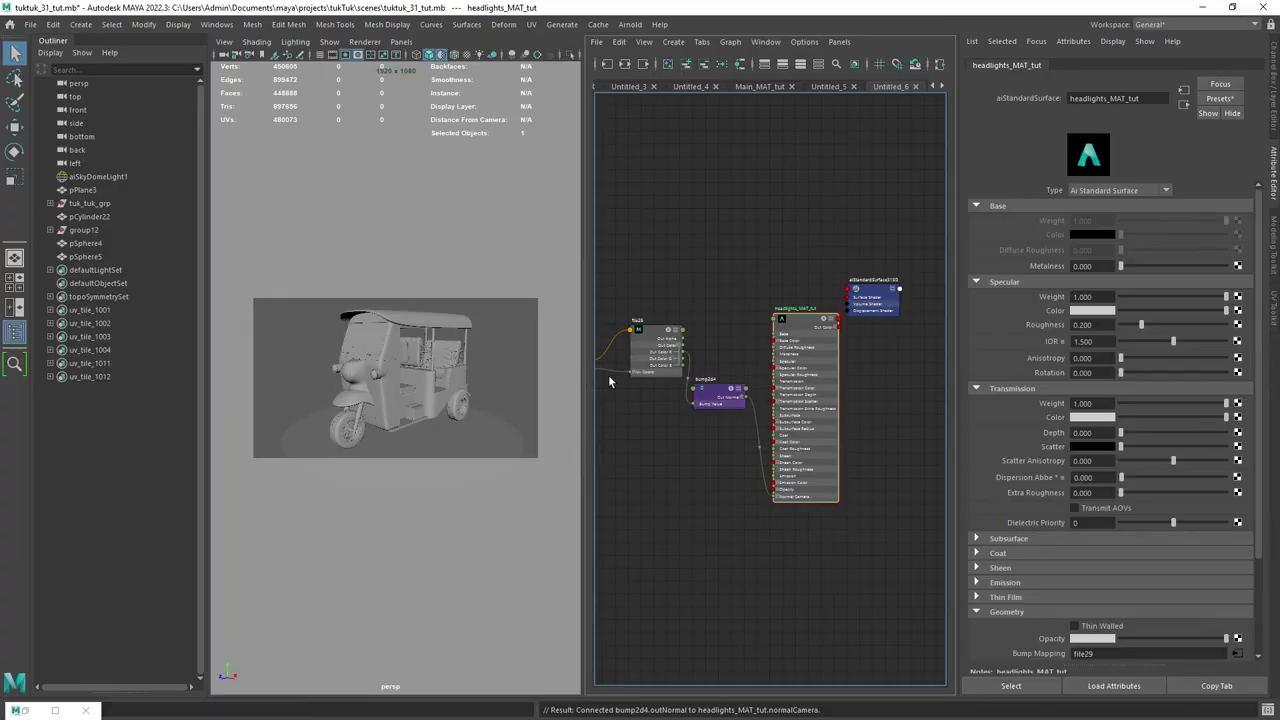
drag(792, 326, 787, 320)
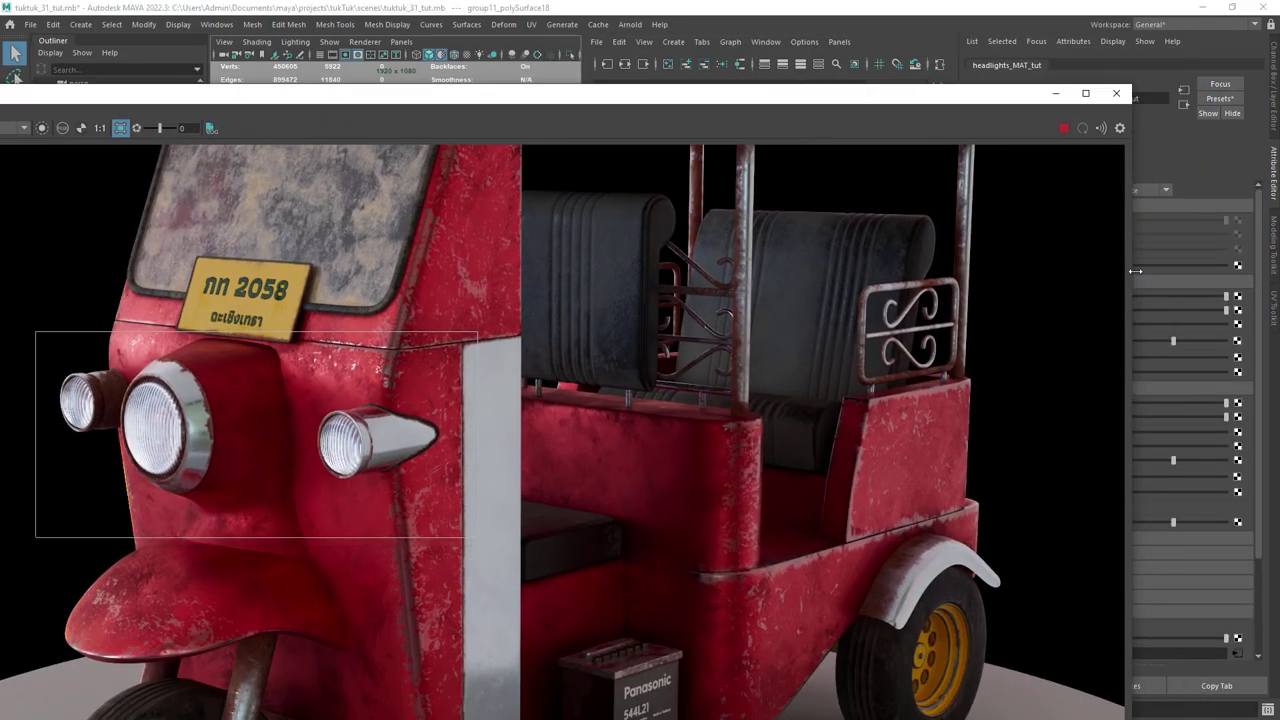
Narrow the render window to reveal the attributes and set the Bump Depth of bump2d4 to 0.01.
drag(1135, 271, 818, 280)
middle_drag(460, 448, 643, 389)
drag(1226, 403, 1183, 405)
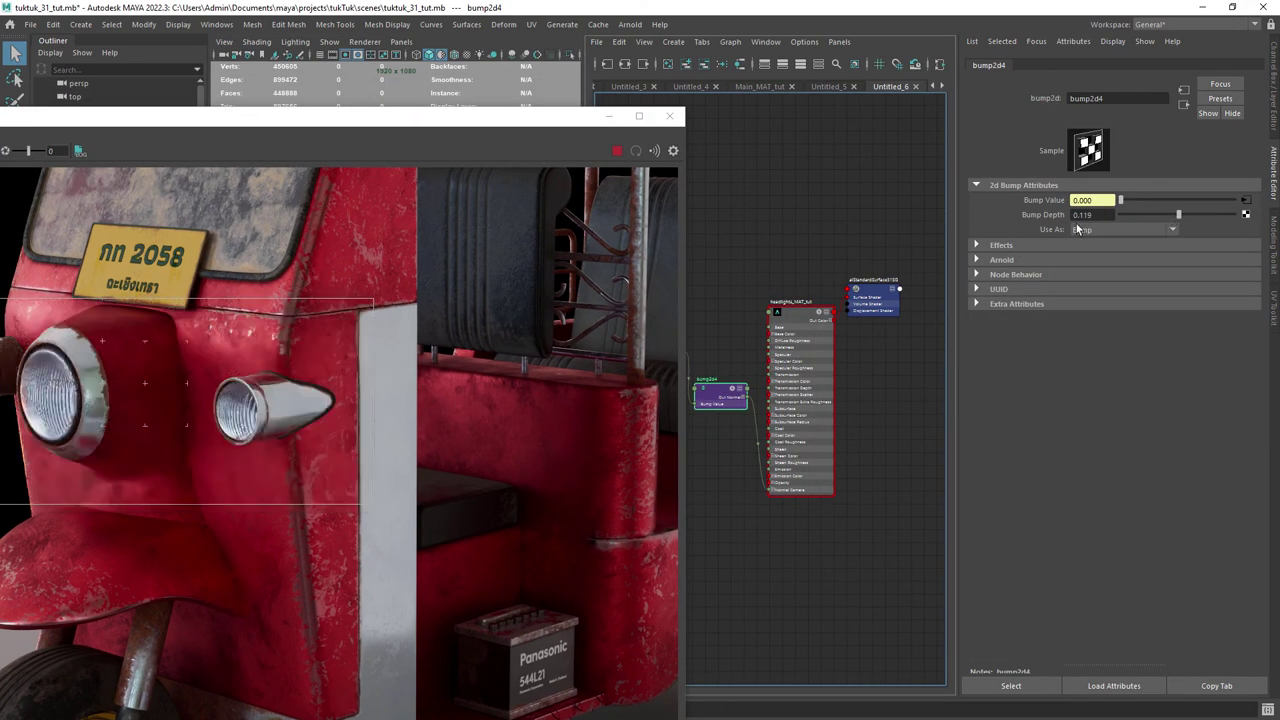
double_click(1080, 216)
text(0.01)
key(Return)
Maximize the Arnold RenderView and disable the crop region so the whole frame renders.
click(639, 115)
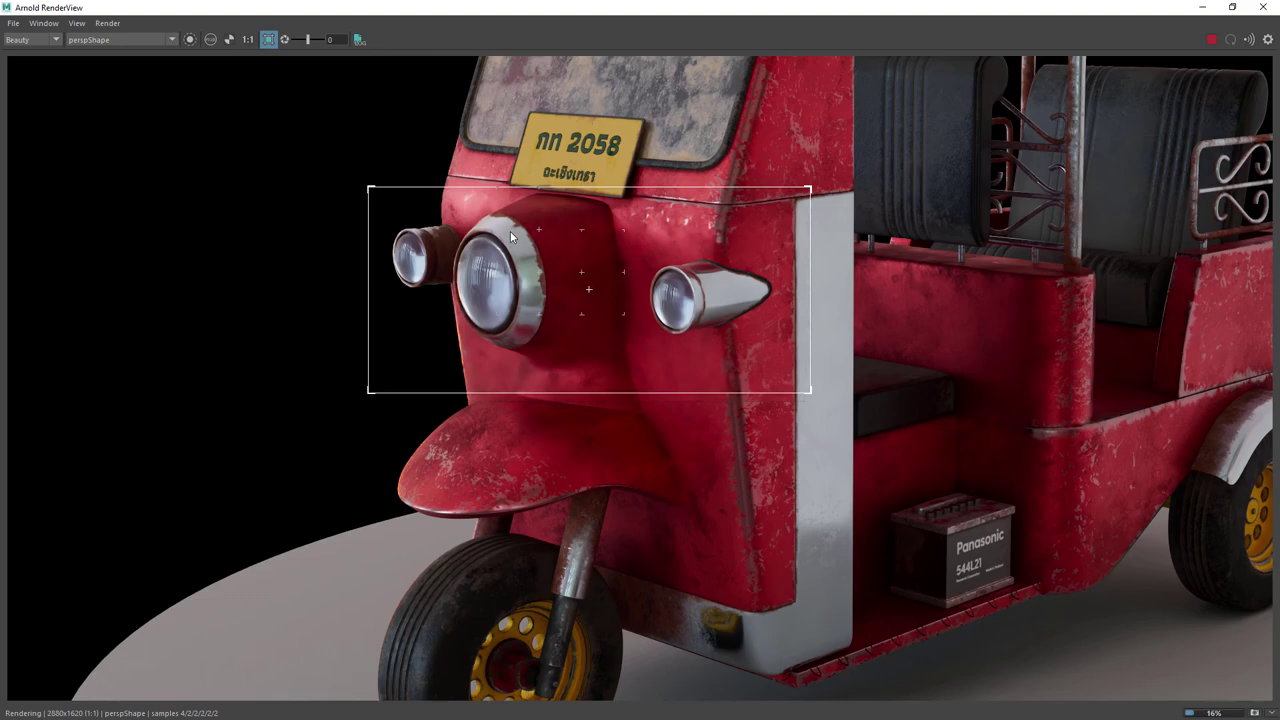
click(268, 40)
middle_drag(797, 297, 533, 314)
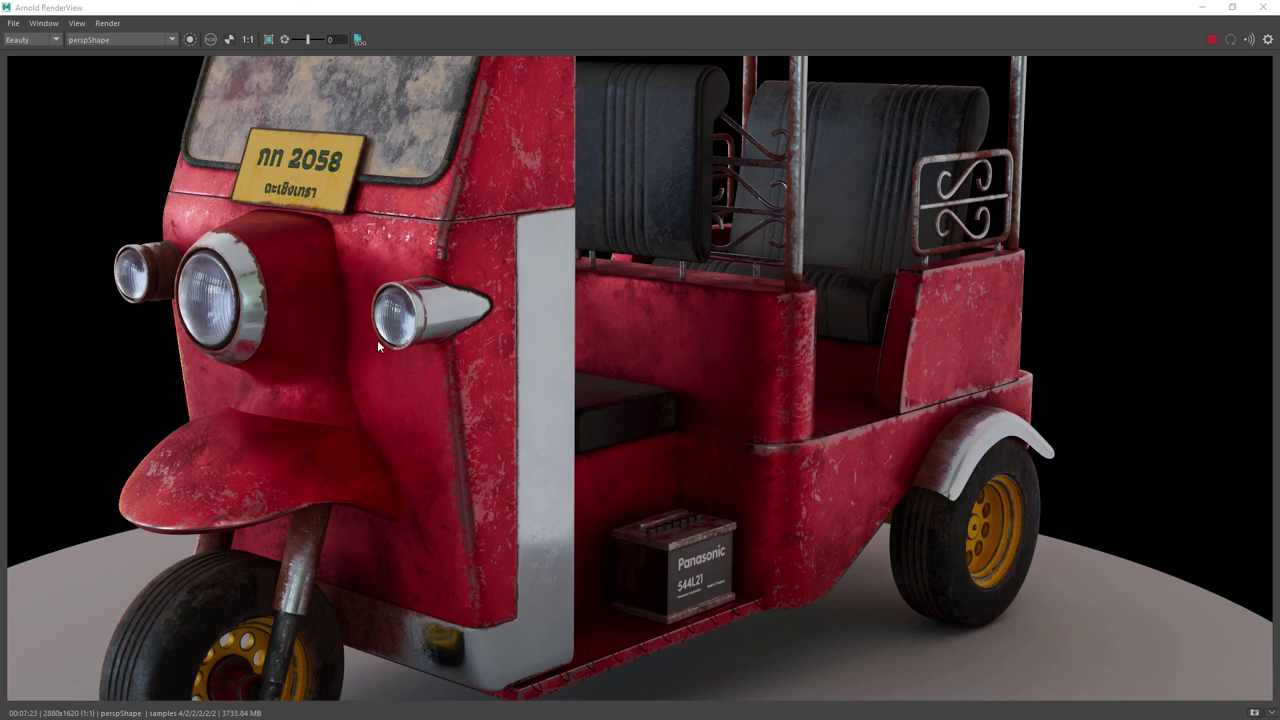
Examine the rendered headlight glass, chrome rims and front body of the tuk-tuk at full size.
mouse_move(439, 390)
middle_down()
mouse_move(449, 261)
mouse_move(436, 254)
mouse_move(427, 408)
middle_up()
mouse_move(454, 185)
middle_down()
mouse_move(428, 384)
mouse_move(458, 210)
middle_up()
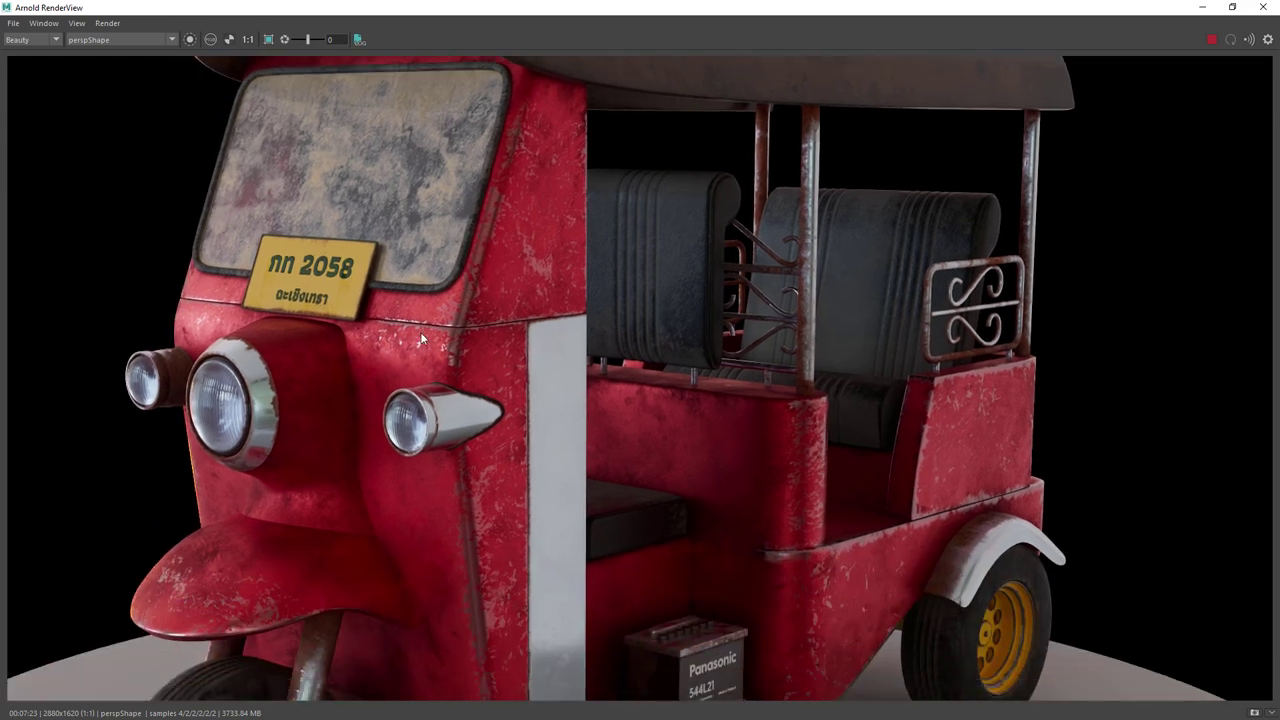
middle_drag(424, 334, 441, 194)
middle_drag(406, 290, 427, 214)
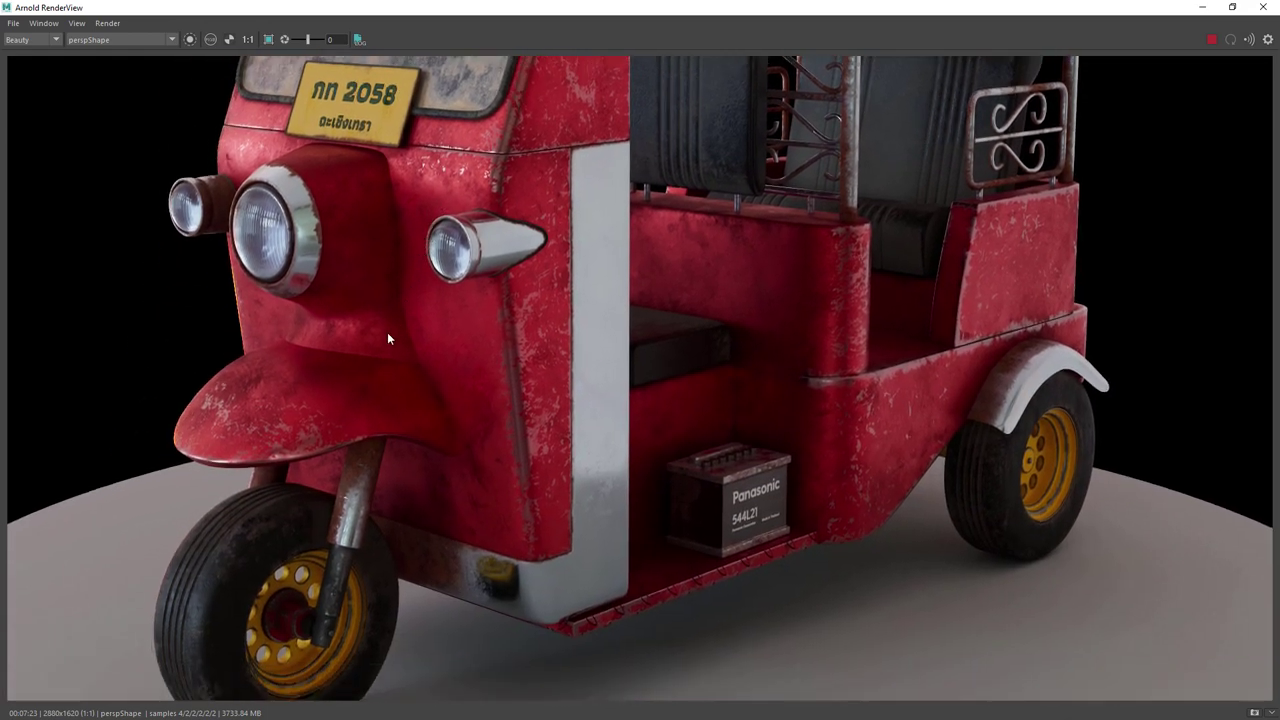
middle_drag(389, 307, 385, 236)
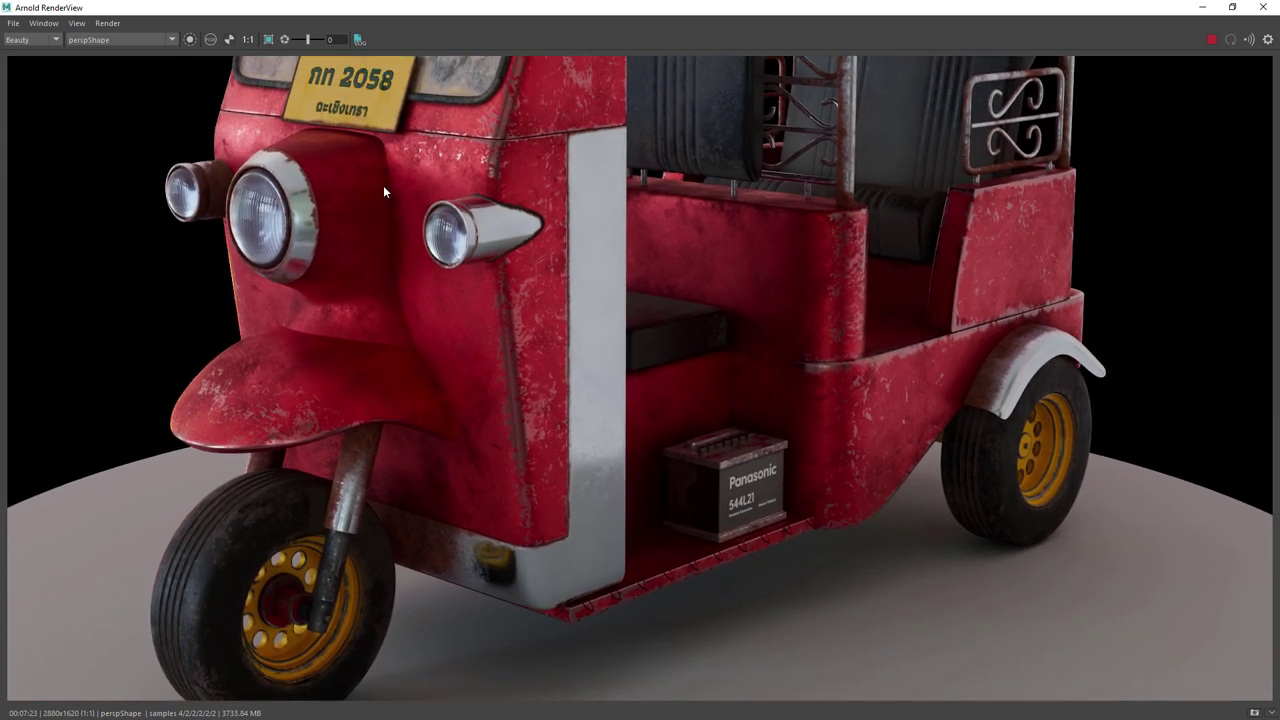
middle_drag(378, 188, 366, 225)
middle_drag(373, 150, 353, 265)
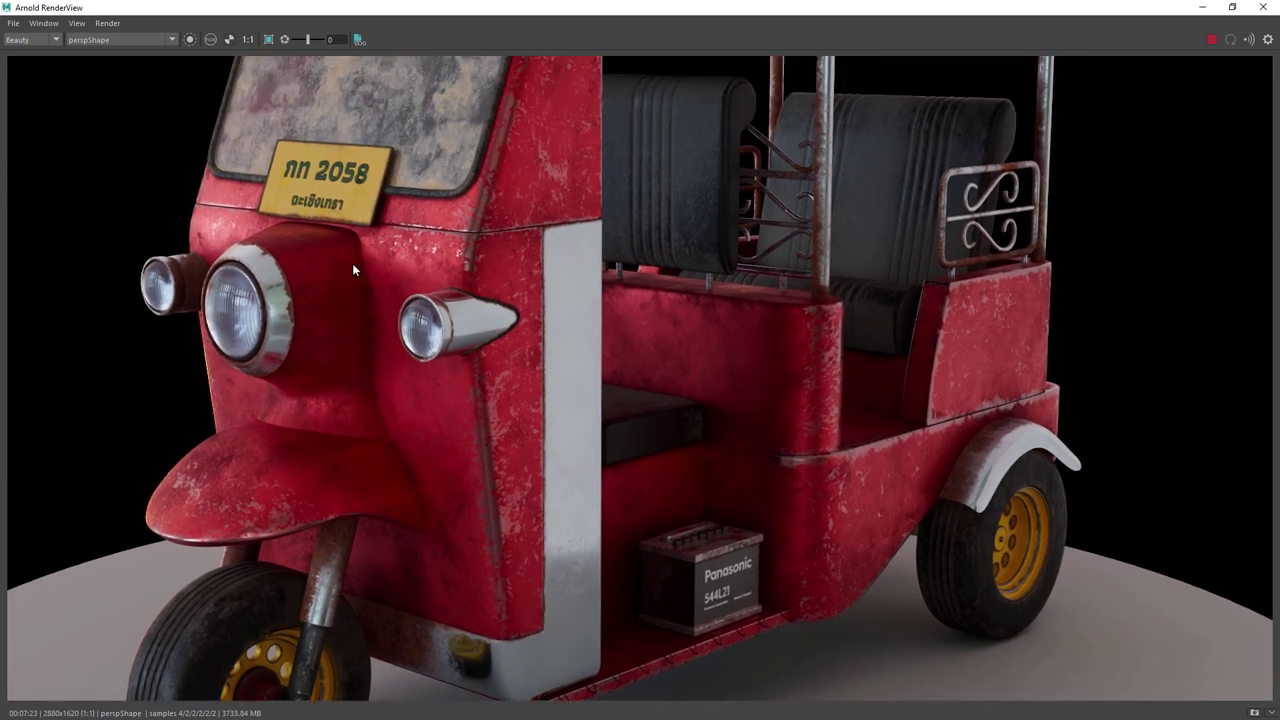
middle_drag(379, 206, 395, 361)
middle_drag(380, 317, 369, 348)
middle_drag(383, 256, 394, 150)
middle_drag(380, 290, 379, 212)
middle_drag(374, 273, 374, 250)
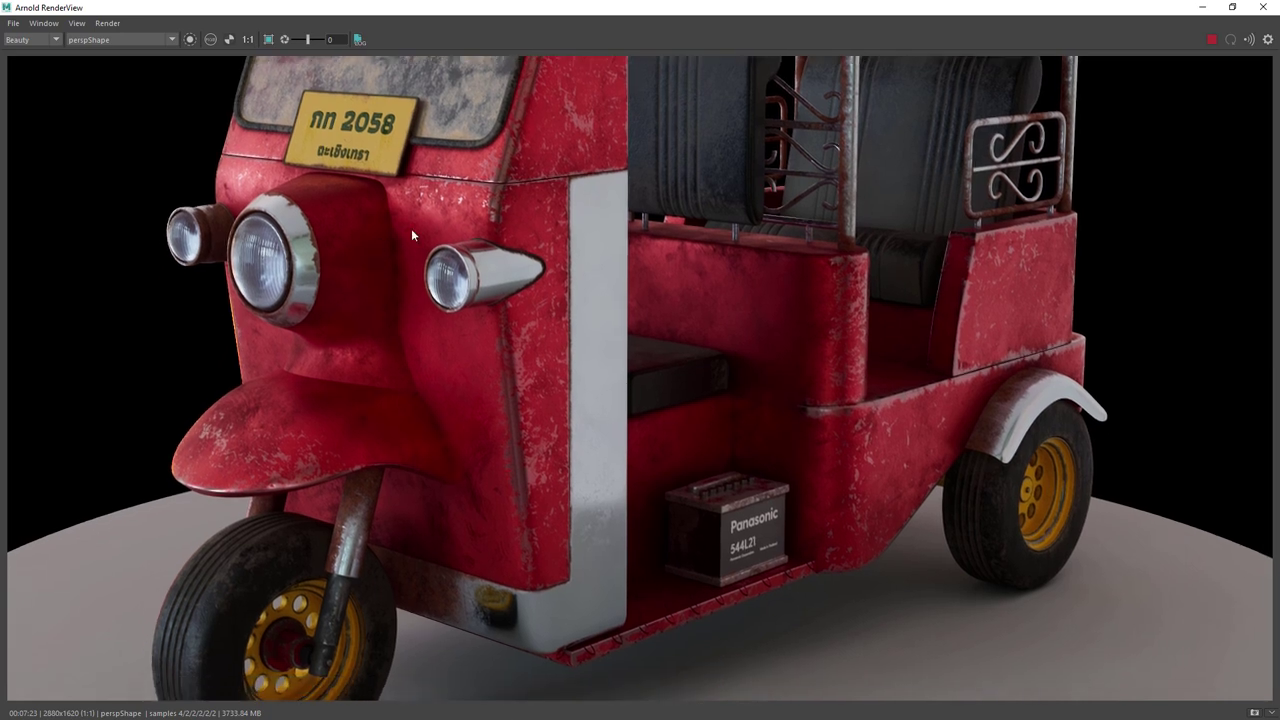
Review the entire tuk-tuk in the render, then return to 1:1 scale and inspect it from wheels to roof.
scroll(533, 312, down, 1)
scroll(538, 315, down, 1)
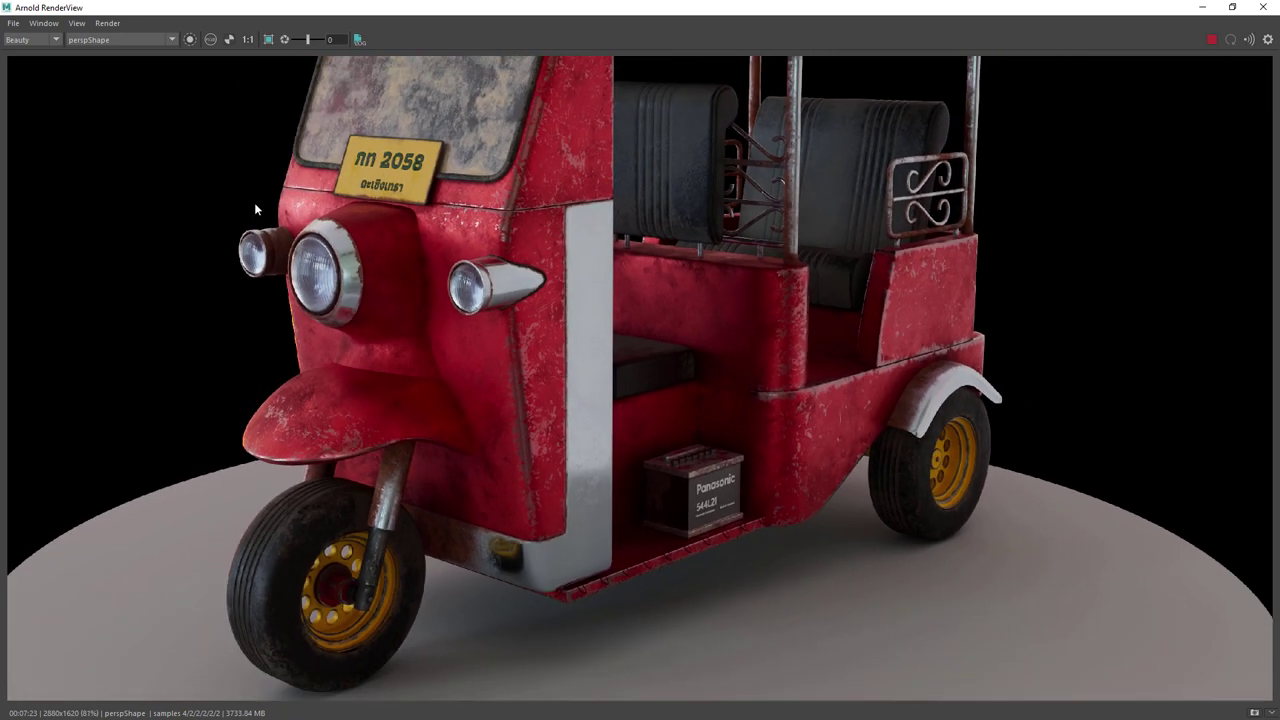
scroll(432, 257, down, 2)
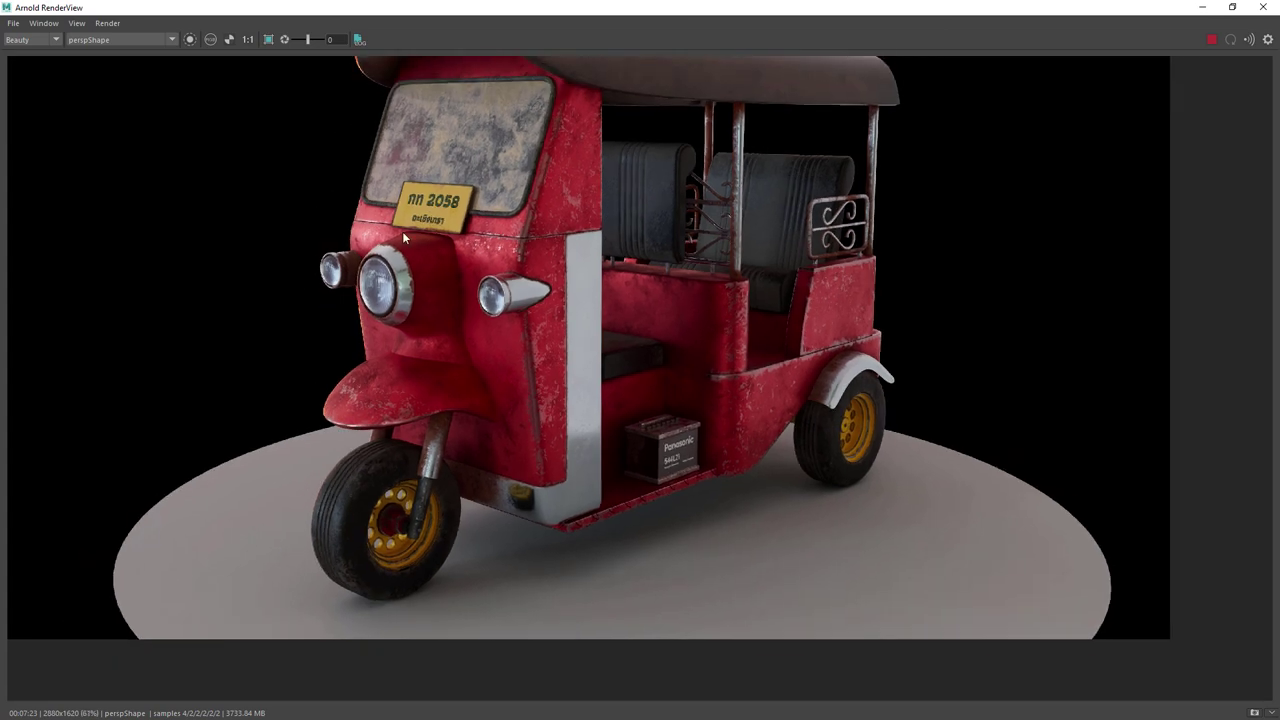
middle_drag(405, 192, 391, 257)
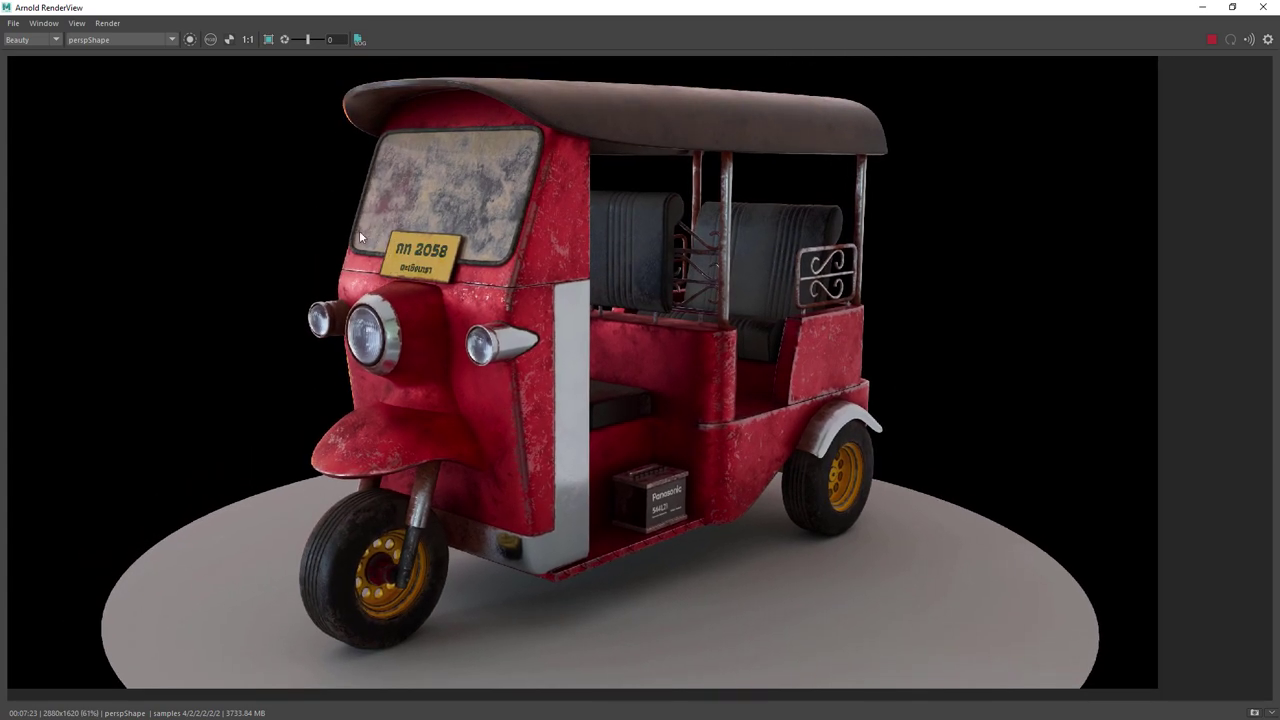
click(246, 41)
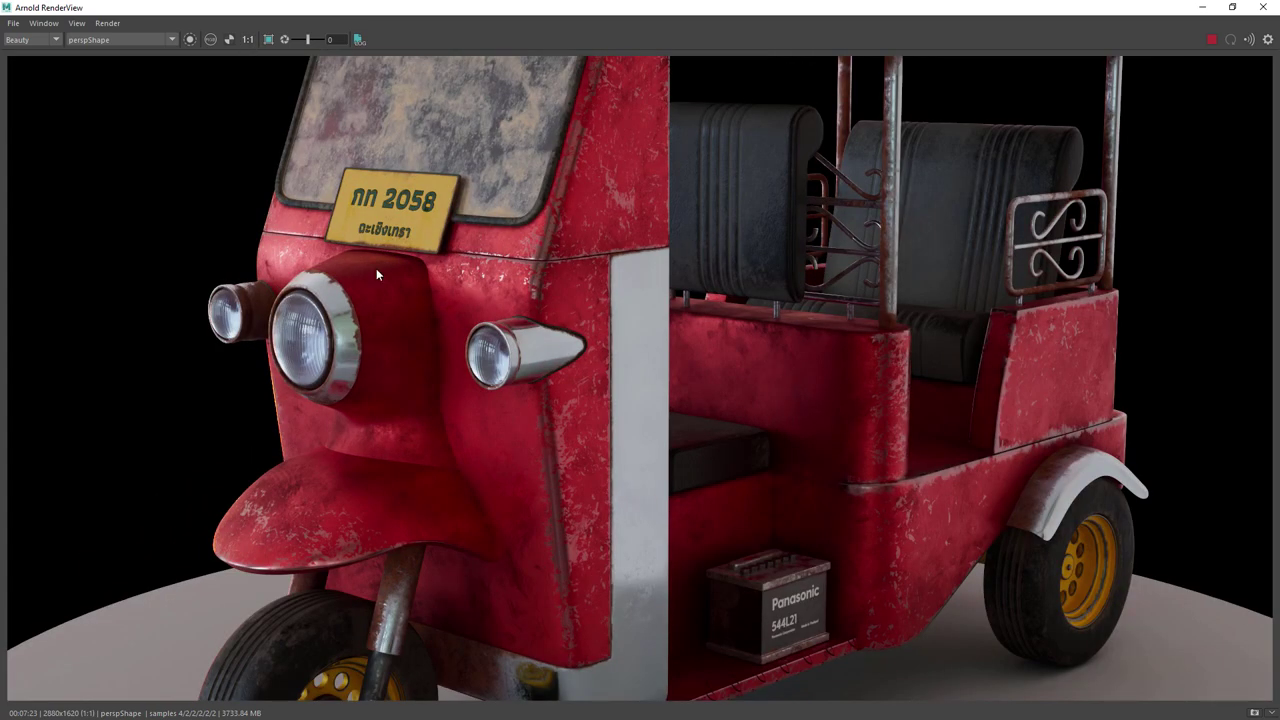
middle_drag(376, 269, 375, 240)
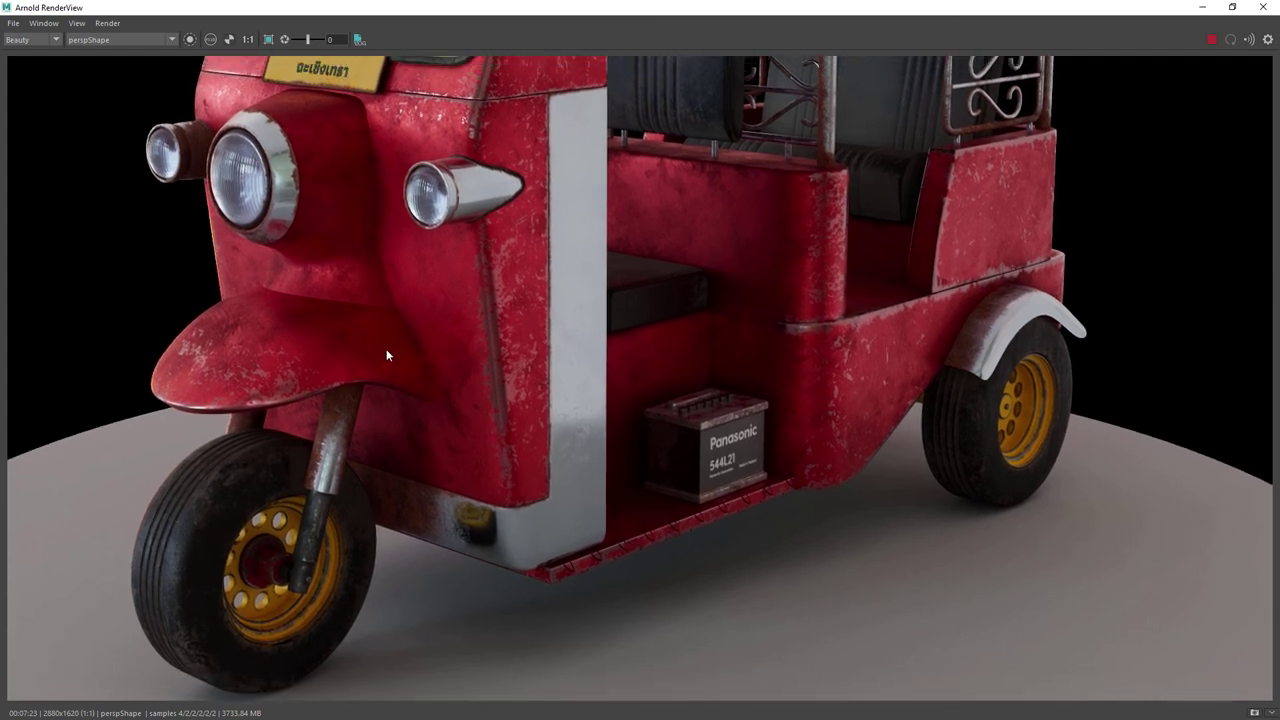
middle_drag(386, 355, 400, 460)
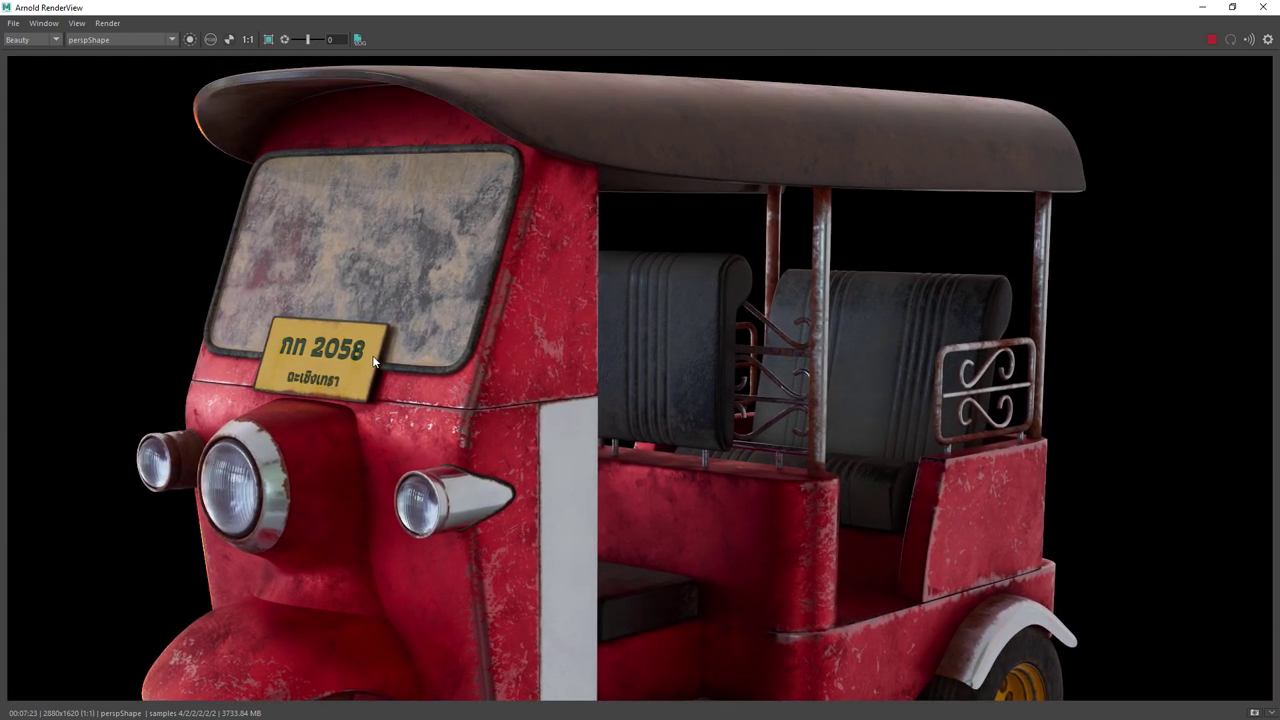